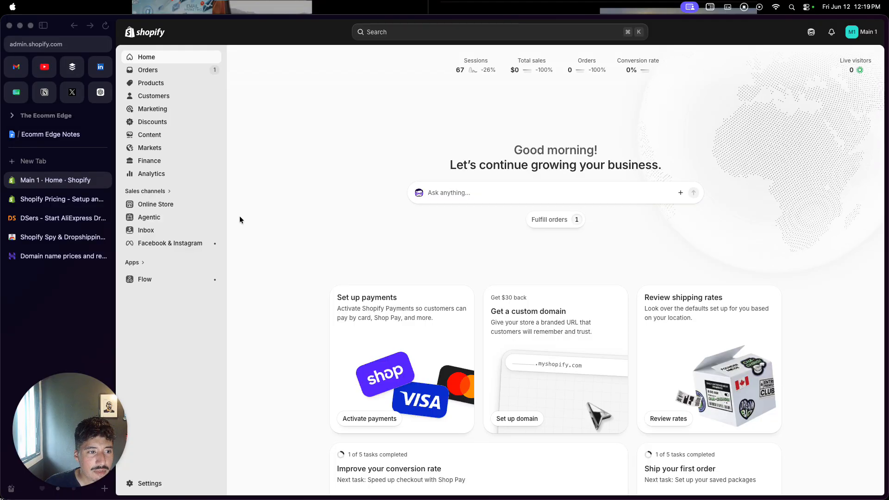
Compare the yearly and monthly prices of the plans on the Shopify pricing page
{"action": "left_click", "coordinate": [265, 214]}
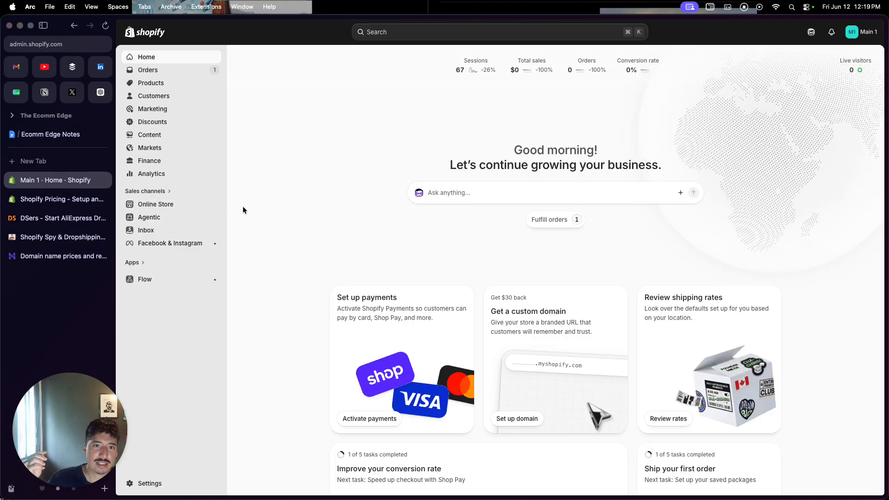
{"action": "left_click", "coordinate": [78, 201]}
{"action": "scroll", "coordinate": [297, 222], "scroll_direction": "up", "scroll_amount": 1}
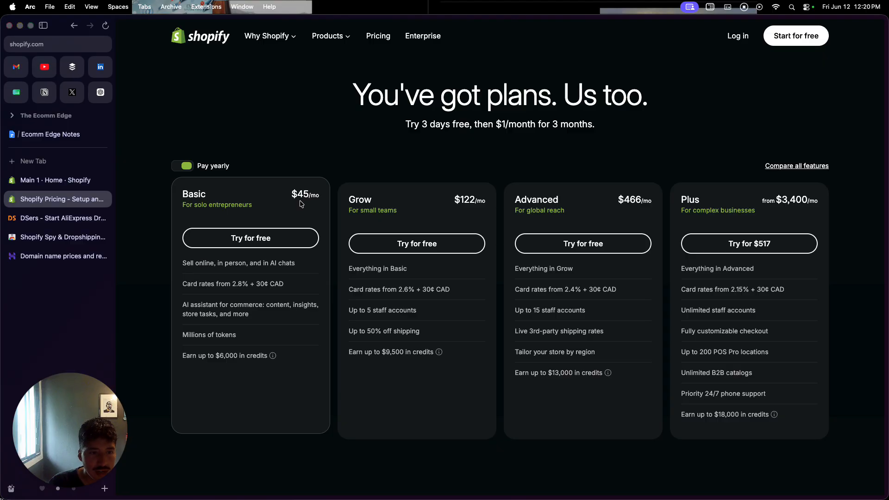
{"action": "left_click_drag", "start_coordinate": [294, 194], "coordinate": [301, 194]}
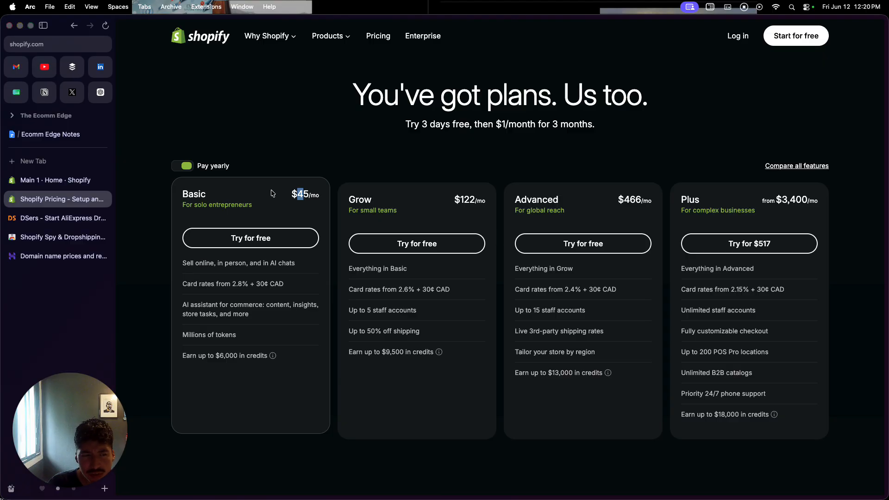
{"action": "left_click", "coordinate": [205, 171]}
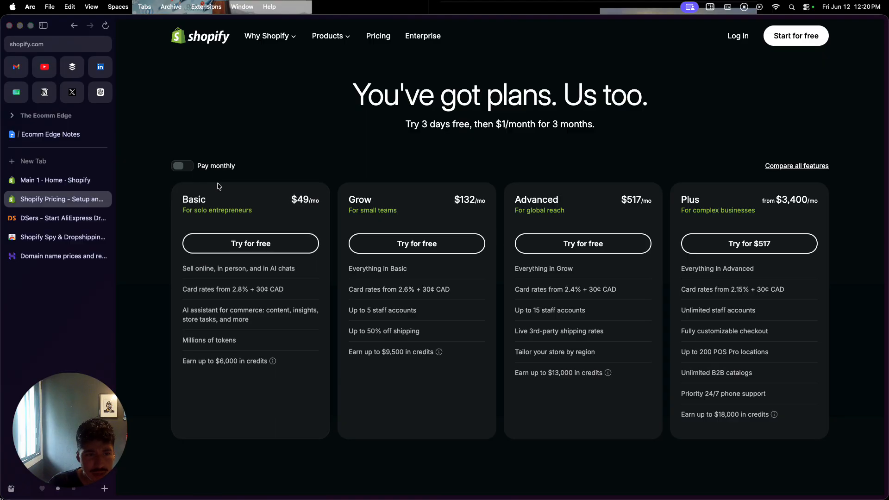
{"action": "left_click", "coordinate": [177, 167]}
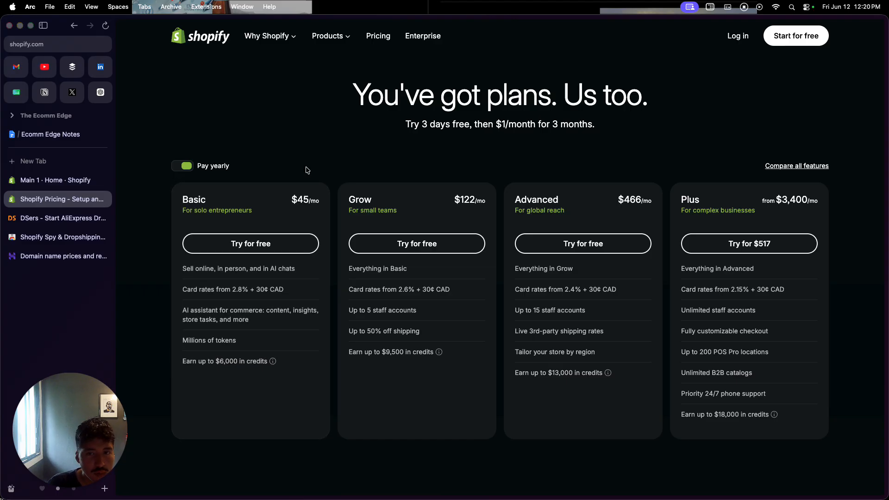
Start a new product in the store admin and title it "Men's Red T-Shirt"
{"action": "left_click", "coordinate": [65, 180]}
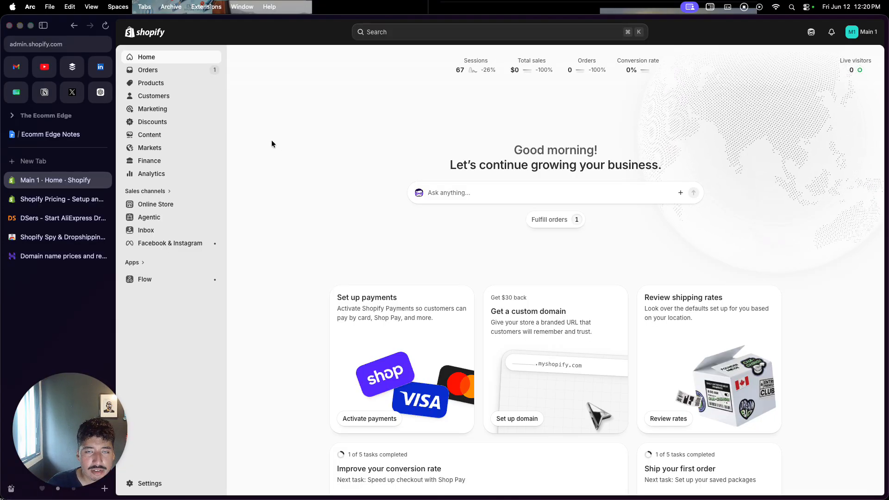
{"action": "left_click", "coordinate": [198, 85]}
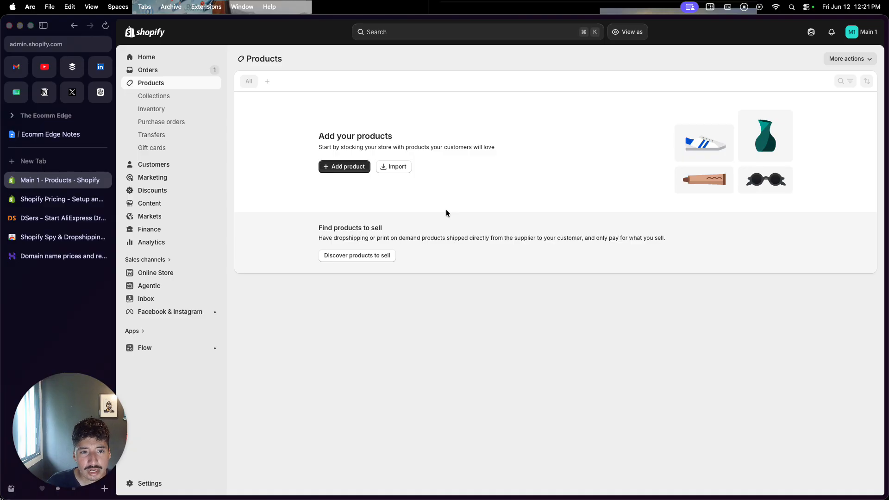
{"action": "left_click", "coordinate": [348, 167]}
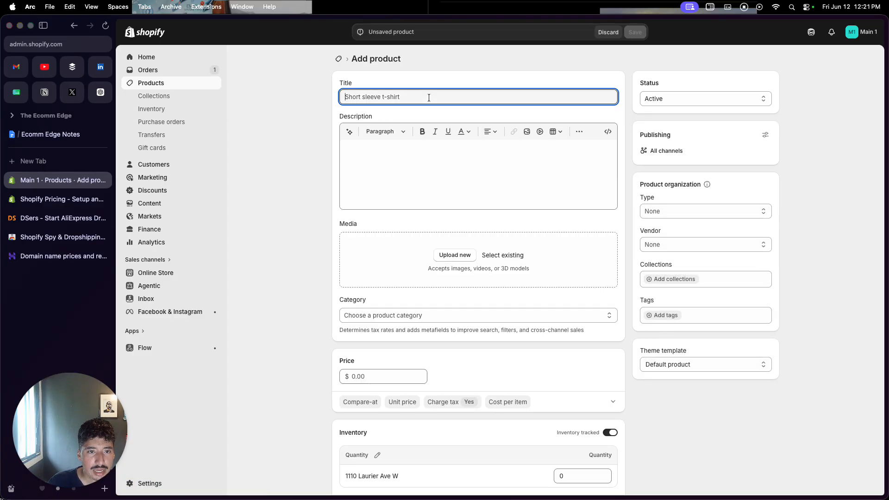
{"action": "type", "text": "Men"}
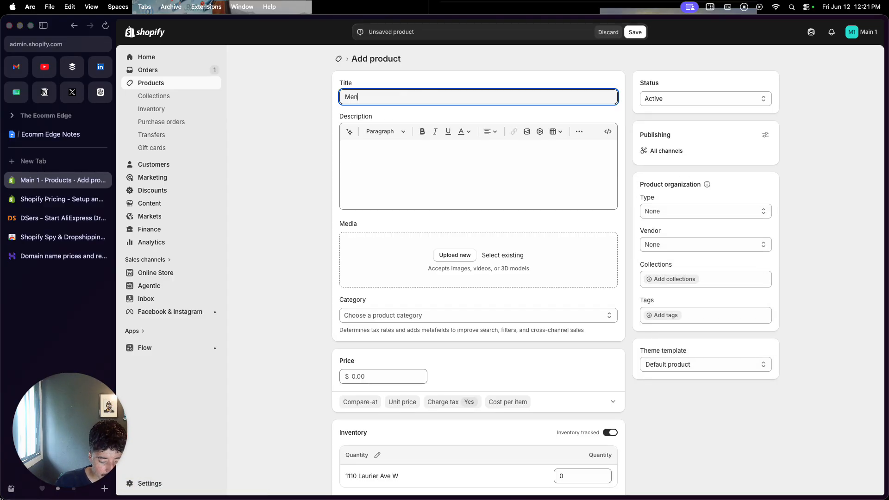
{"action": "type", "text": "'s Red T-Shirt"}
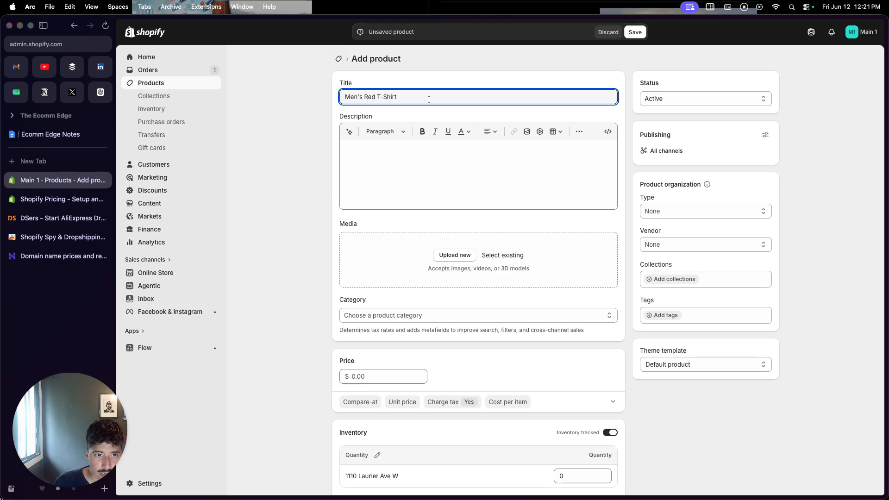
Generate the product description with the AI writer, using the product title as the prompt
{"action": "left_click", "coordinate": [423, 155]}
{"action": "triple_click", "coordinate": [394, 98]}
{"action": "key", "text": "super+c"}
{"action": "left_click", "coordinate": [349, 132]}
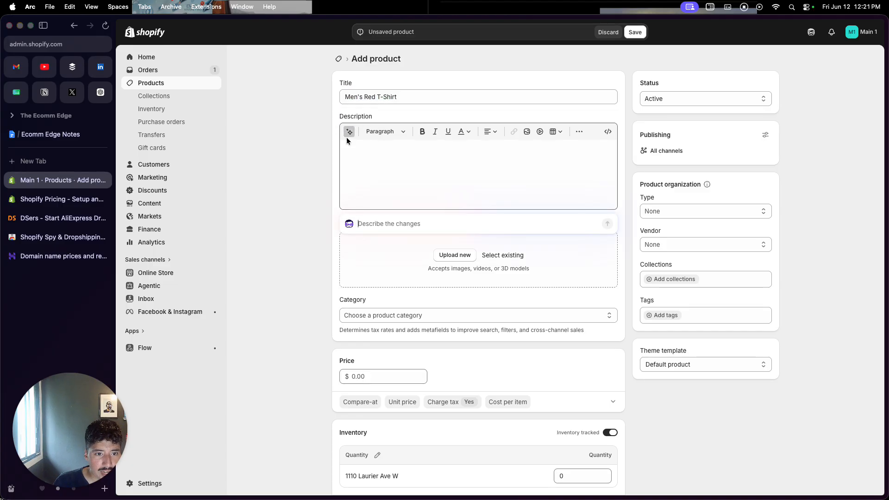
{"action": "key", "text": "super+v"}
{"action": "left_click", "coordinate": [607, 224]}
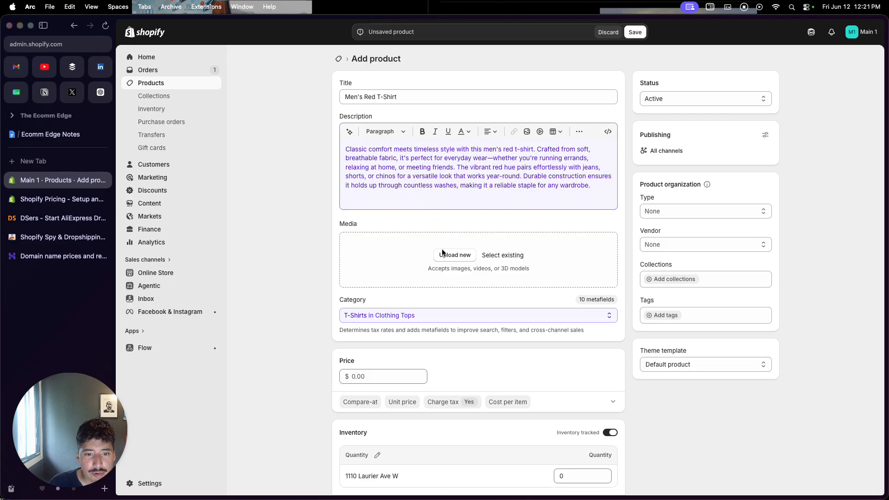
Upload the red T-shirt image from the desktop's products folder as the product's media
{"action": "left_click", "coordinate": [496, 254]}
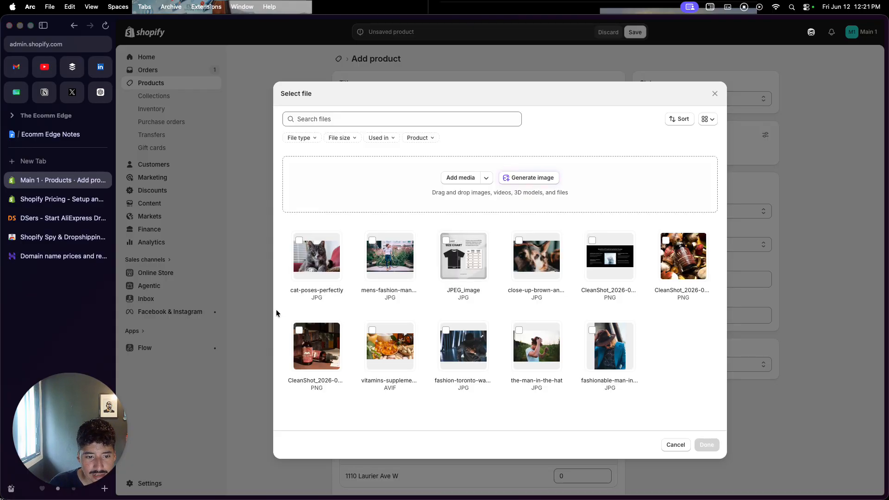
{"action": "left_click", "coordinate": [240, 329]}
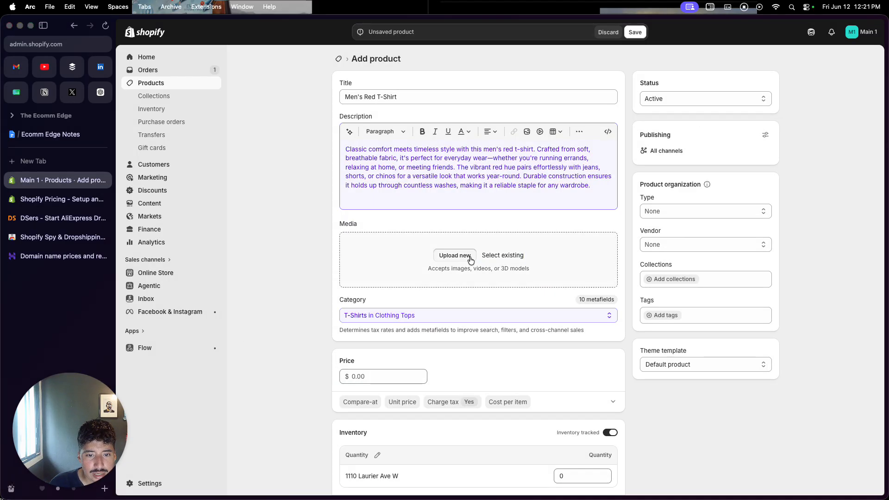
{"action": "left_click", "coordinate": [442, 257]}
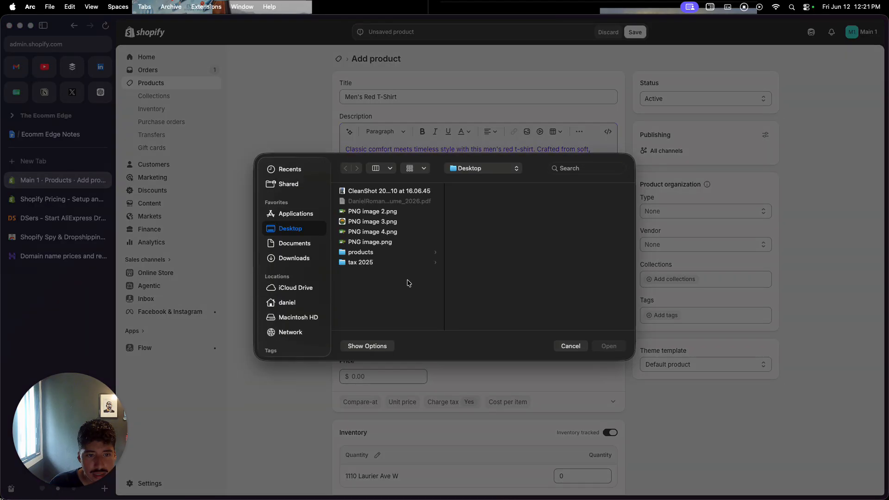
{"action": "left_click", "coordinate": [405, 253]}
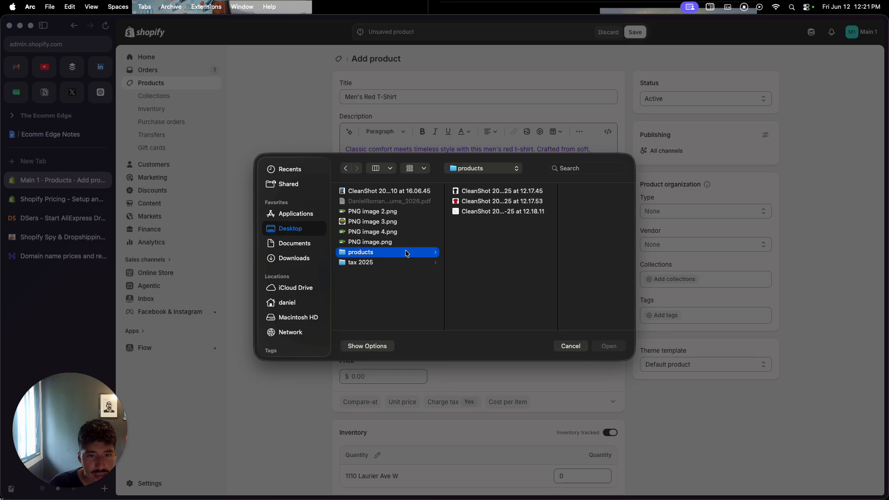
{"action": "left_click", "coordinate": [472, 201]}
{"action": "left_click", "coordinate": [609, 346]}
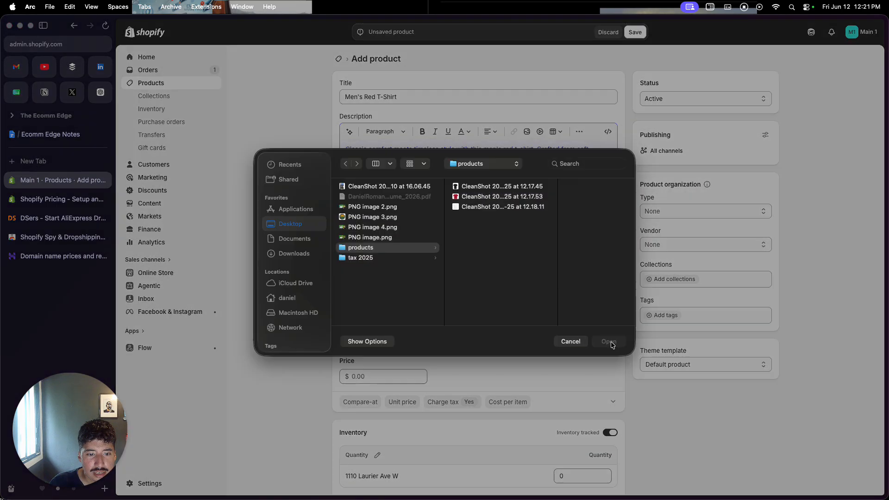
{"action": "left_click", "coordinate": [532, 204]}
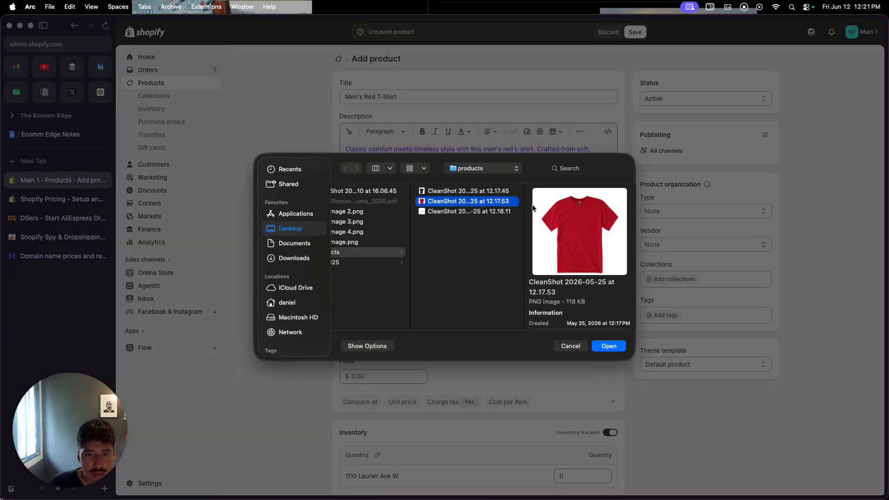
{"action": "left_click", "coordinate": [609, 346]}
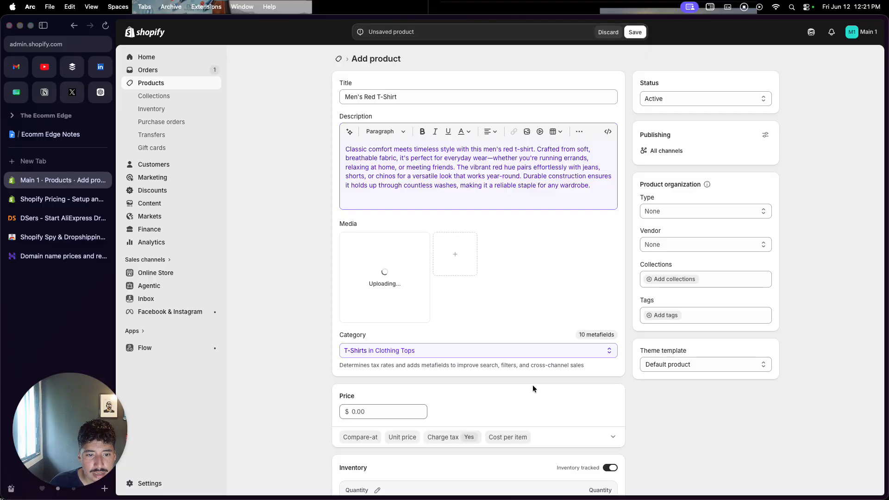
Set the product's price to $45.00 and its compare-at price to $65.00
{"action": "scroll", "coordinate": [532, 385], "scroll_direction": "down", "scroll_amount": 3}
{"action": "left_click", "coordinate": [387, 327]}
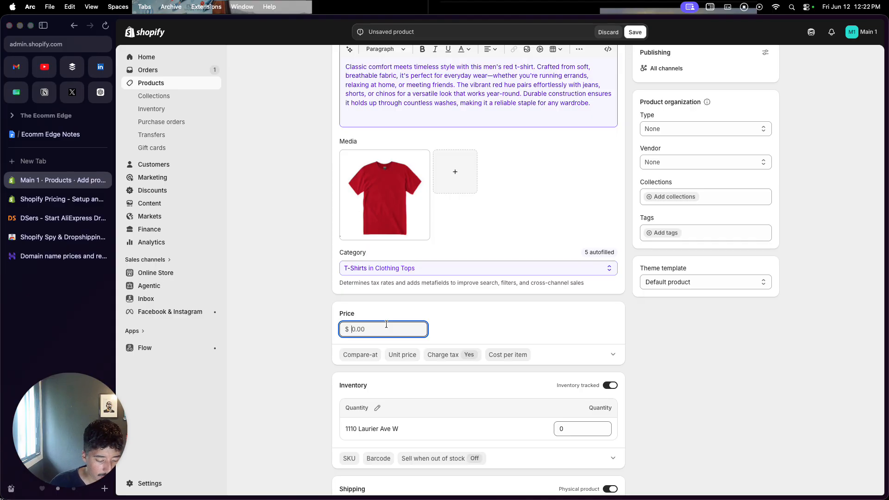
{"action": "type", "text": "45"}
{"action": "left_click", "coordinate": [447, 331]}
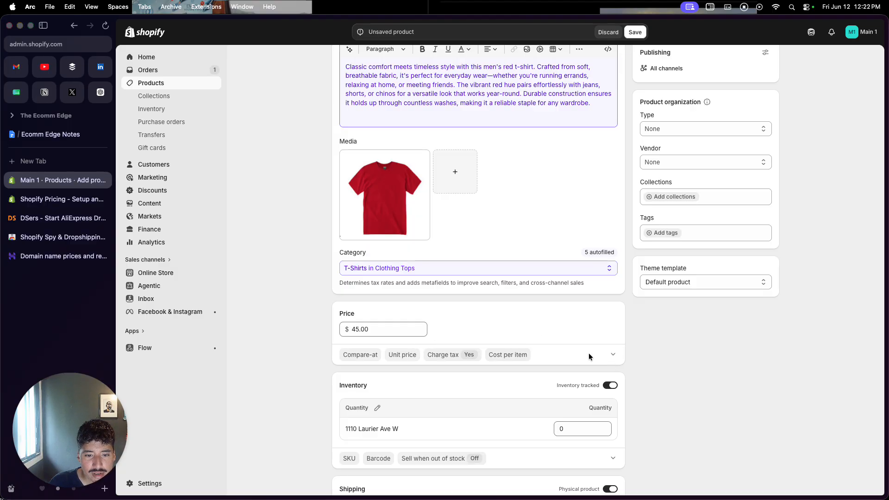
{"action": "left_click", "coordinate": [614, 356]}
{"action": "scroll", "coordinate": [601, 364], "scroll_direction": "down", "scroll_amount": 2}
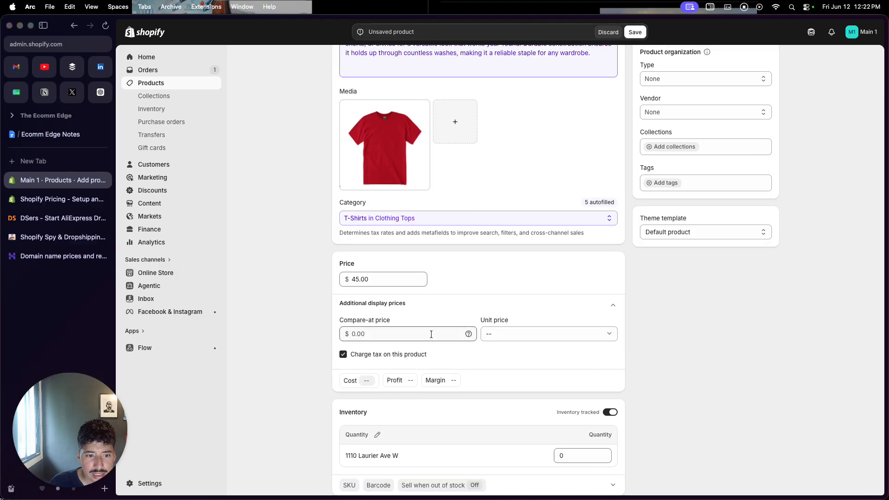
{"action": "left_click", "coordinate": [431, 334]}
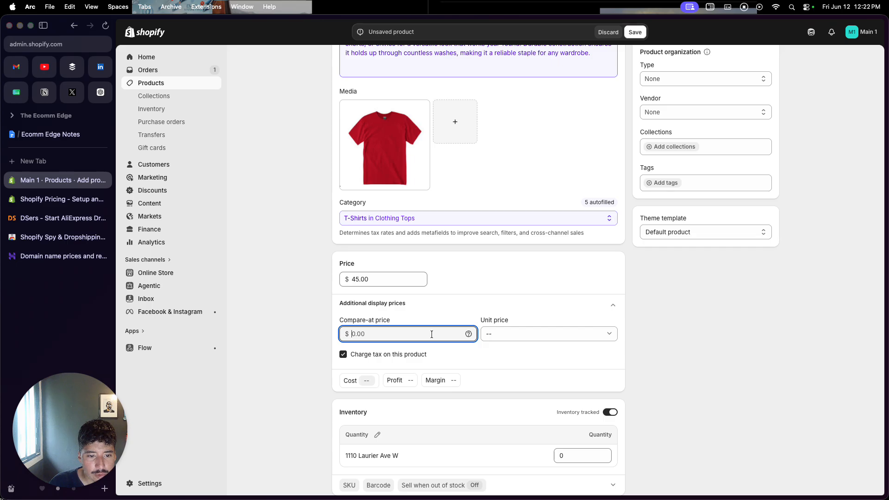
{"action": "type", "text": "65"}
{"action": "left_click", "coordinate": [435, 311]}
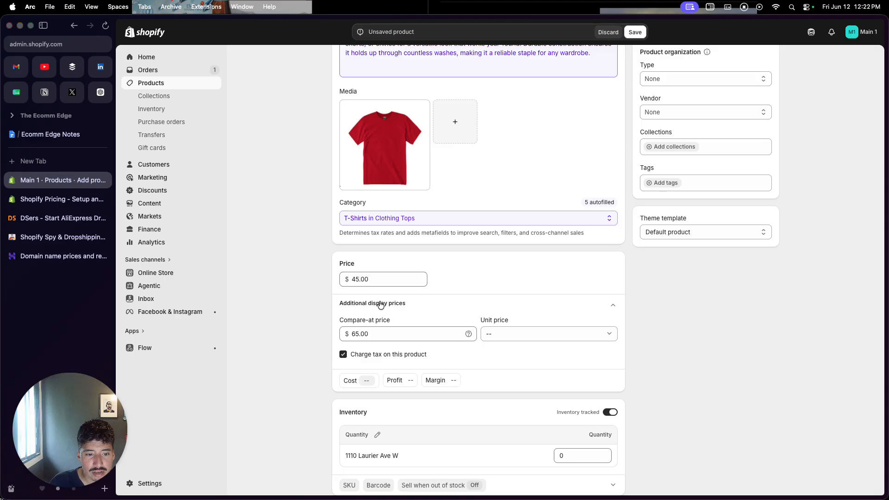
Set the product's inventory quantity to 25 at the store location
{"action": "scroll", "coordinate": [382, 312], "scroll_direction": "down", "scroll_amount": 3}
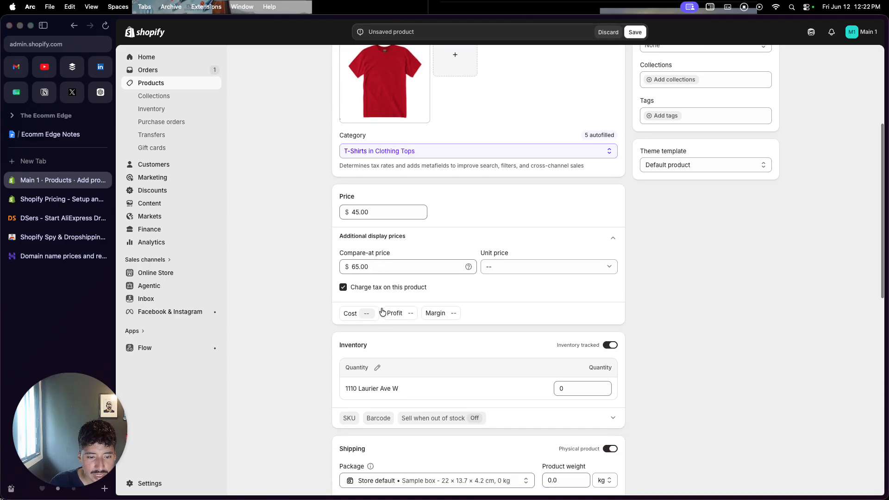
{"action": "scroll", "coordinate": [382, 308], "scroll_direction": "down", "scroll_amount": 1}
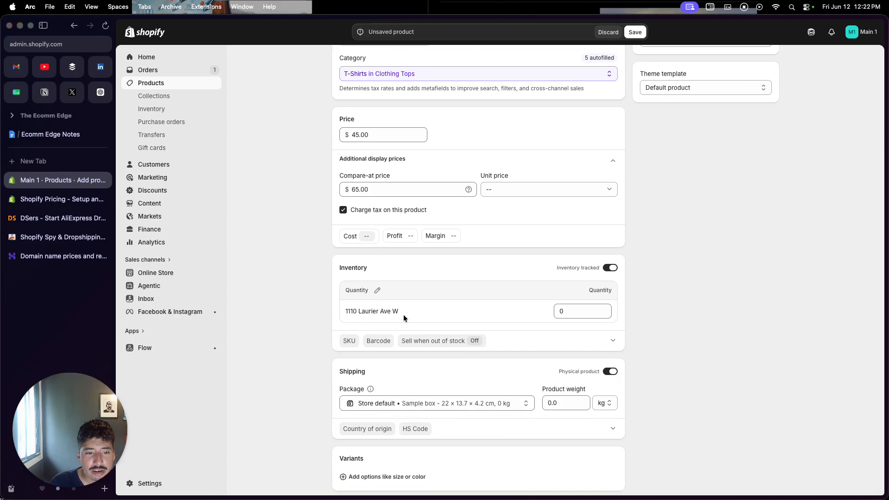
{"action": "left_click", "coordinate": [584, 311]}
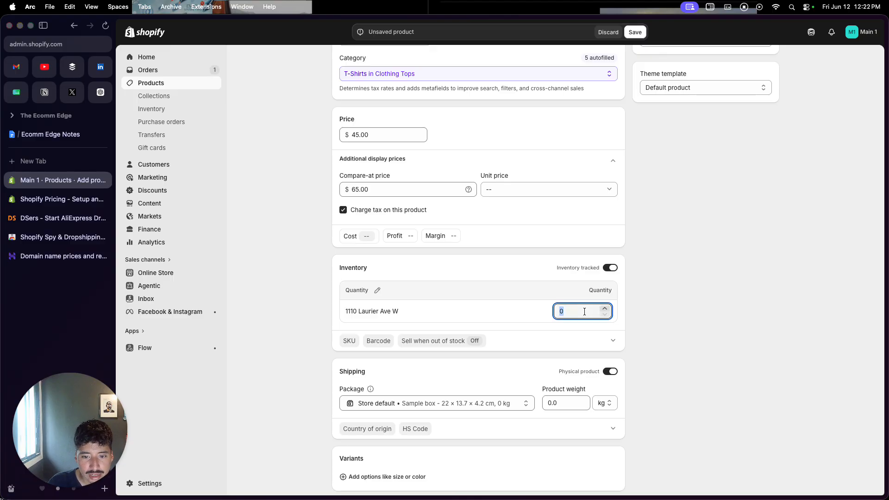
{"action": "type", "text": "25"}
{"action": "key", "text": "super+a"}
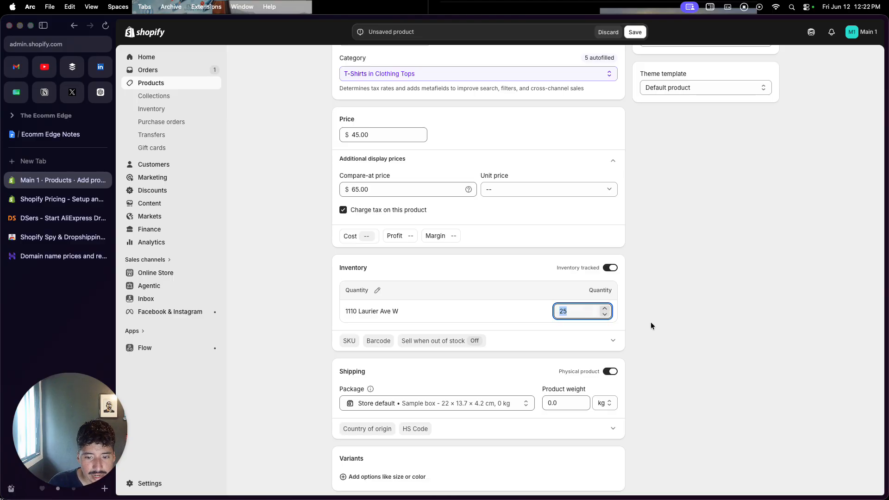
Add a Size variant option with the values S, M, L and XL
{"action": "scroll", "coordinate": [651, 322], "scroll_direction": "down", "scroll_amount": 3}
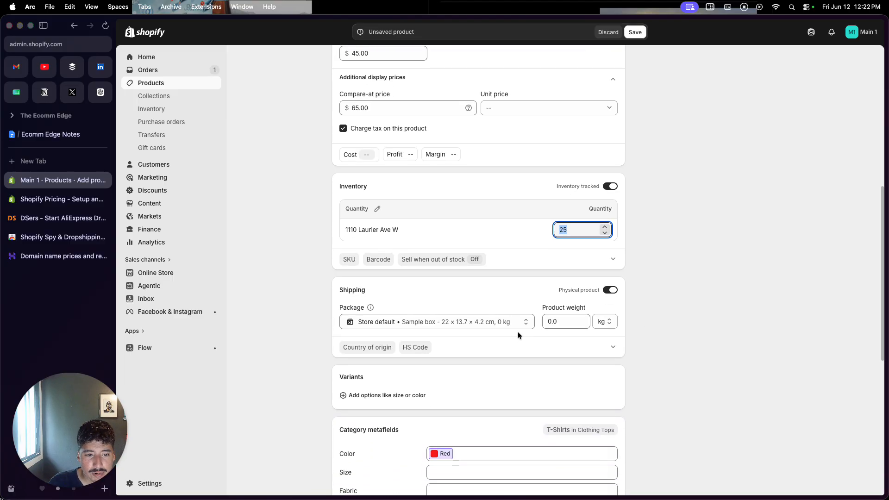
{"action": "scroll", "coordinate": [551, 350], "scroll_direction": "down", "scroll_amount": 1}
{"action": "scroll", "coordinate": [551, 353], "scroll_direction": "down", "scroll_amount": 3}
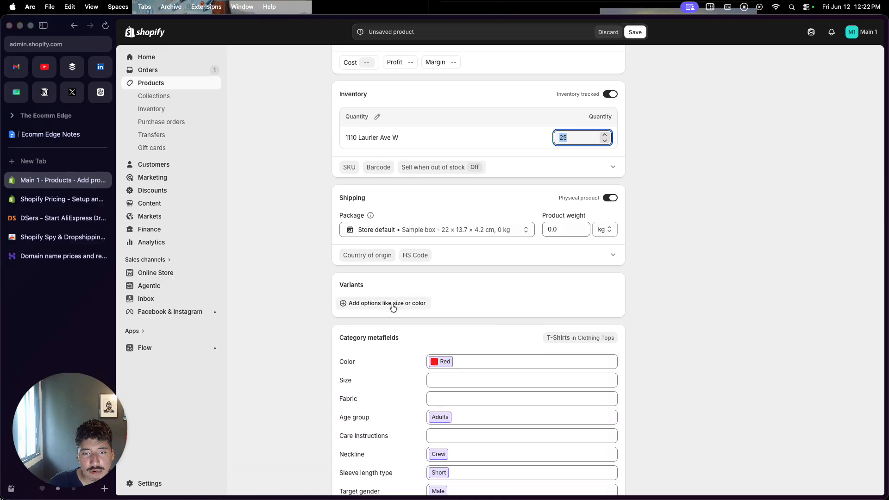
{"action": "left_click", "coordinate": [393, 304]}
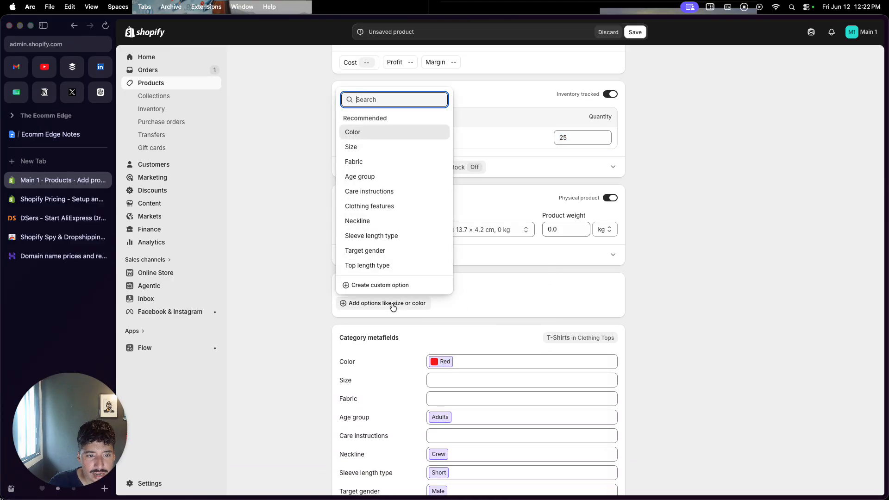
{"action": "left_click", "coordinate": [392, 151]}
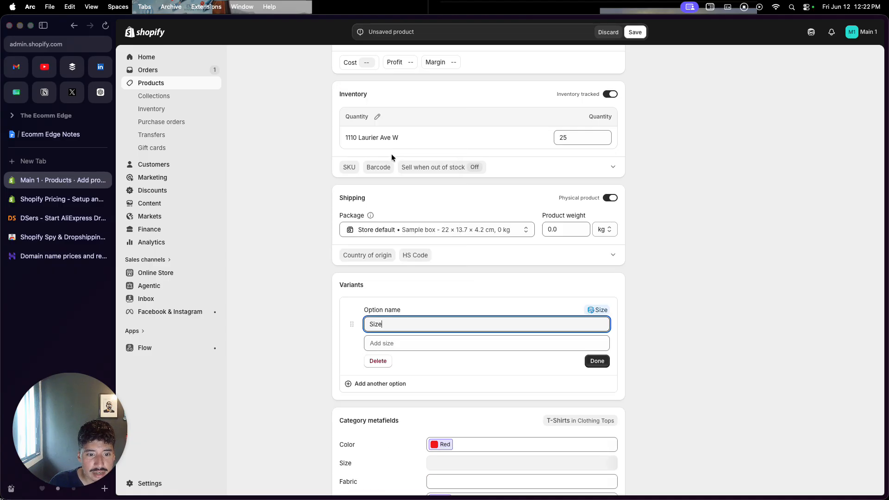
{"action": "left_click", "coordinate": [398, 350]}
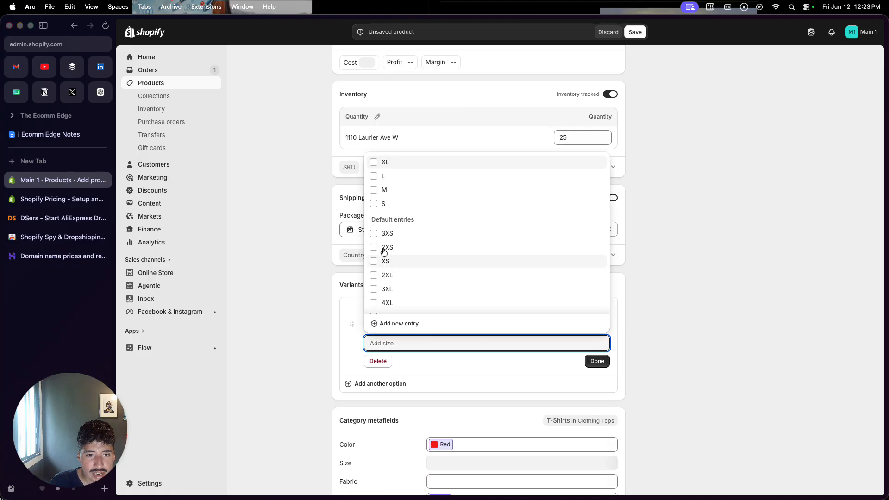
{"action": "left_click", "coordinate": [374, 204]}
{"action": "left_click", "coordinate": [374, 190]}
{"action": "left_click", "coordinate": [373, 176]}
{"action": "left_click", "coordinate": [373, 163]}
{"action": "left_click", "coordinate": [604, 375]}
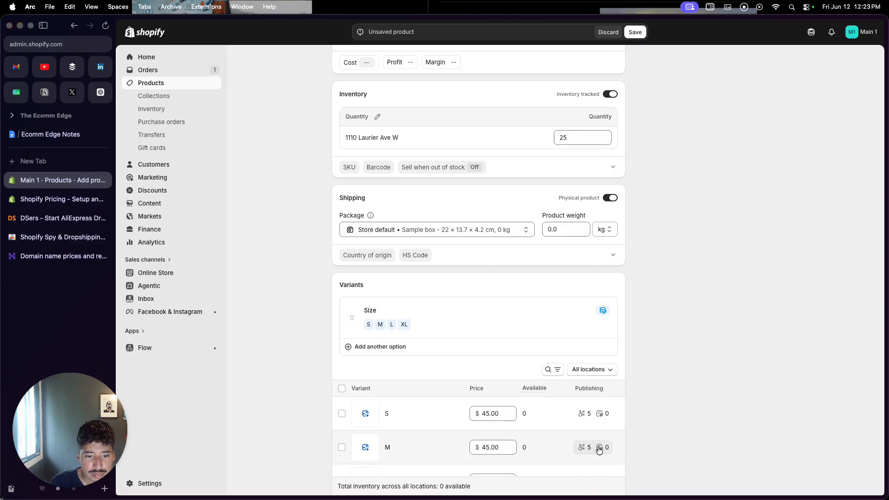
Open the S size variant's details from the variant list and confirm them
{"action": "scroll", "coordinate": [599, 448], "scroll_direction": "down", "scroll_amount": 5}
{"action": "scroll", "coordinate": [599, 451], "scroll_direction": "down", "scroll_amount": 1}
{"action": "mouse_move", "coordinate": [525, 265]}
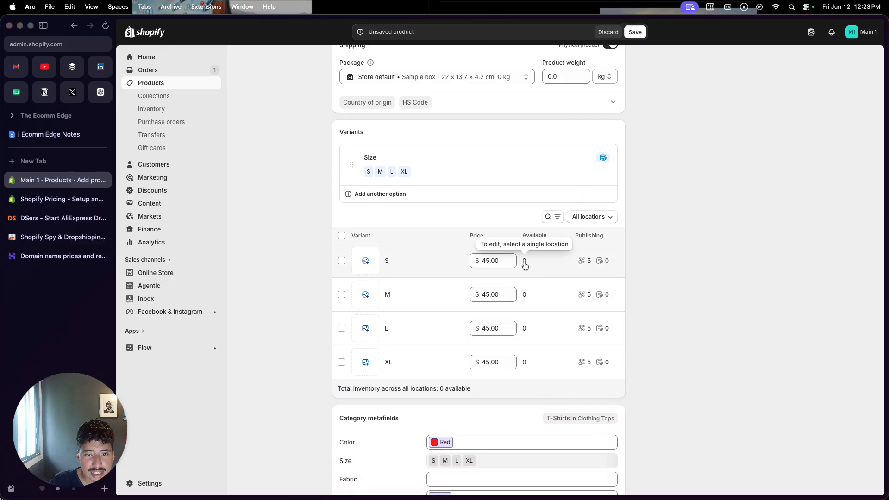
{"action": "scroll", "coordinate": [525, 265], "scroll_direction": "up", "scroll_amount": 8}
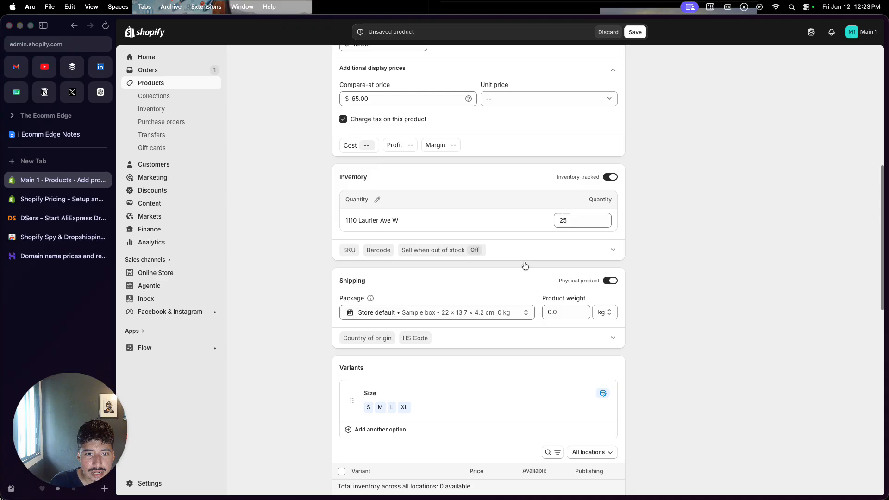
{"action": "scroll", "coordinate": [525, 265], "scroll_direction": "down", "scroll_amount": 6}
{"action": "scroll", "coordinate": [524, 262], "scroll_direction": "down", "scroll_amount": 3}
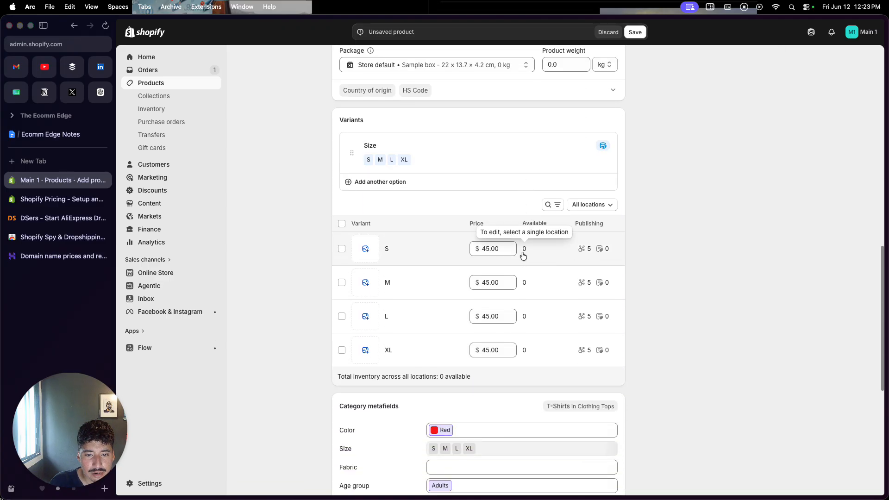
{"action": "left_click", "coordinate": [525, 252]}
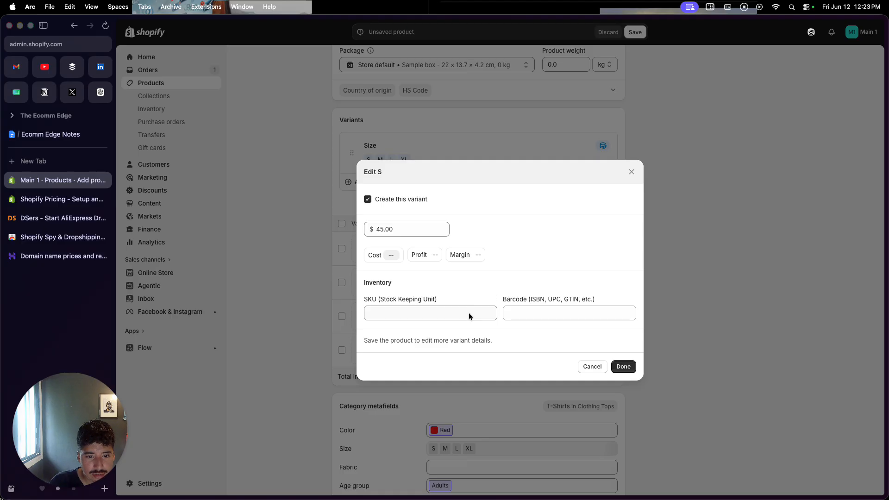
{"action": "left_click", "coordinate": [619, 371]}
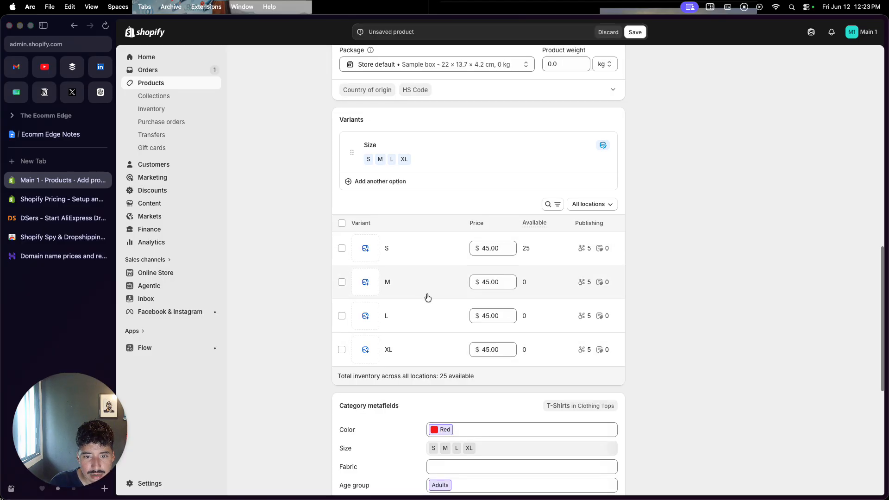
{"action": "scroll", "coordinate": [427, 298], "scroll_direction": "down", "scroll_amount": 1}
{"action": "left_click", "coordinate": [529, 269]}
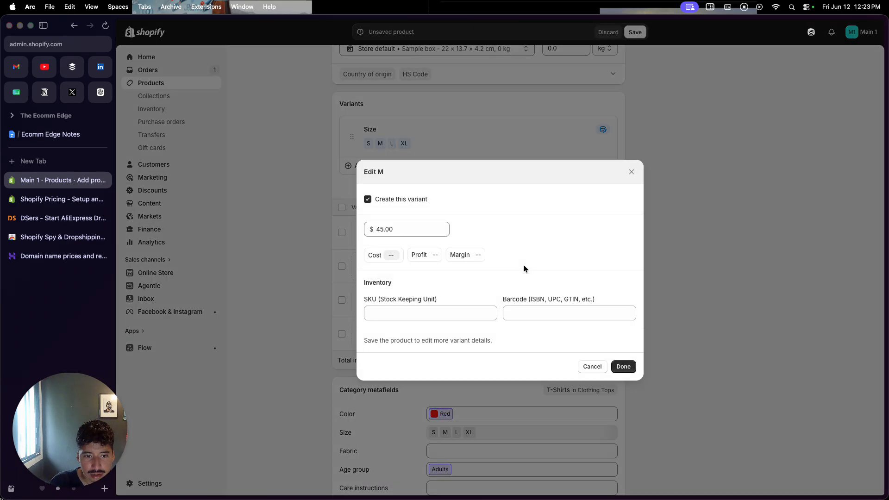
{"action": "left_click", "coordinate": [658, 269]}
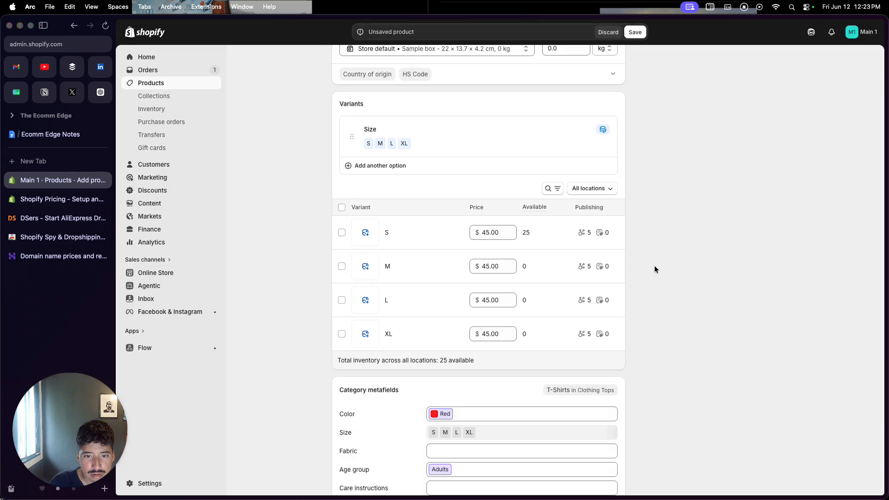
{"action": "left_click", "coordinate": [526, 236]}
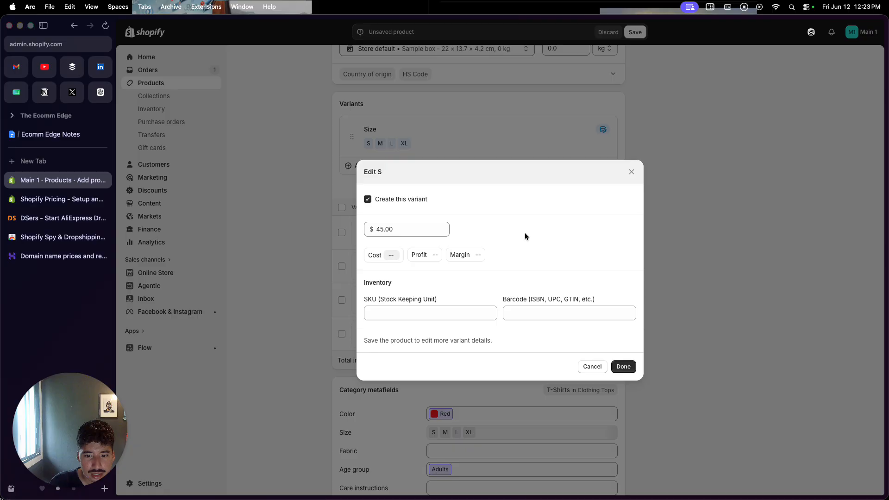
{"action": "left_click", "coordinate": [592, 366]}
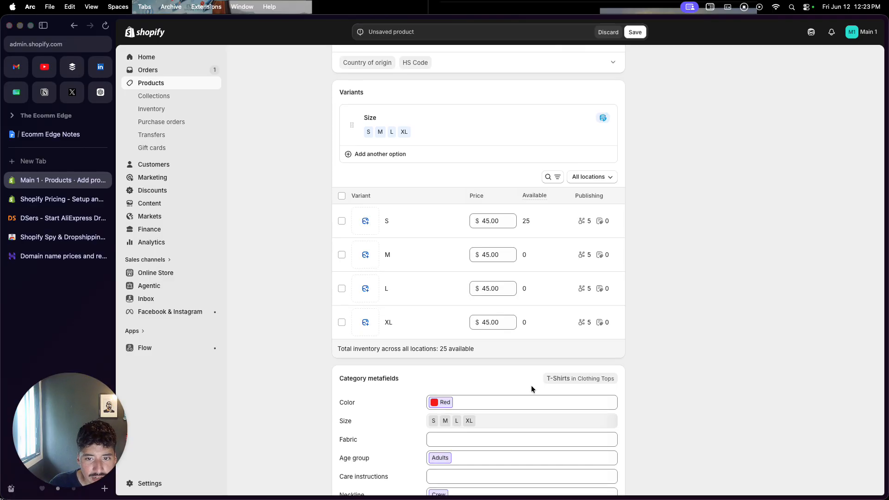
Filter the variant inventory from all locations to the store's own street-address location
{"action": "left_click", "coordinate": [585, 181]}
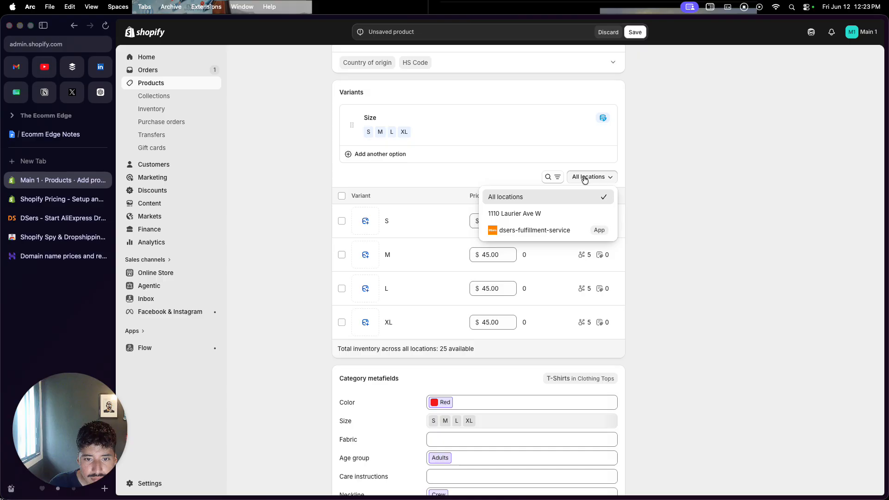
{"action": "left_click", "coordinate": [572, 215]}
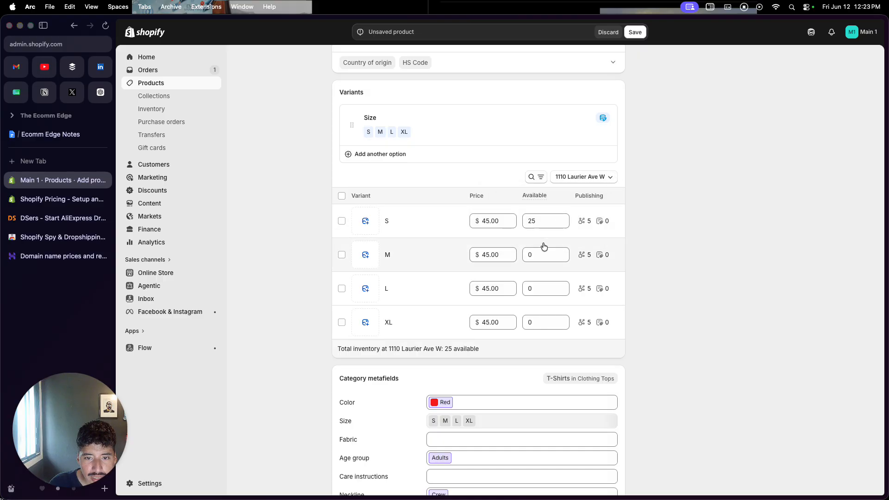
{"action": "left_click", "coordinate": [524, 254]}
{"action": "left_click", "coordinate": [519, 255]}
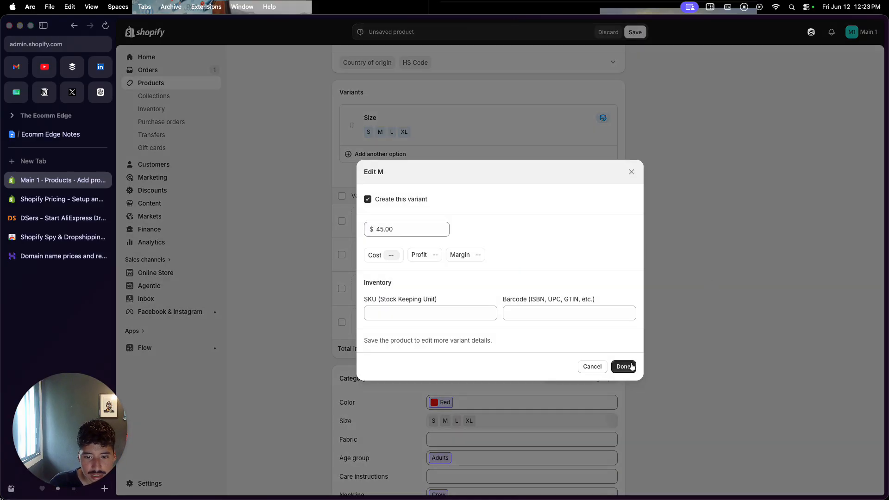
{"action": "left_click", "coordinate": [593, 366]}
Set the available quantities to 4 for M, 5 for L and 3 for XL
{"action": "left_click", "coordinate": [549, 254]}
{"action": "type", "text": "4"}
{"action": "left_click", "coordinate": [535, 288]}
{"action": "type", "text": "5"}
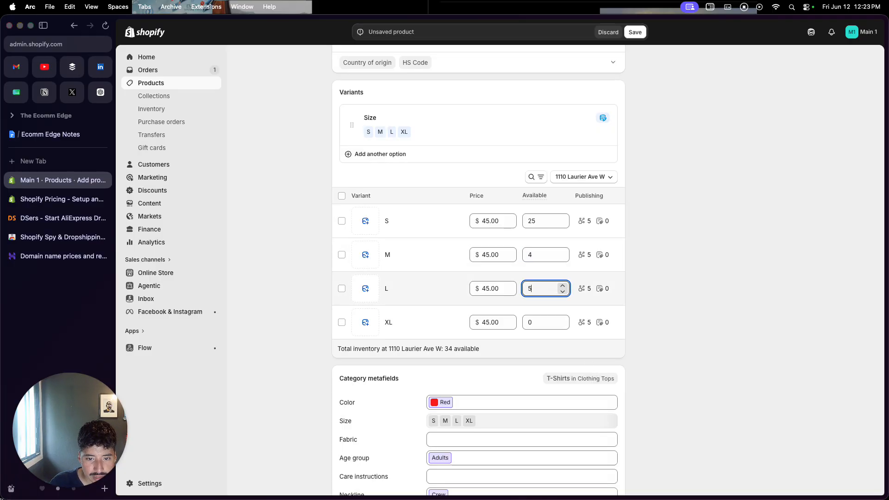
{"action": "left_click", "coordinate": [535, 322]}
{"action": "type", "text": "3"}
{"action": "left_click", "coordinate": [704, 290]}
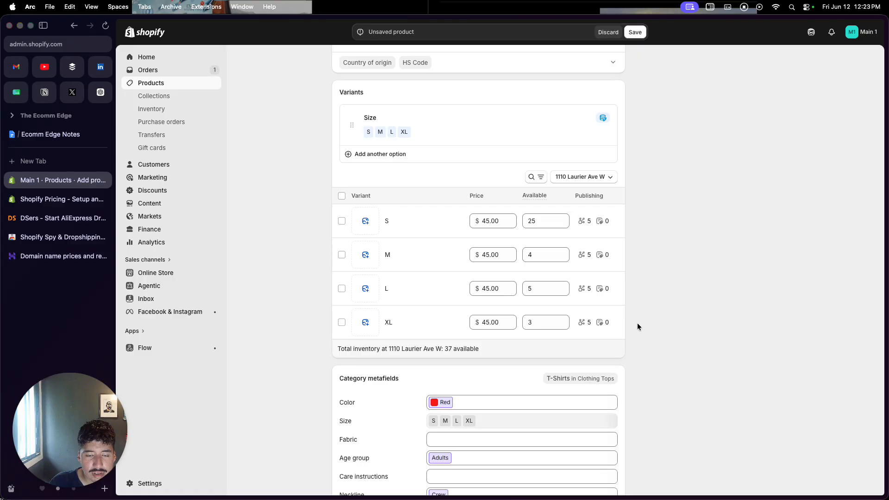
Review the category metafields and the search engine listing's page title, meta description and URL handle
{"action": "scroll", "coordinate": [549, 321], "scroll_direction": "down", "scroll_amount": 10}
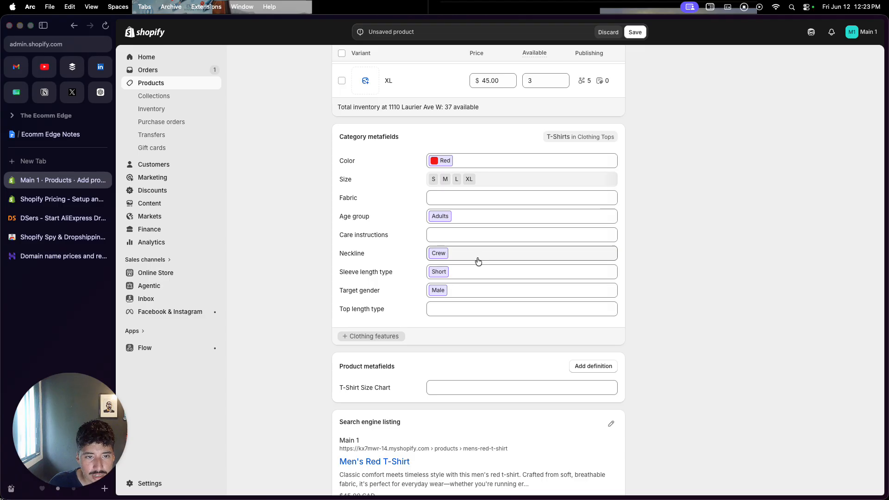
{"action": "scroll", "coordinate": [478, 261], "scroll_direction": "down", "scroll_amount": 2}
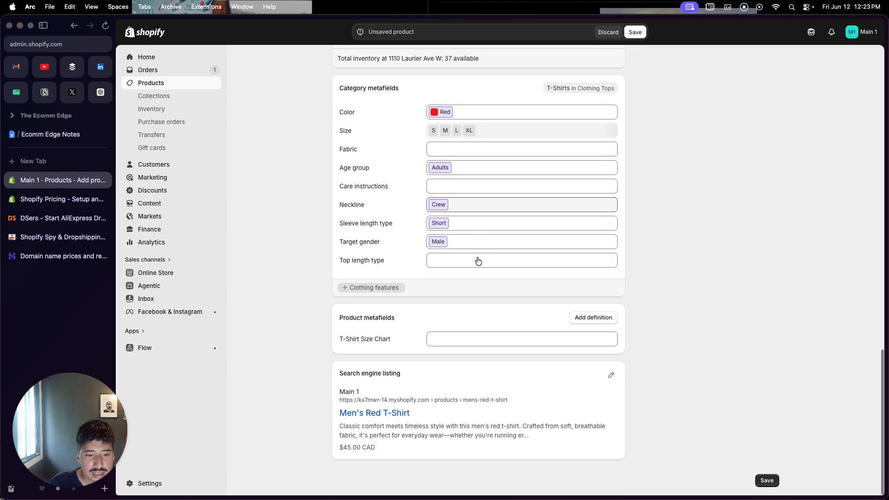
{"action": "left_click", "coordinate": [616, 375]}
{"action": "scroll", "coordinate": [609, 377], "scroll_direction": "down", "scroll_amount": 4}
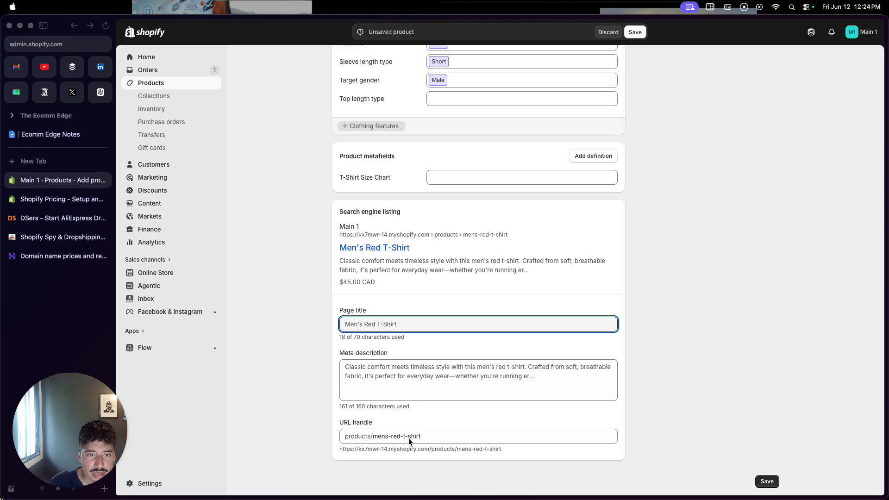
{"action": "scroll", "coordinate": [408, 438], "scroll_direction": "up", "scroll_amount": 15}
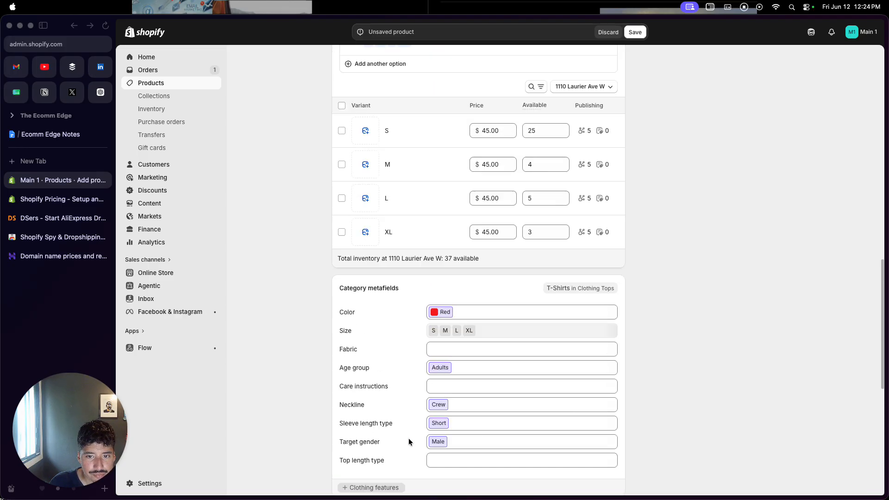
{"action": "scroll", "coordinate": [409, 438], "scroll_direction": "up", "scroll_amount": 3}
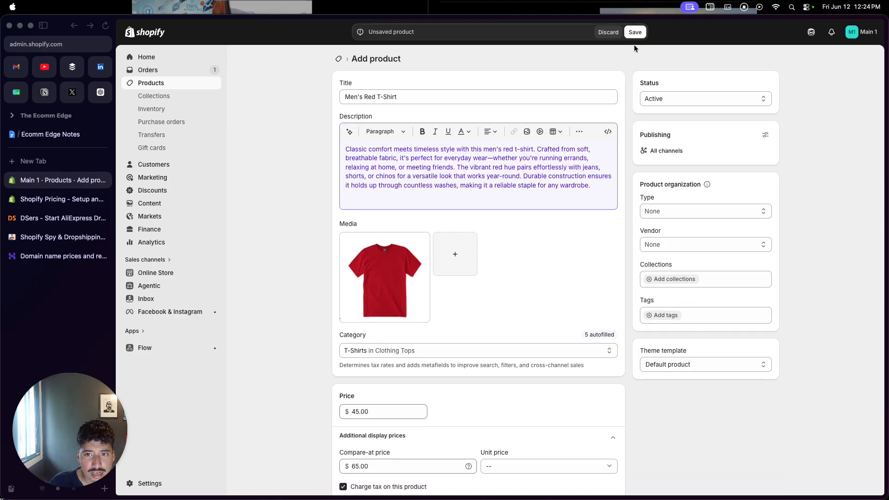
Unpublish the product from Facebook & Instagram, Inbox, Shop and Point of Sale, keeping only Online Store, and save the product
{"action": "left_click", "coordinate": [766, 135]}
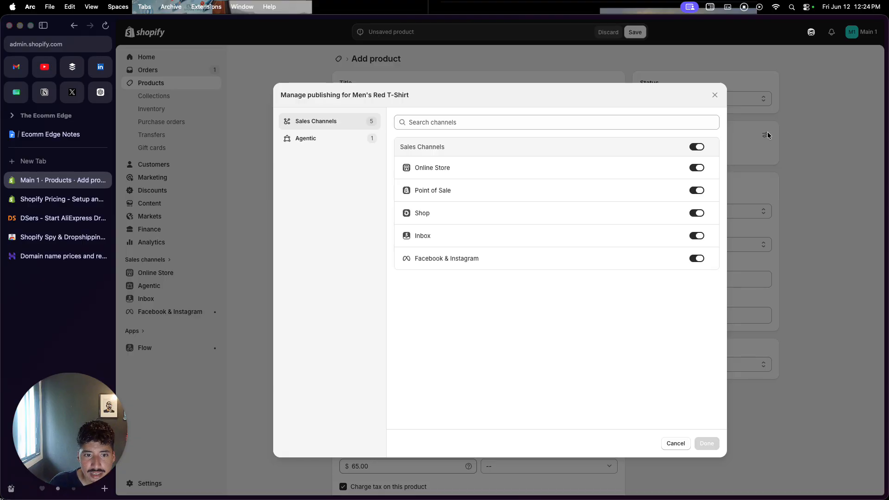
{"action": "left_click", "coordinate": [697, 258]}
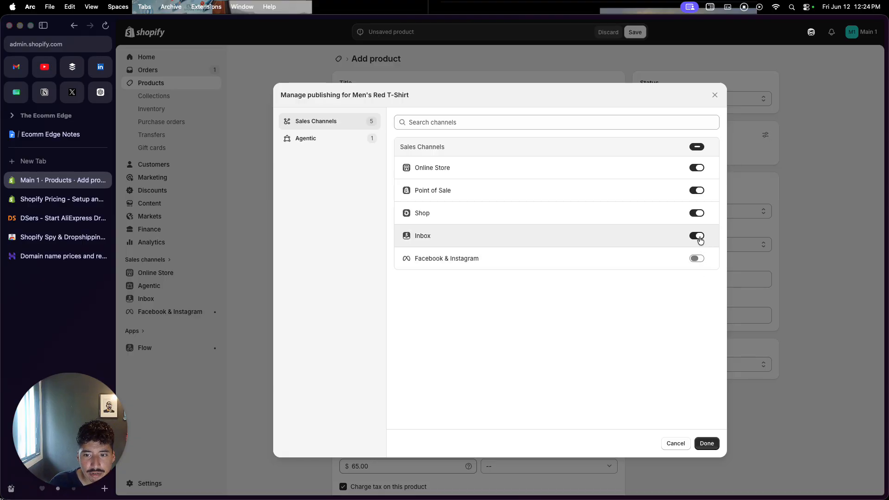
{"action": "left_click", "coordinate": [697, 236]}
{"action": "left_click", "coordinate": [698, 214]}
{"action": "left_click", "coordinate": [697, 191]}
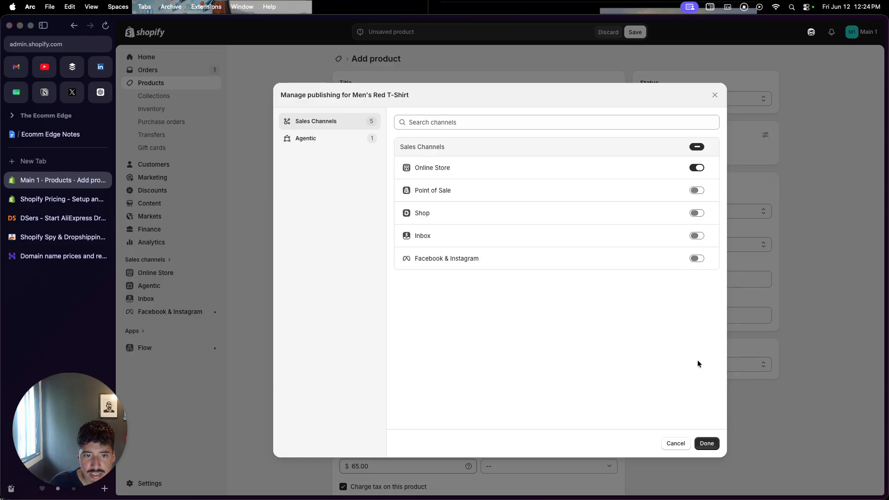
{"action": "left_click", "coordinate": [707, 443]}
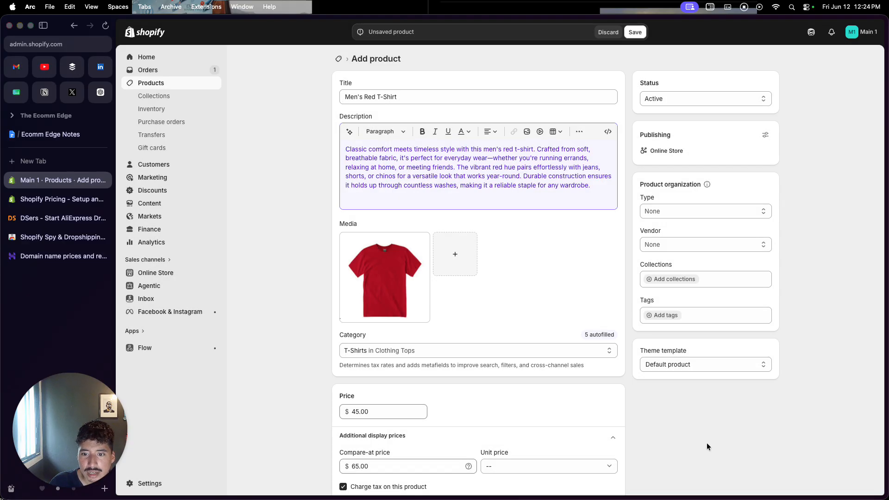
{"action": "left_click", "coordinate": [636, 33]}
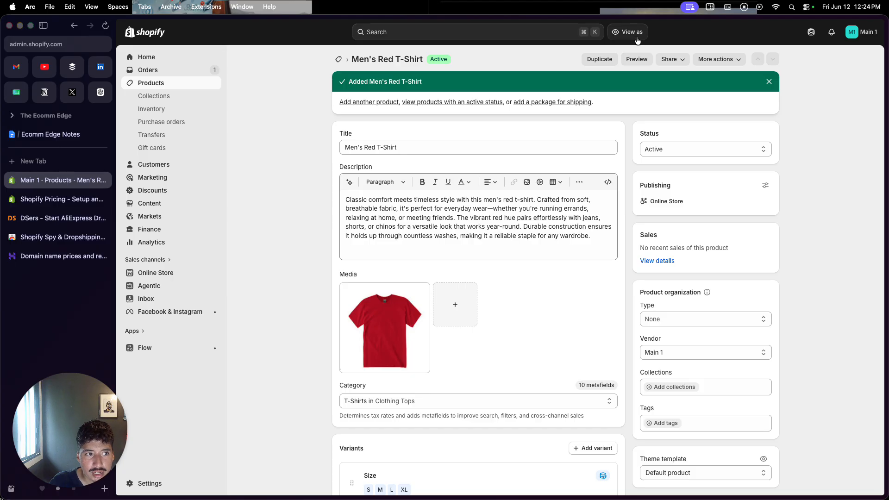
Return to the product list and open the Shopify App Store from the suggested apps
{"action": "left_click", "coordinate": [187, 87]}
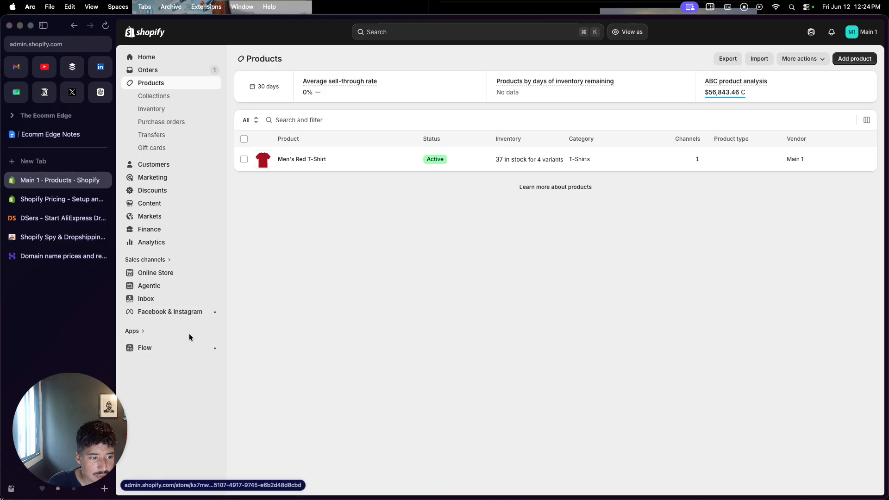
{"action": "left_click", "coordinate": [142, 332]}
{"action": "left_click", "coordinate": [379, 132]}
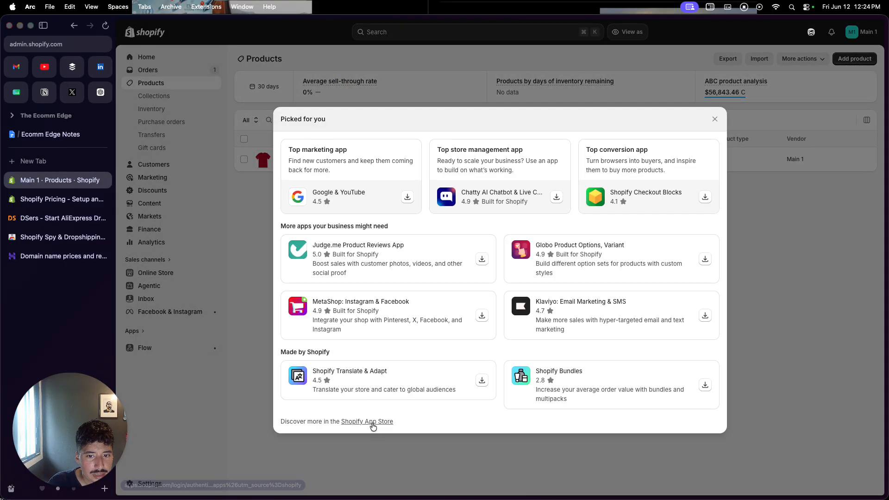
{"action": "left_click", "coordinate": [373, 424]}
Close the Shopify Pricing page and return to the store admin's product list
{"action": "left_click_drag", "start_coordinate": [56, 200], "coordinate": [55, 222]}
{"action": "left_click", "coordinate": [54, 237]}
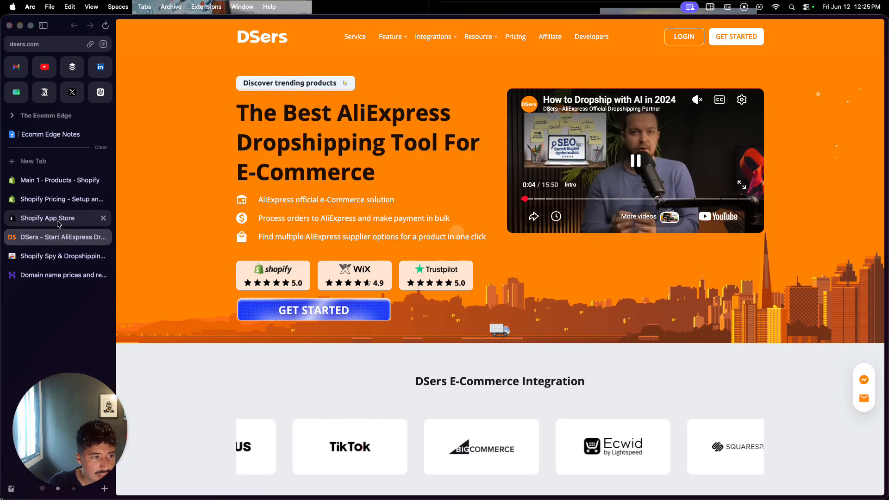
{"action": "left_click", "coordinate": [59, 203]}
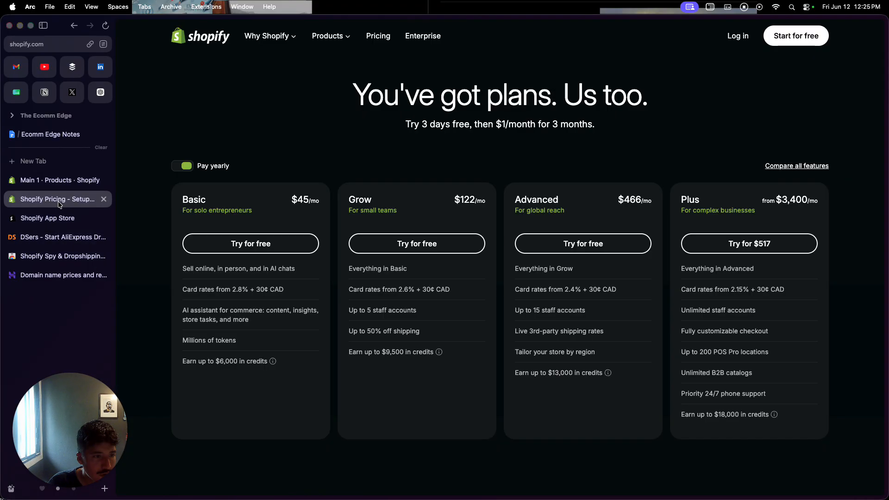
{"action": "left_click", "coordinate": [104, 199]}
{"action": "left_click", "coordinate": [59, 180]}
{"action": "left_click", "coordinate": [210, 316]}
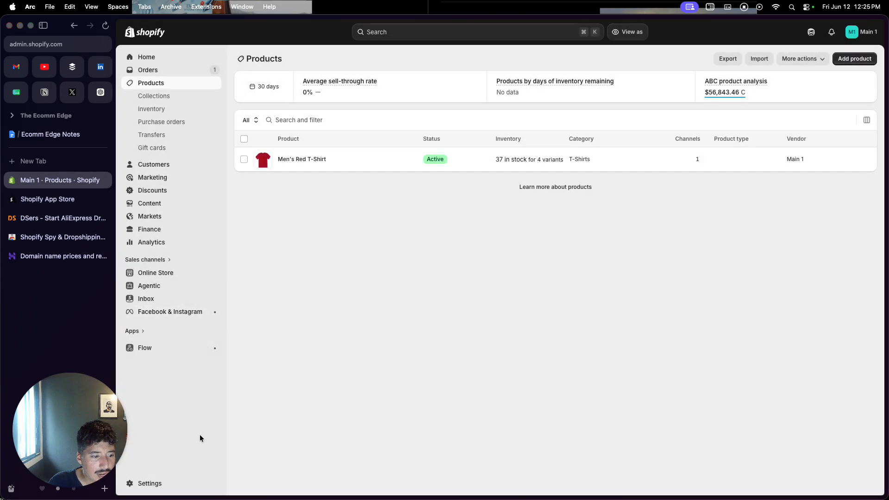
Open the installed DSers-AliExpress Dropshipping app from the store's app settings
{"action": "left_click", "coordinate": [183, 483]}
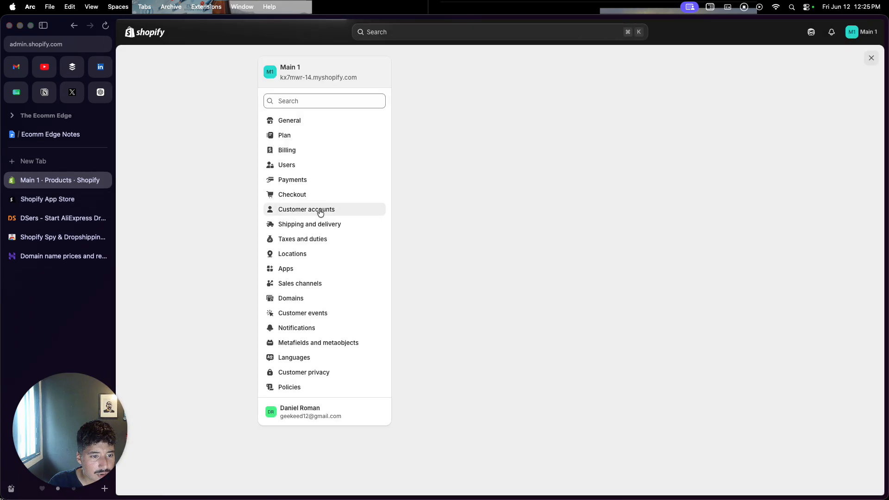
{"action": "left_click", "coordinate": [313, 268]}
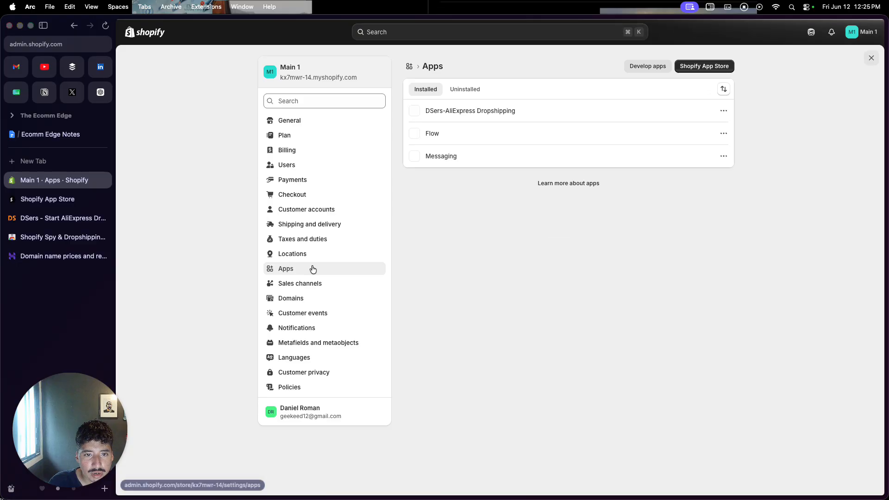
{"action": "left_click", "coordinate": [724, 111]}
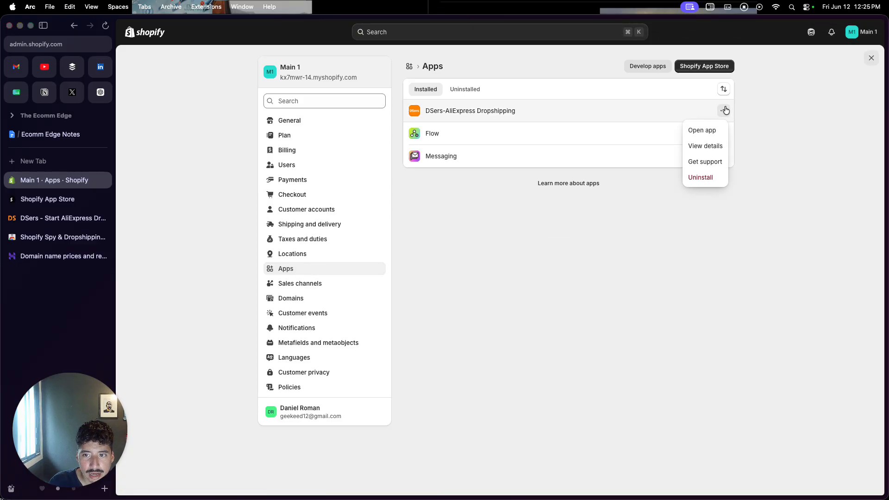
{"action": "left_click", "coordinate": [714, 134]}
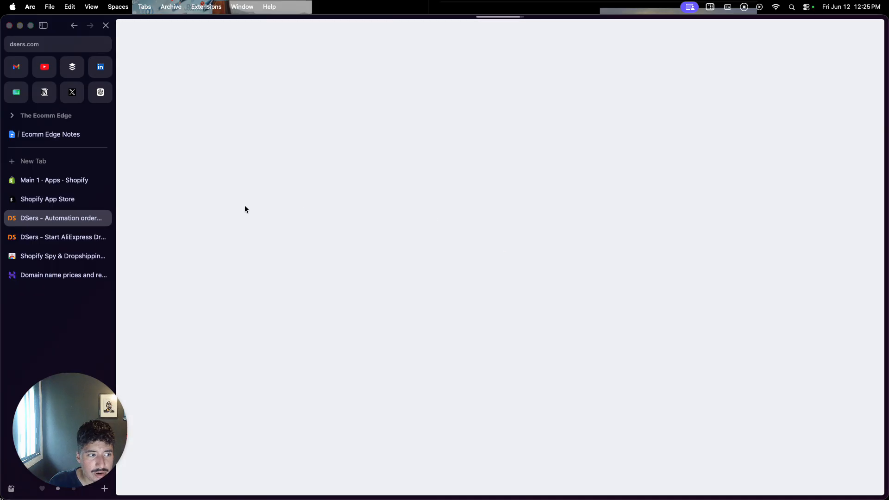
Switch to the Shopify App Store and browse the recommended and featured apps on its home page
{"action": "left_click", "coordinate": [72, 205]}
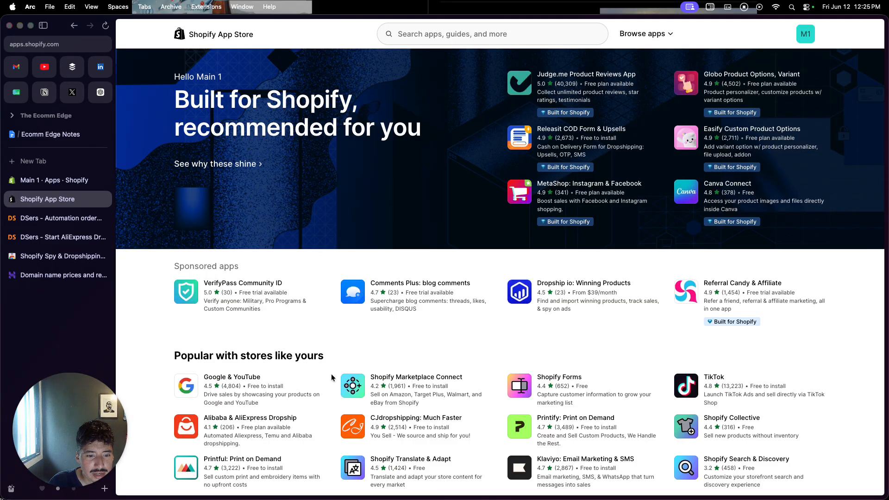
{"action": "scroll", "coordinate": [312, 398], "scroll_direction": "down", "scroll_amount": 4}
{"action": "scroll", "coordinate": [315, 396], "scroll_direction": "down", "scroll_amount": 9}
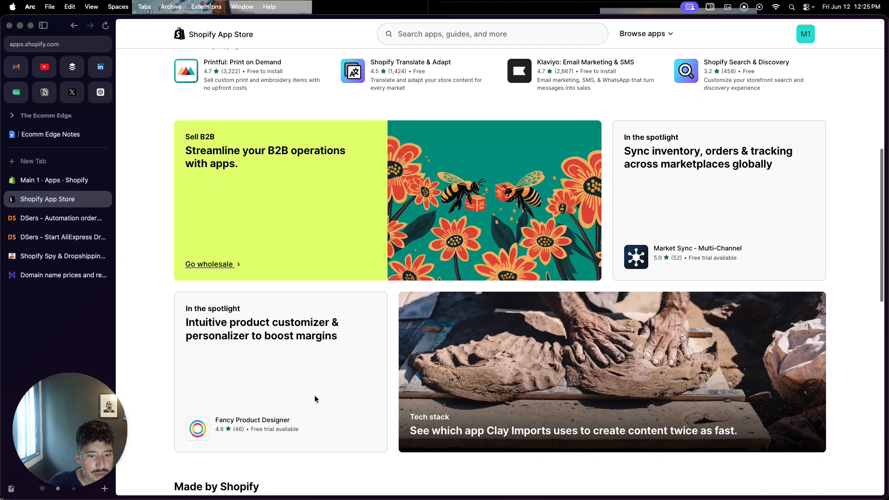
Search the App Store for "dsers" and open the DSers: Dropship+AliExpress+AI app listing
{"action": "scroll", "coordinate": [314, 396], "scroll_direction": "up", "scroll_amount": 13}
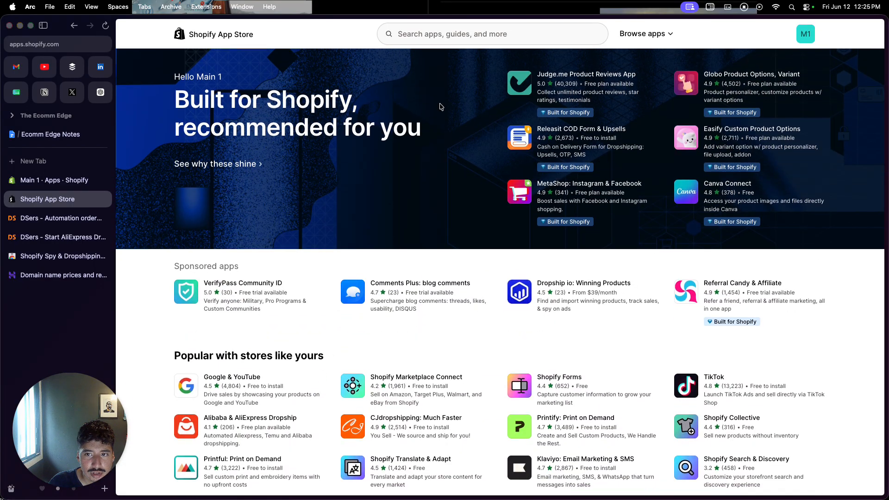
{"action": "left_click", "coordinate": [427, 33]}
{"action": "type", "text": "d"}
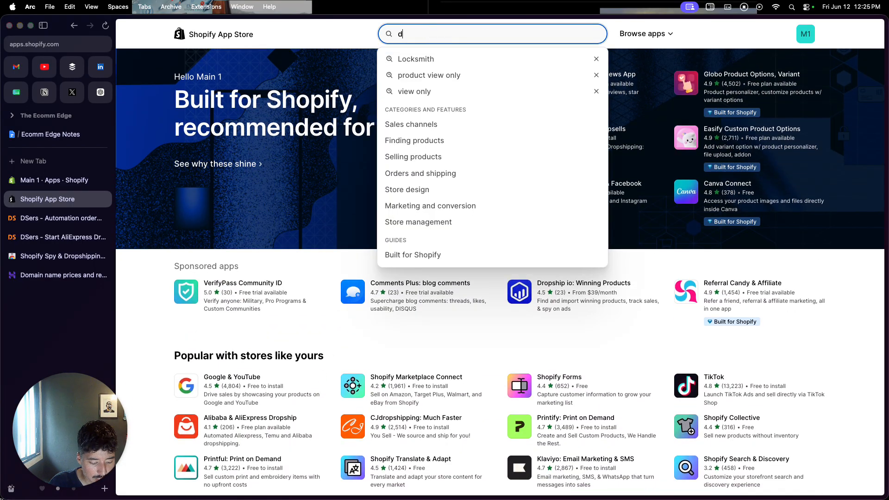
{"action": "type", "text": "sers"}
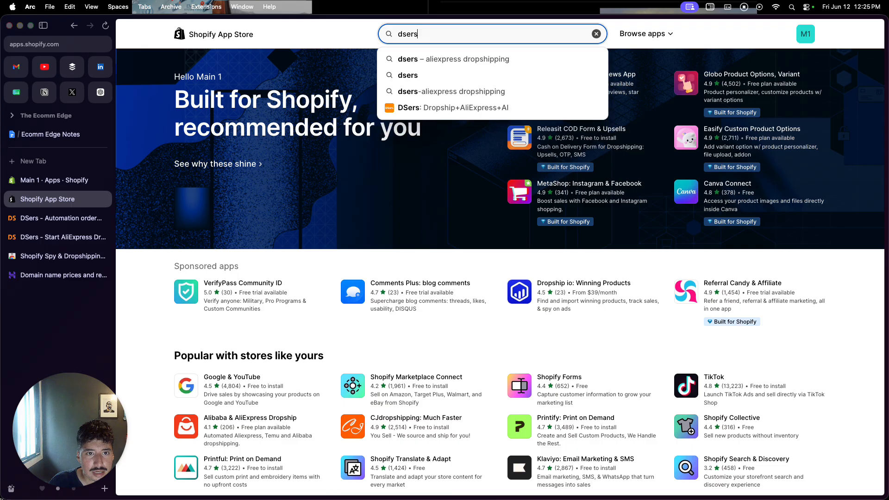
{"action": "left_click", "coordinate": [432, 107]}
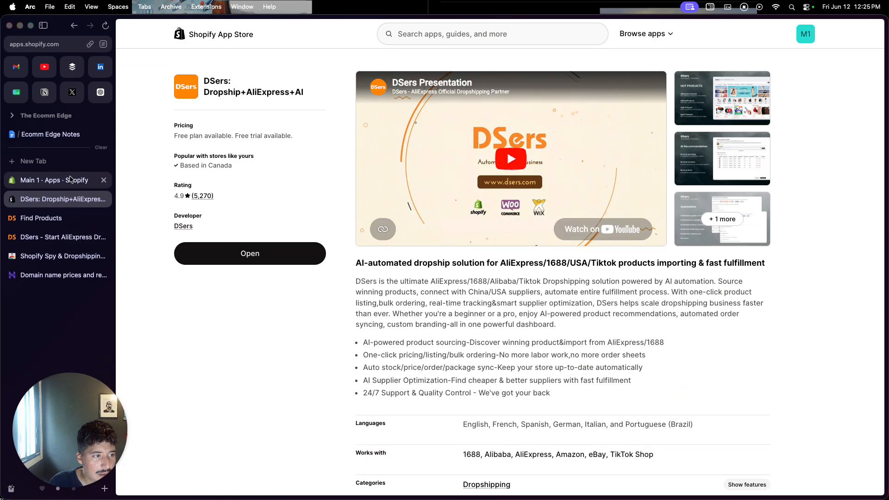
Switch to the DSers Find Products page and dismiss the panel announcing what's new
{"action": "left_click", "coordinate": [55, 180]}
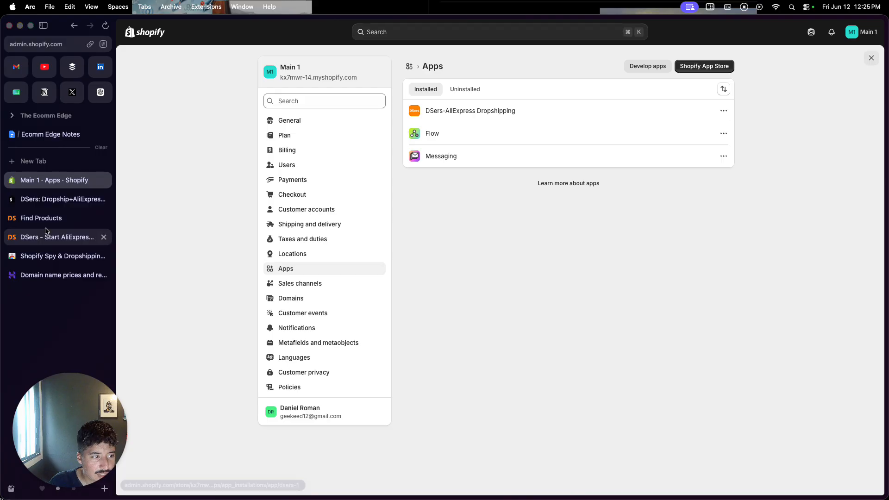
{"action": "left_click", "coordinate": [60, 237]}
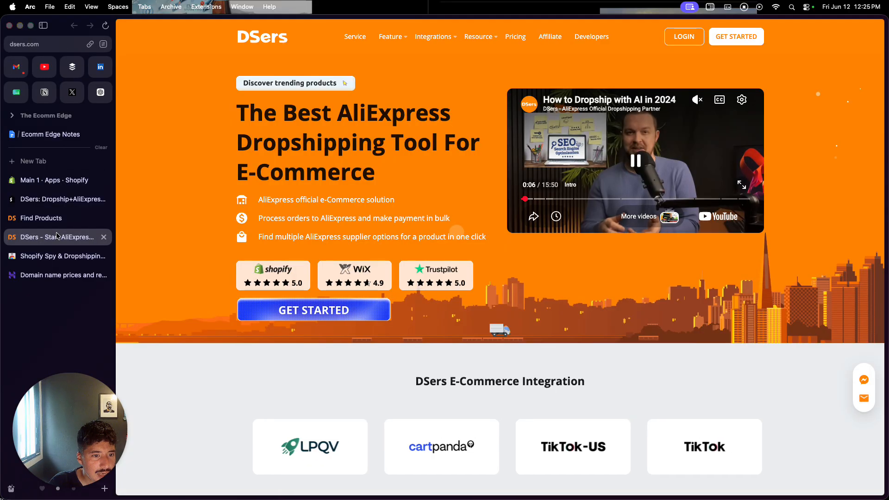
{"action": "left_click", "coordinate": [59, 221]}
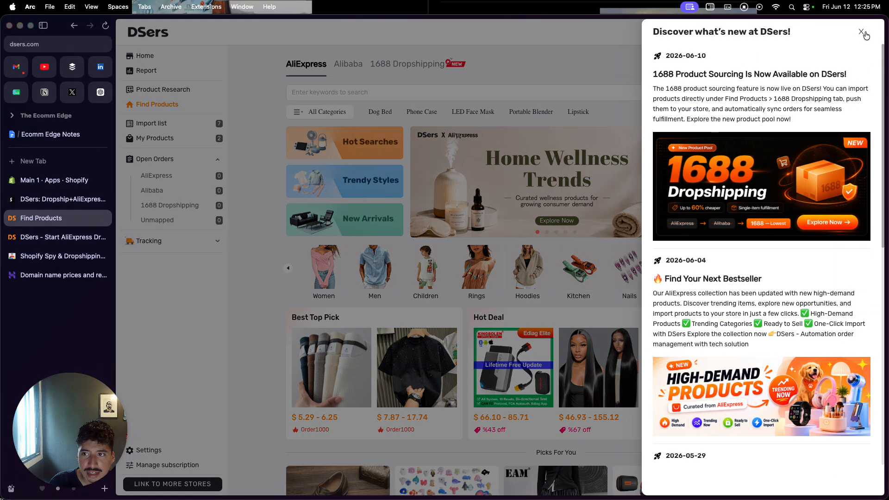
{"action": "left_click", "coordinate": [861, 31]}
{"action": "left_click", "coordinate": [607, 195]}
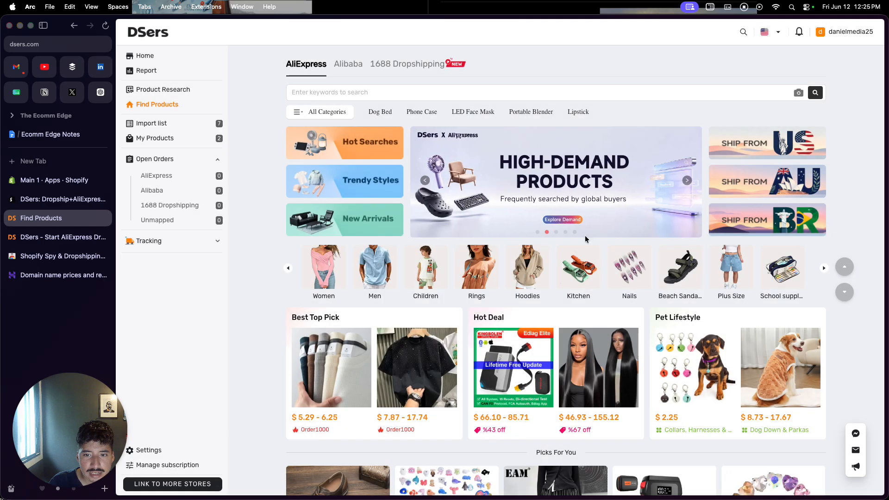
Look through the AliExpress product suggestions and open the Beach Sandals category
{"action": "scroll", "coordinate": [568, 321], "scroll_direction": "down", "scroll_amount": 3}
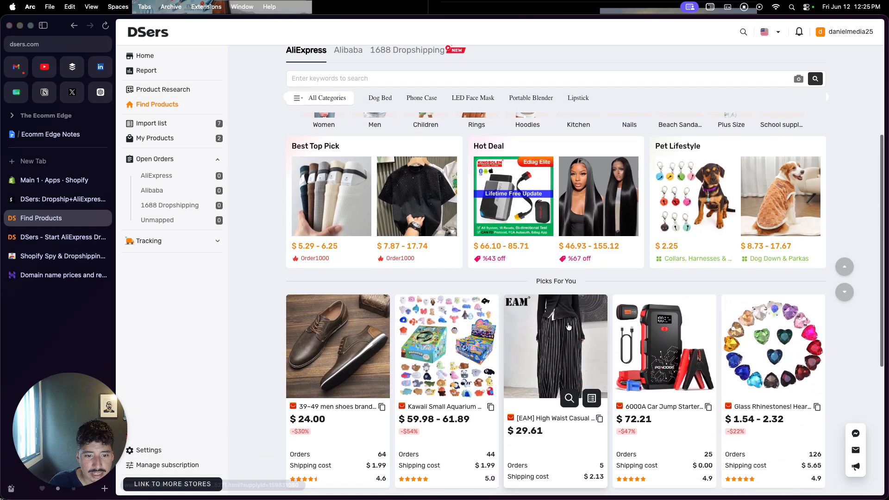
{"action": "scroll", "coordinate": [568, 327], "scroll_direction": "down", "scroll_amount": 5}
{"action": "scroll", "coordinate": [568, 327], "scroll_direction": "up", "scroll_amount": 7}
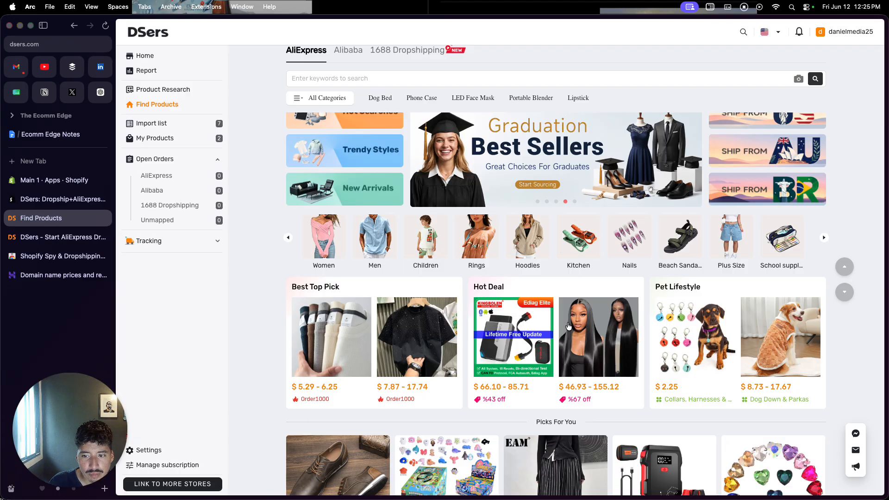
{"action": "left_click", "coordinate": [678, 239]}
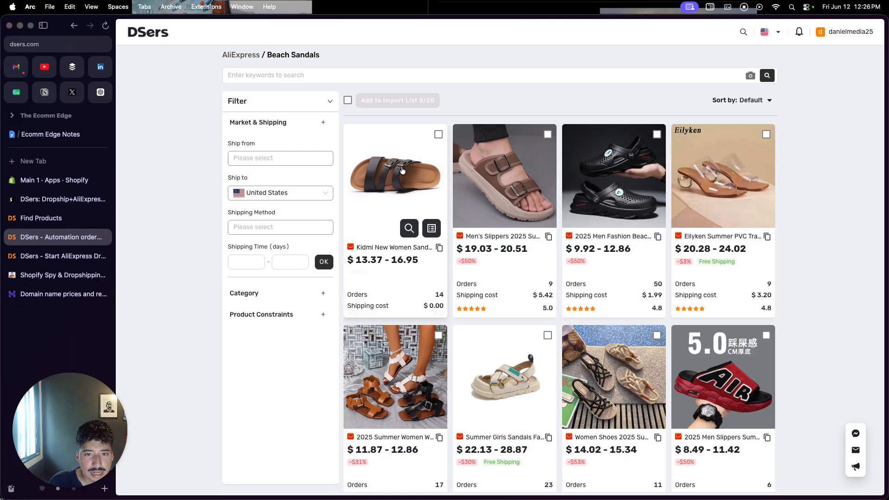
Add the Kidmi New Women Sandals product to the import list, dismissing the Chrome extension offer
{"action": "left_click", "coordinate": [438, 135]}
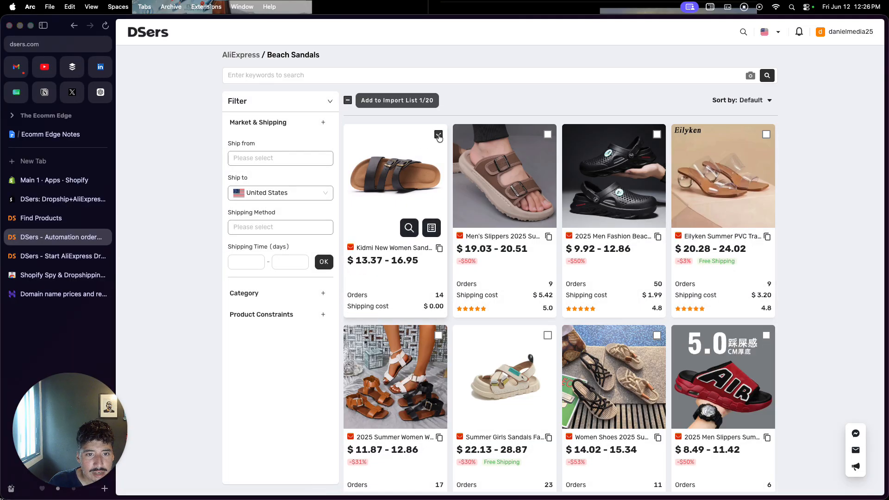
{"action": "left_click", "coordinate": [412, 99]}
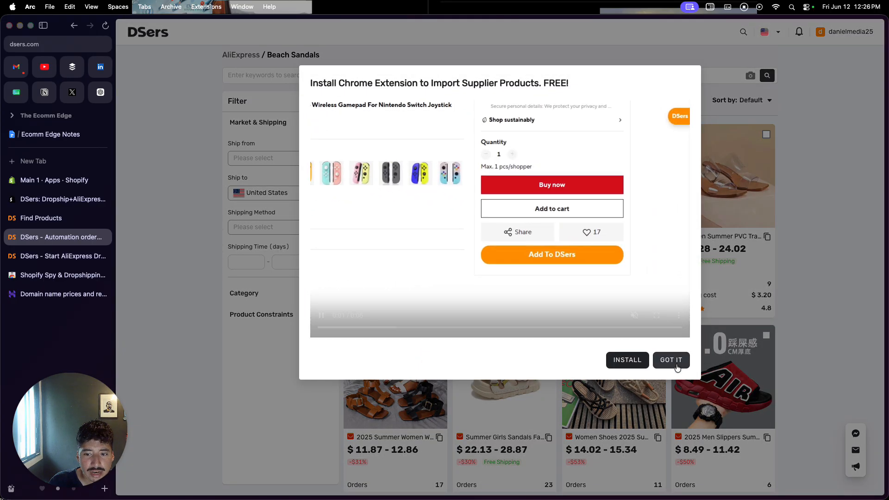
{"action": "left_click", "coordinate": [676, 364]}
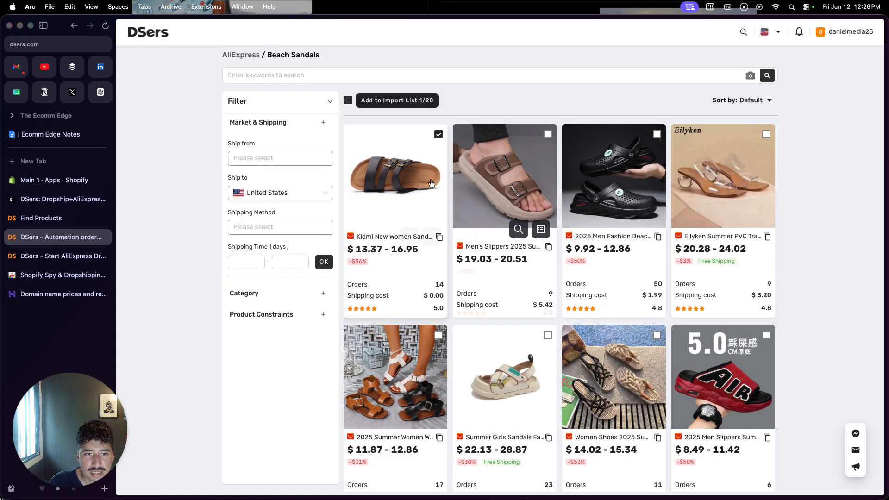
{"action": "left_click", "coordinate": [407, 100]}
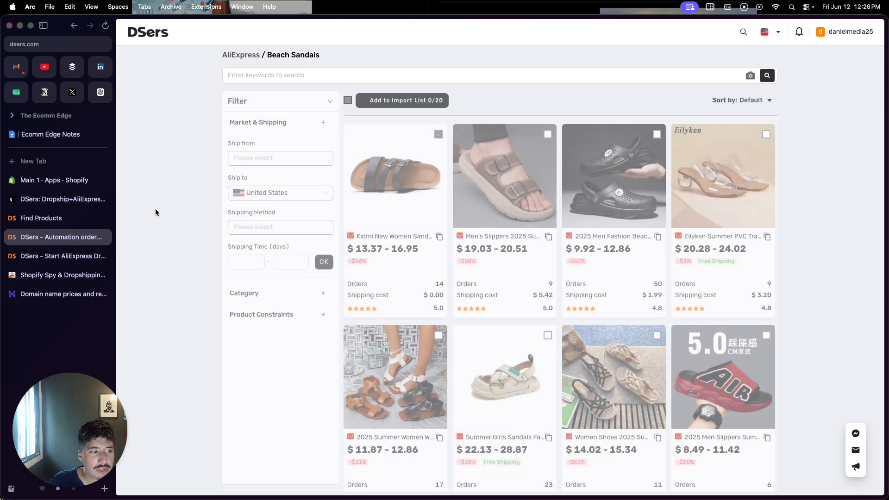
Leave the Beach Sandals results and open the DSers import list
{"action": "left_click", "coordinate": [90, 254]}
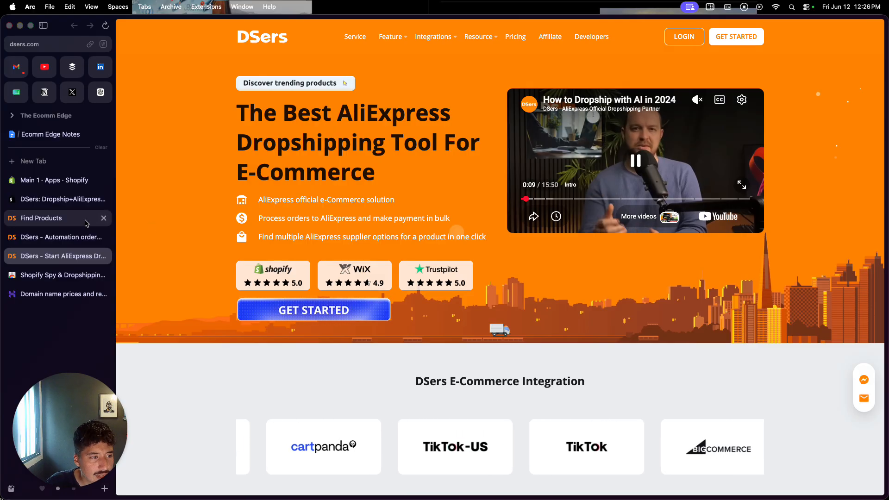
{"action": "left_click", "coordinate": [65, 185]}
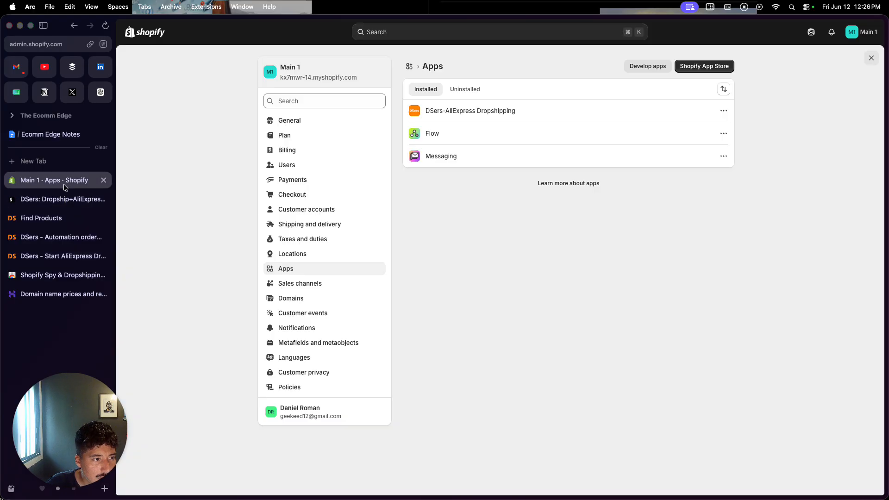
{"action": "left_click", "coordinate": [57, 236]}
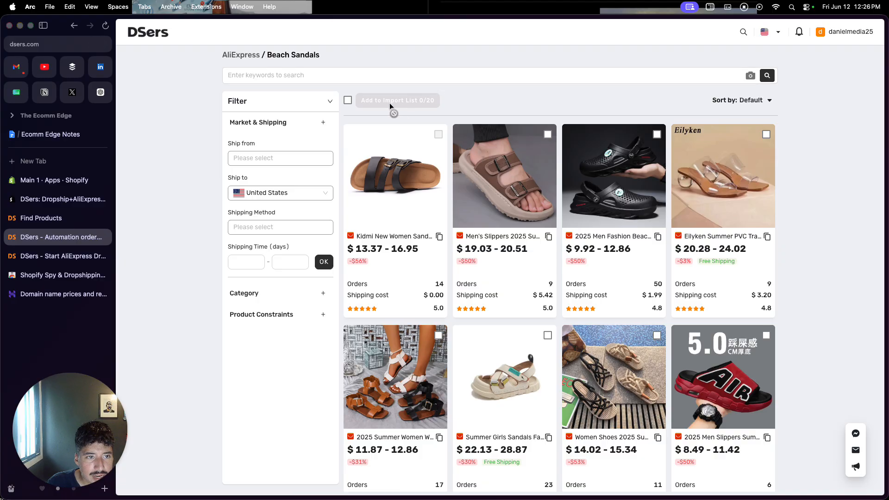
{"action": "left_click", "coordinate": [245, 57]}
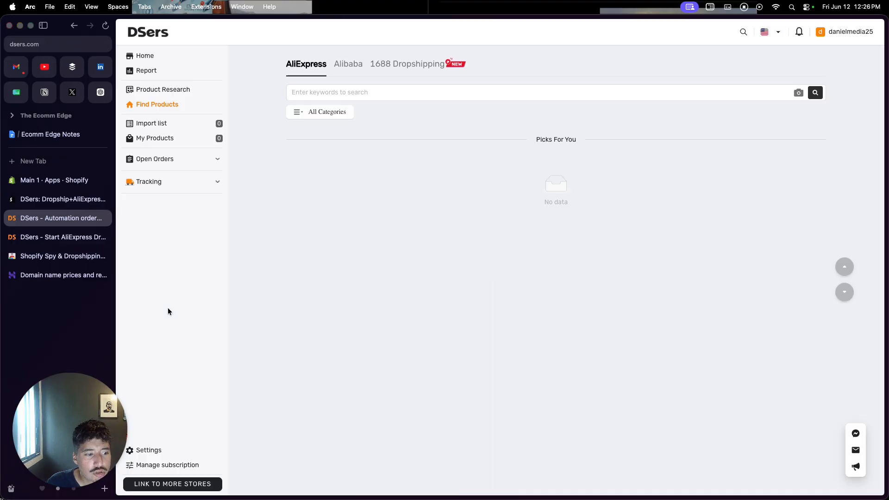
{"action": "left_click", "coordinate": [168, 123]}
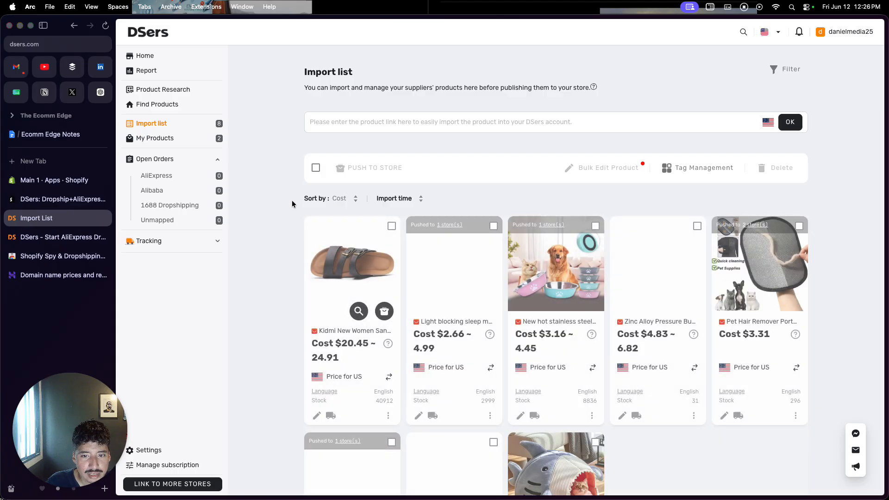
Push the Kidmi sandals from the import list to the kx7mwr-14 store, keeping the default publishing and price-update preferences
{"action": "left_click", "coordinate": [392, 226]}
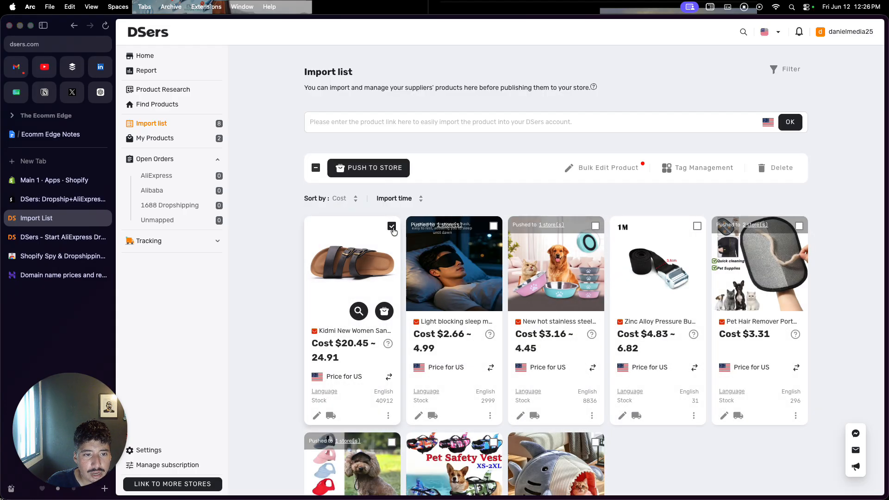
{"action": "left_click", "coordinate": [392, 170]}
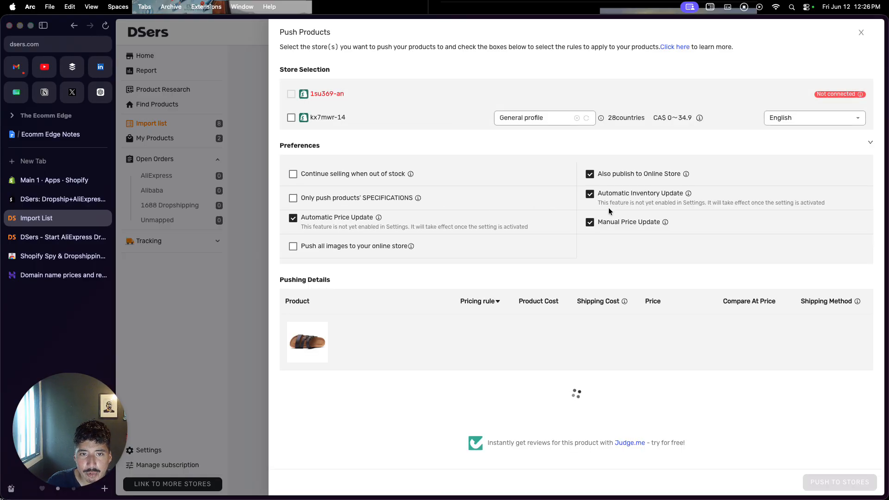
{"action": "left_click", "coordinate": [291, 119]}
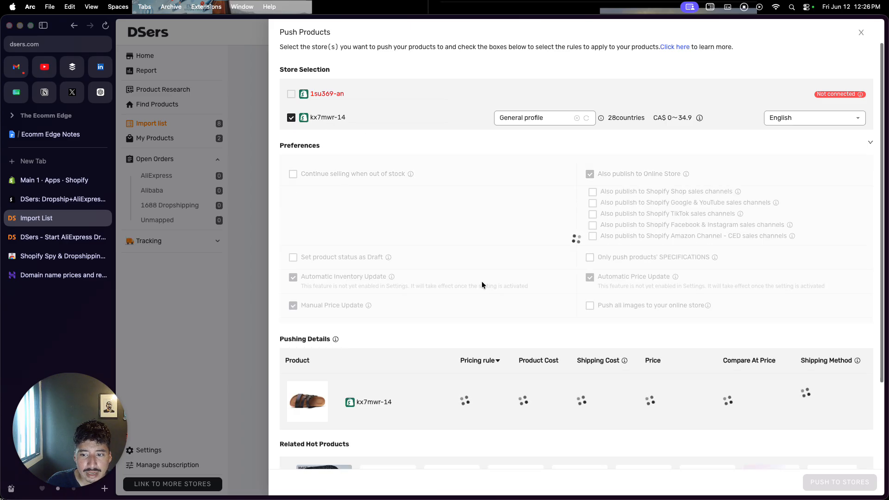
{"action": "scroll", "coordinate": [482, 282], "scroll_direction": "down", "scroll_amount": 2}
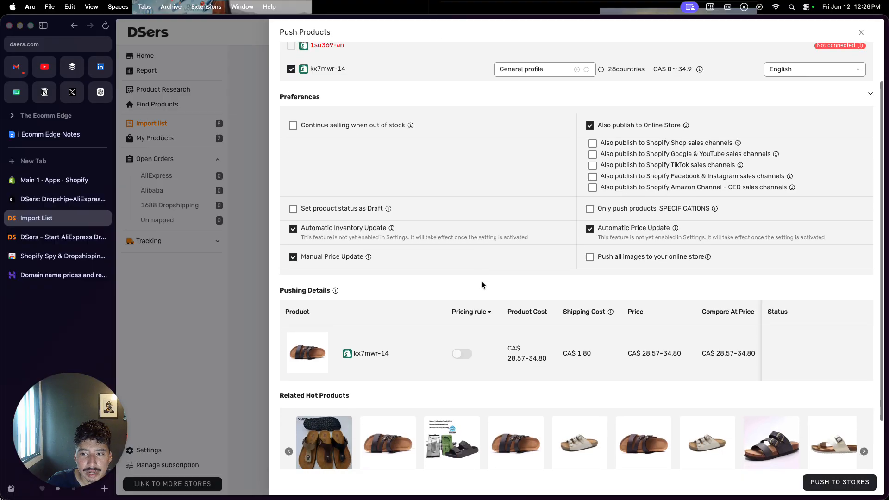
{"action": "scroll", "coordinate": [481, 282], "scroll_direction": "up", "scroll_amount": 1}
{"action": "scroll", "coordinate": [482, 282], "scroll_direction": "down", "scroll_amount": 2}
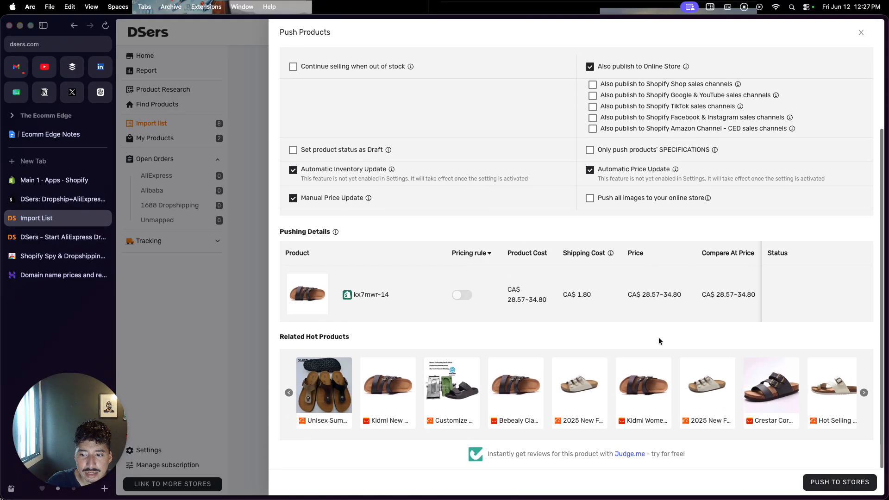
{"action": "left_click", "coordinate": [840, 482]}
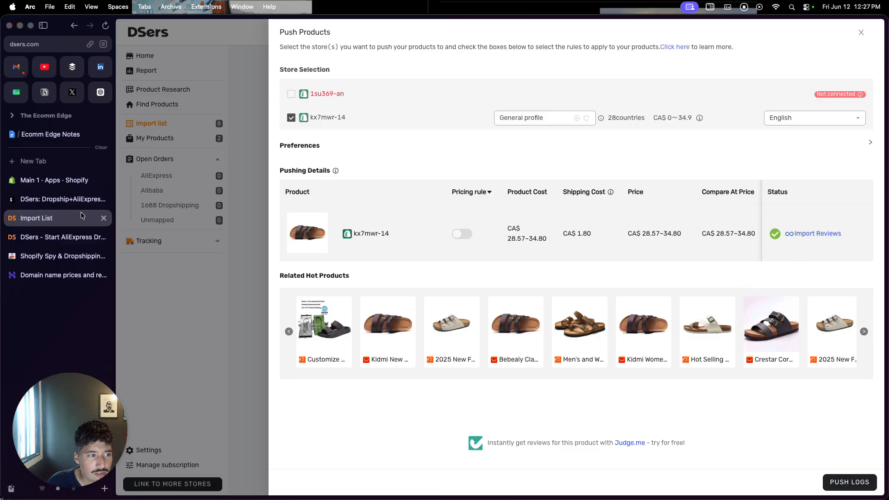
Return to the Shopify admin, close the settings, and open the imported Kidmi New Women Sandals product
{"action": "left_click", "coordinate": [76, 180]}
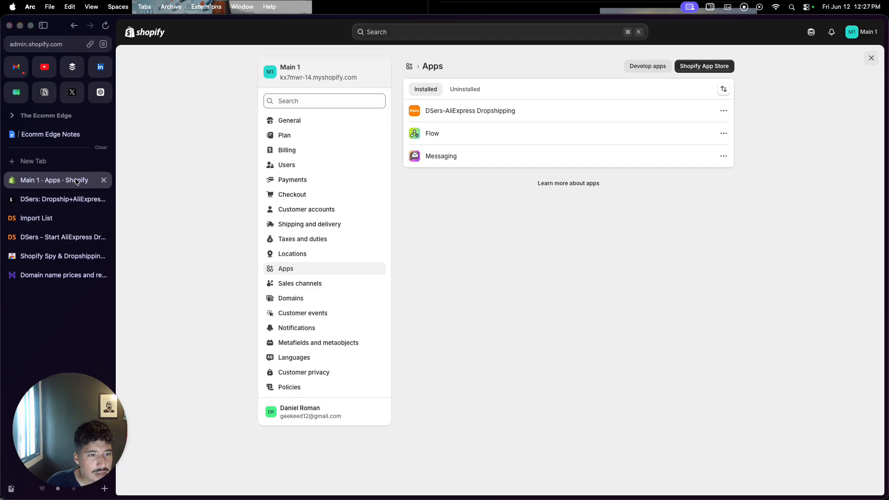
{"action": "left_click", "coordinate": [874, 63]}
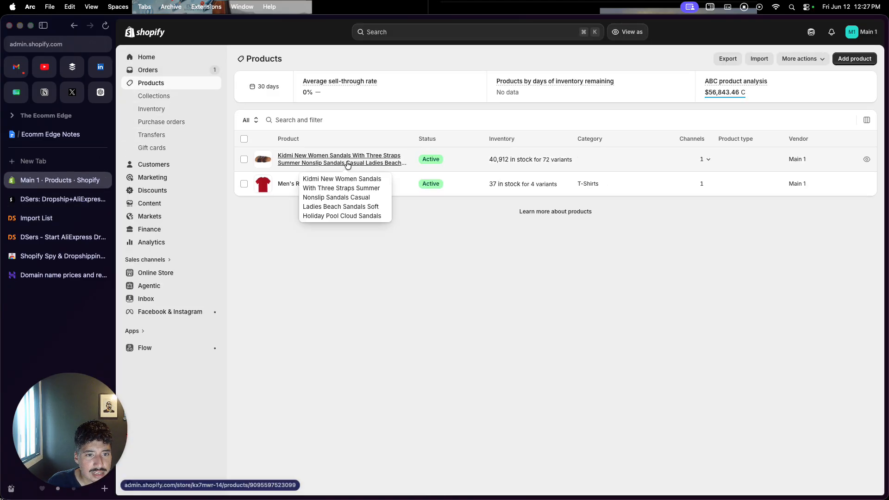
{"action": "left_click", "coordinate": [348, 164]}
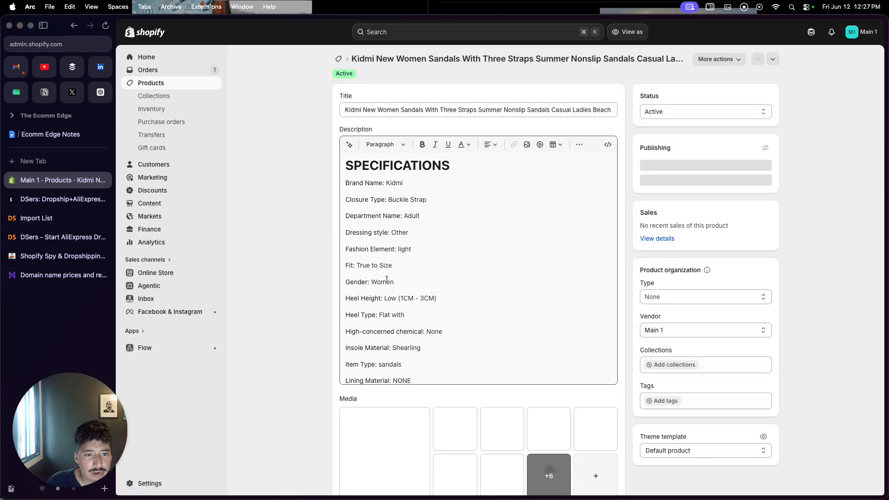
Review the imported sandals description and delete a portion of the supplier content in it
{"action": "scroll", "coordinate": [388, 285], "scroll_direction": "down", "scroll_amount": 3}
{"action": "scroll", "coordinate": [391, 299], "scroll_direction": "down", "scroll_amount": 15}
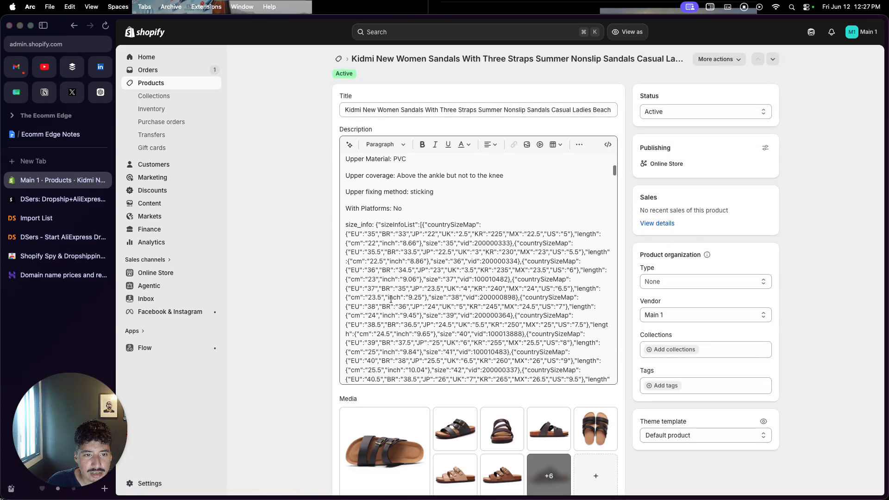
{"action": "scroll", "coordinate": [391, 299], "scroll_direction": "up", "scroll_amount": 2}
{"action": "left_click_drag", "start_coordinate": [522, 278], "coordinate": [328, 267]}
{"action": "key", "text": "BackSpace"}
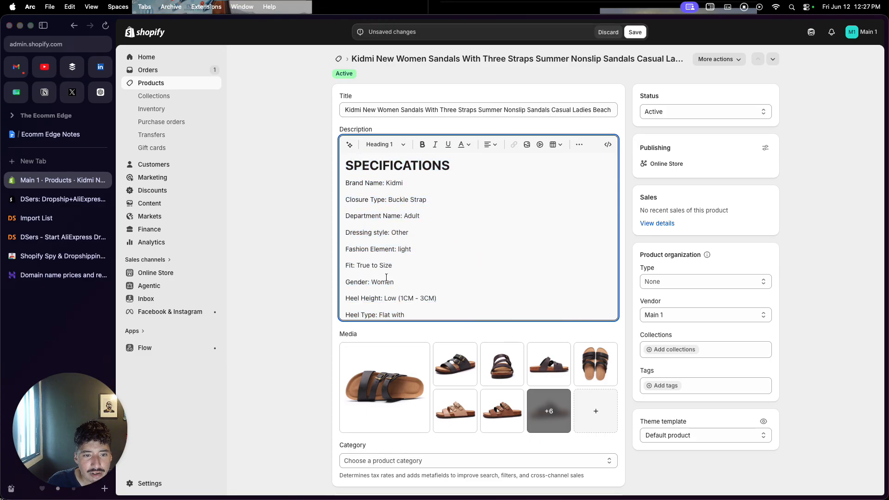
Delete a block of the raw size_info data from the product description
{"action": "scroll", "coordinate": [386, 278], "scroll_direction": "down", "scroll_amount": 4}
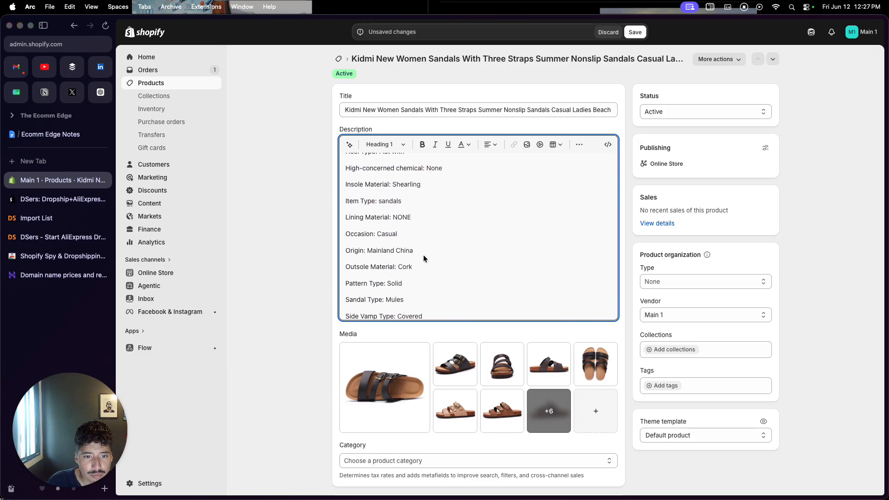
{"action": "scroll", "coordinate": [424, 255], "scroll_direction": "down", "scroll_amount": 10}
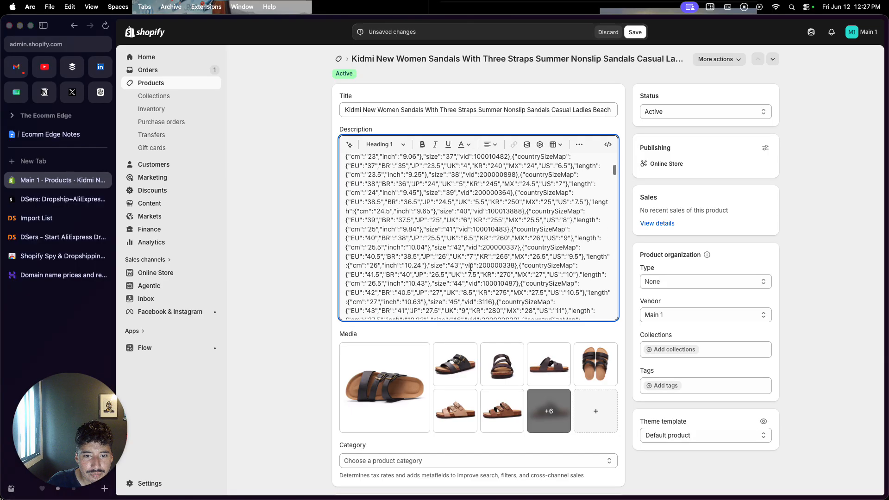
{"action": "left_click_drag", "start_coordinate": [399, 220], "coordinate": [602, 298]}
{"action": "key", "text": "BackSpace"}
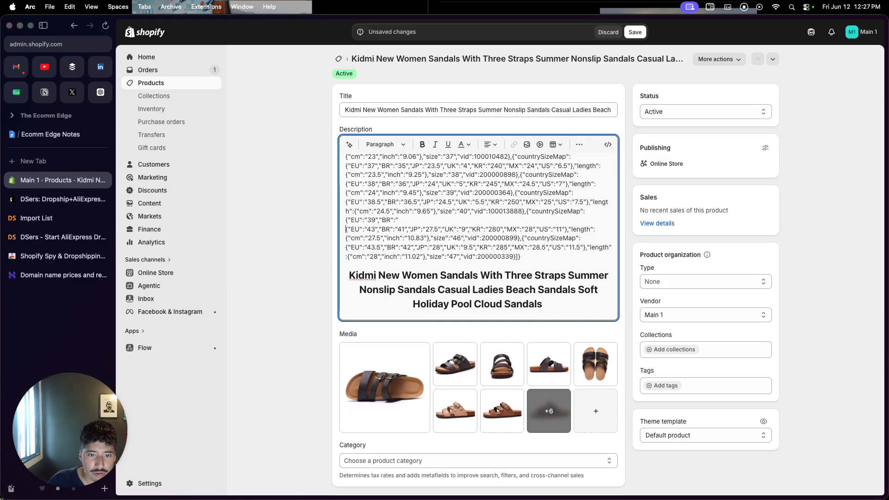
Delete the specifications text and the size chart image from the sandals description
{"action": "double_click", "coordinate": [535, 303]}
{"action": "key", "text": "super+a"}
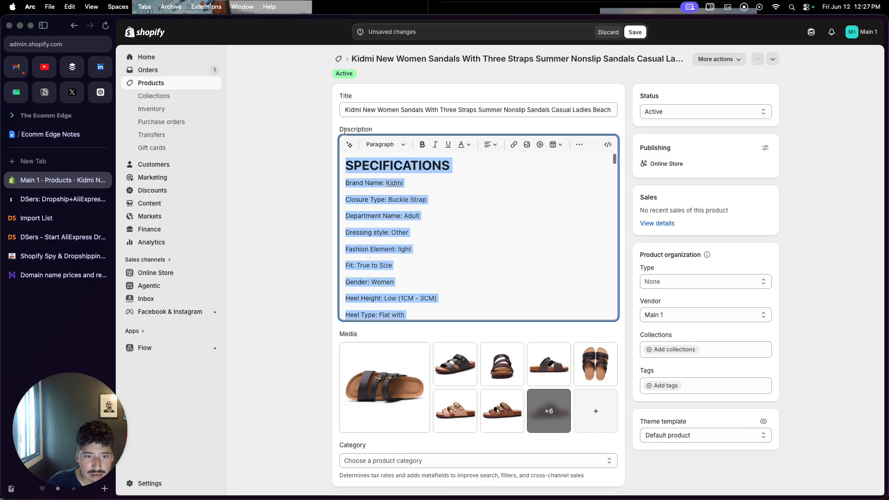
{"action": "key", "text": "BackSpace"}
{"action": "left_click", "coordinate": [385, 199]}
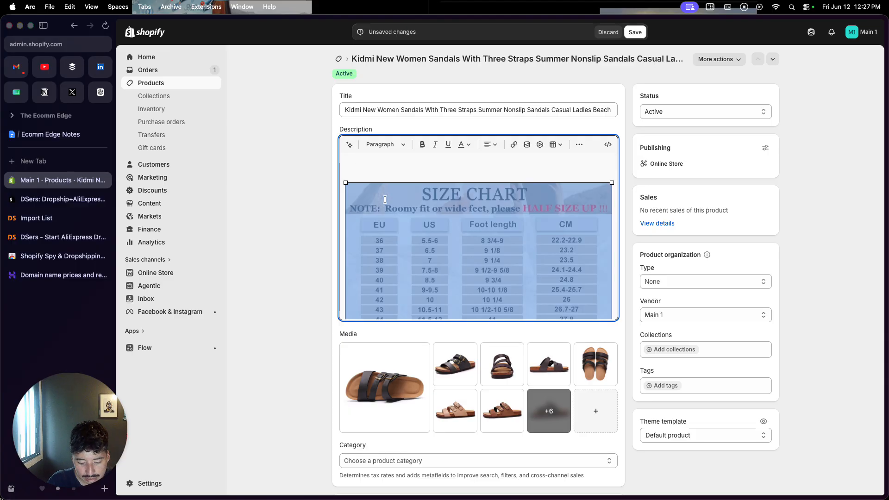
{"action": "key", "text": "BackSpace"}
Delete the first two sandal photos below the size chart in the description and expand the media gallery
{"action": "scroll", "coordinate": [407, 259], "scroll_direction": "down", "scroll_amount": 4}
{"action": "left_click", "coordinate": [412, 252]}
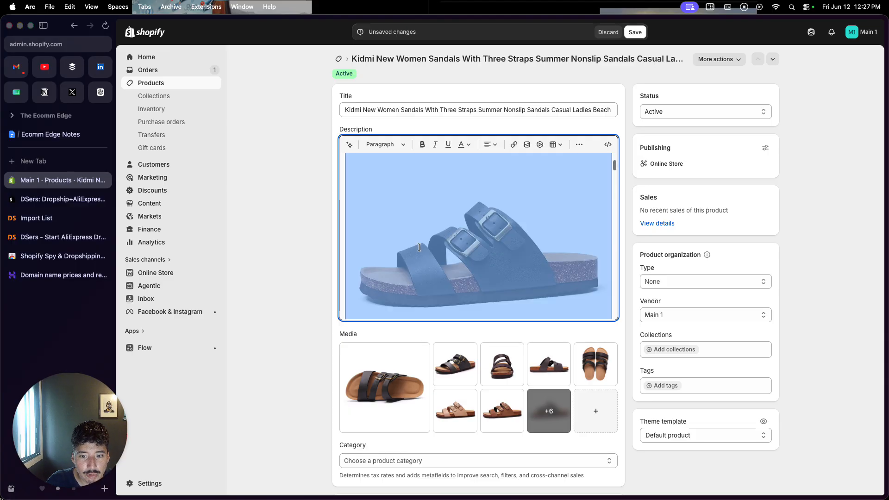
{"action": "key", "text": "BackSpace"}
{"action": "scroll", "coordinate": [419, 245], "scroll_direction": "down", "scroll_amount": 2}
{"action": "left_click", "coordinate": [419, 245]}
{"action": "key", "text": "BackSpace"}
{"action": "left_click", "coordinate": [549, 410]}
{"action": "scroll", "coordinate": [530, 412], "scroll_direction": "down", "scroll_amount": 2}
{"action": "scroll", "coordinate": [531, 415], "scroll_direction": "up", "scroll_amount": 2}
Delete the next five supplier images from the description
{"action": "left_click", "coordinate": [514, 265]}
{"action": "key", "text": "BackSpace"}
{"action": "left_click", "coordinate": [514, 264]}
{"action": "key", "text": "BackSpace"}
{"action": "left_click", "coordinate": [514, 264]}
{"action": "key", "text": "BackSpace"}
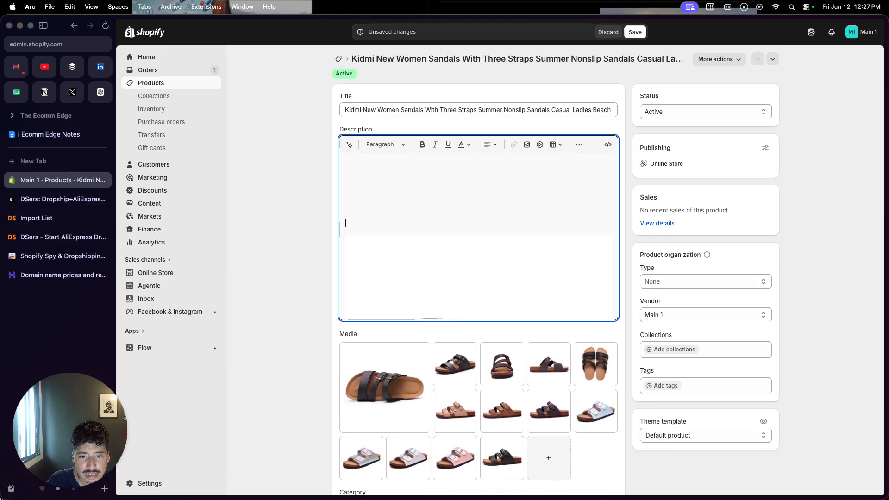
{"action": "left_click", "coordinate": [514, 264]}
{"action": "key", "text": "BackSpace"}
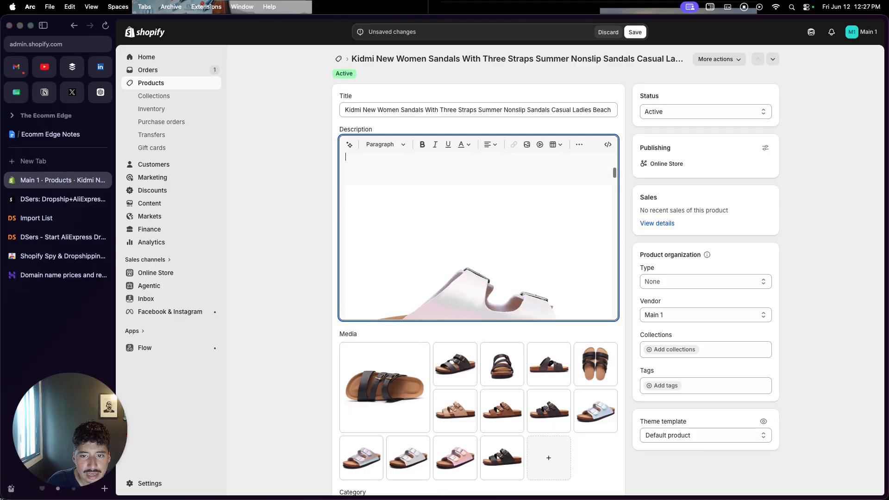
{"action": "left_click", "coordinate": [514, 219]}
{"action": "key", "text": "BackSpace"}
Shorten the product title to "Kidmi New Women Sandals With Three Straps Summer Nonslip"
{"action": "left_click", "coordinate": [509, 112]}
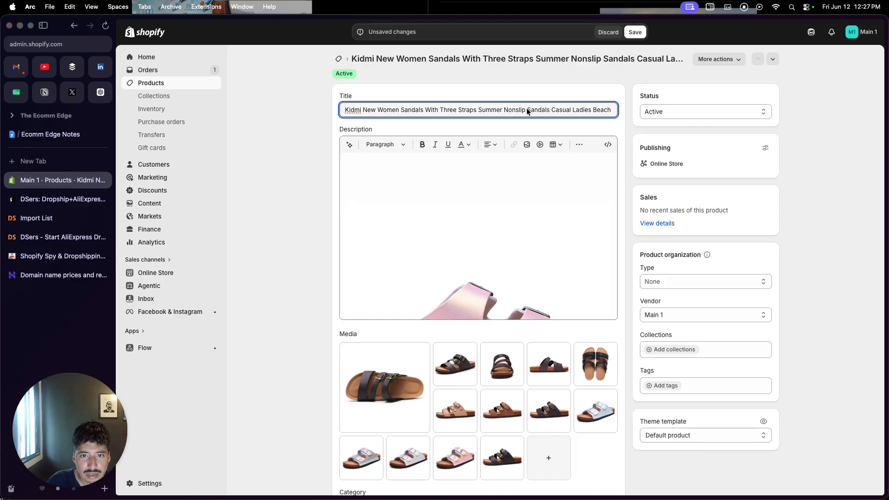
{"action": "left_click_drag", "start_coordinate": [527, 110], "coordinate": [648, 109]}
{"action": "key", "text": "BackSpace"}
Delete the remaining silver and pink sandal photos from the description
{"action": "scroll", "coordinate": [542, 204], "scroll_direction": "down", "scroll_amount": 3}
{"action": "left_click", "coordinate": [528, 208]}
{"action": "key", "text": "BackSpace"}
{"action": "scroll", "coordinate": [527, 212], "scroll_direction": "down", "scroll_amount": 2}
{"action": "scroll", "coordinate": [527, 211], "scroll_direction": "down", "scroll_amount": 5}
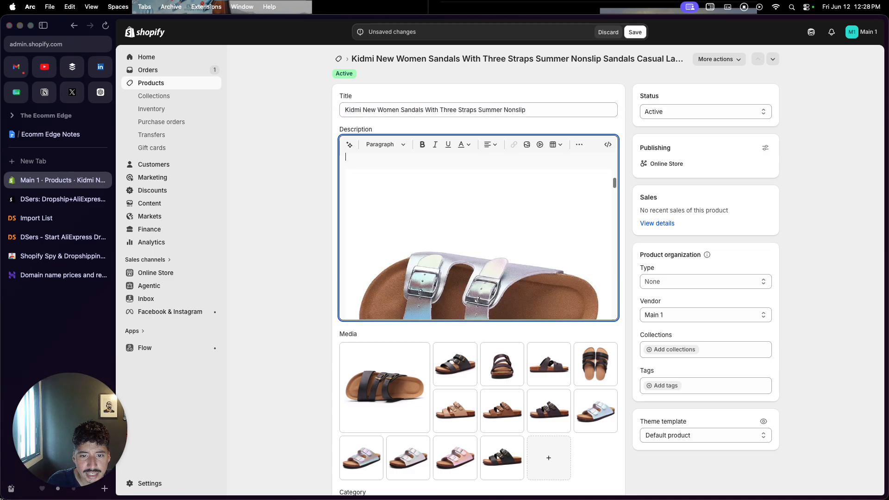
{"action": "scroll", "coordinate": [527, 211], "scroll_direction": "up", "scroll_amount": 2}
{"action": "left_click", "coordinate": [520, 225]}
{"action": "key", "text": "BackSpace"}
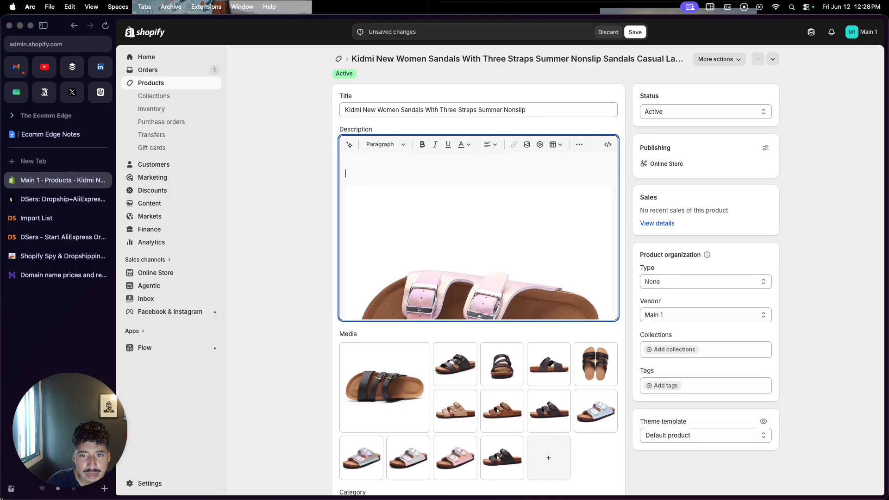
{"action": "left_click", "coordinate": [520, 224]}
{"action": "key", "text": "BackSpace"}
{"action": "left_click", "coordinate": [520, 224]}
{"action": "key", "text": "BackSpace"}
Go to the end of the description and remove leftover blank content
{"action": "scroll", "coordinate": [520, 224], "scroll_direction": "down", "scroll_amount": 3}
{"action": "scroll", "coordinate": [520, 224], "scroll_direction": "up", "scroll_amount": 2}
{"action": "scroll", "coordinate": [520, 224], "scroll_direction": "down", "scroll_amount": 20}
{"action": "scroll", "coordinate": [520, 225], "scroll_direction": "down", "scroll_amount": 5}
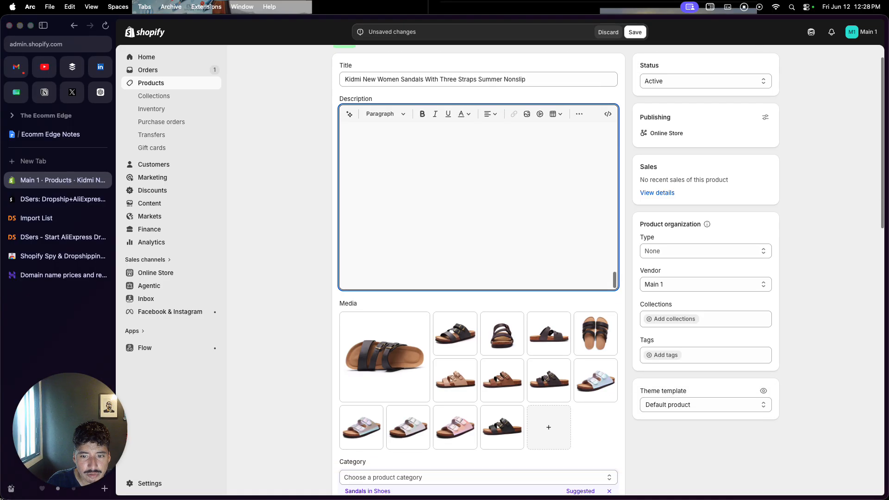
{"action": "scroll", "coordinate": [515, 230], "scroll_direction": "up", "scroll_amount": 5}
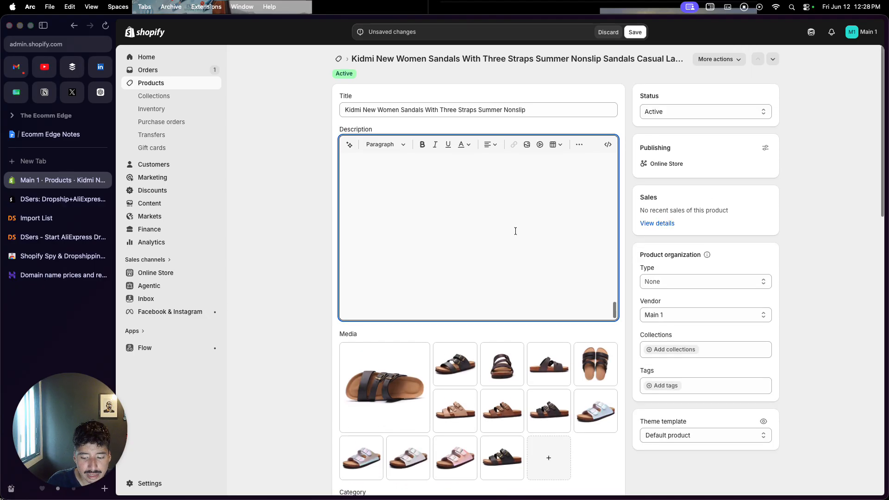
{"action": "scroll", "coordinate": [346, 235], "scroll_direction": "up", "scroll_amount": 1}
{"action": "scroll", "coordinate": [345, 236], "scroll_direction": "down", "scroll_amount": 2}
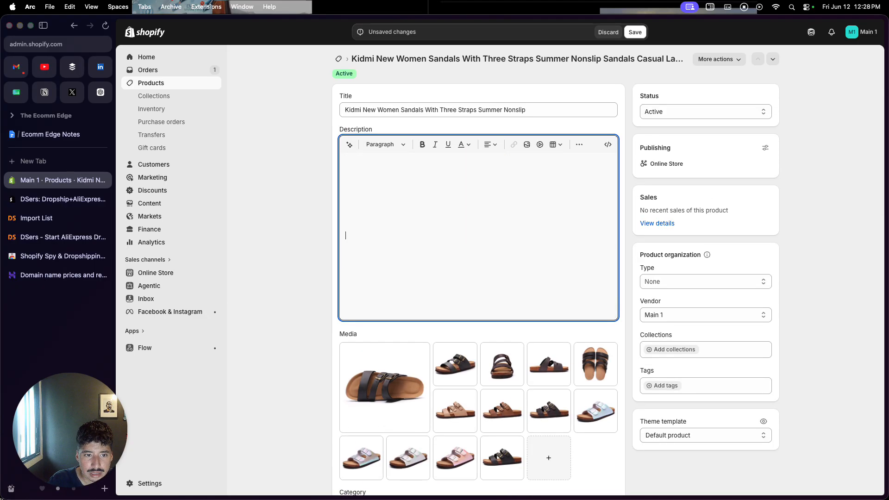
{"action": "key", "text": "BackSpace"}
{"action": "key", "text": "BackSpace"}
{"action": "key", "text": "BackSpace"}
{"action": "key", "text": "BackSpace"}
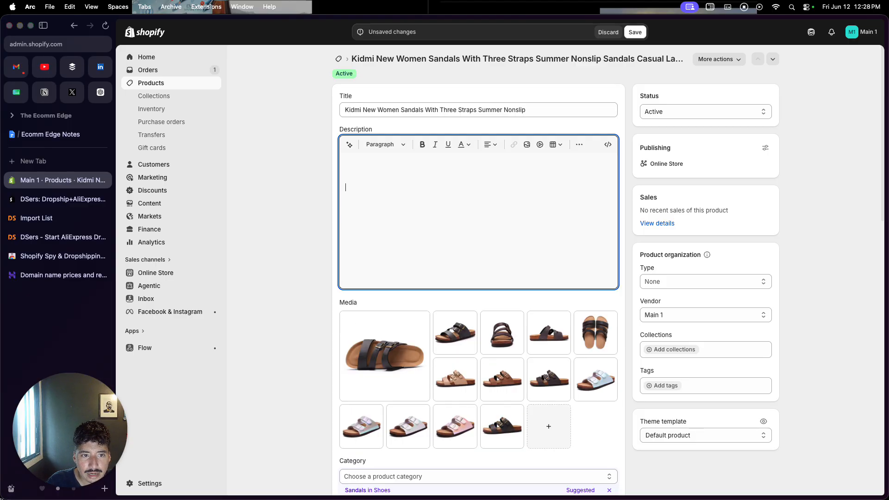
Generate a new product description with the AI text generator, using the copied product title as the prompt
{"action": "left_click", "coordinate": [403, 110]}
{"action": "triple_click", "coordinate": [409, 112]}
{"action": "key", "text": "super+c"}
{"action": "left_click", "coordinate": [349, 144]}
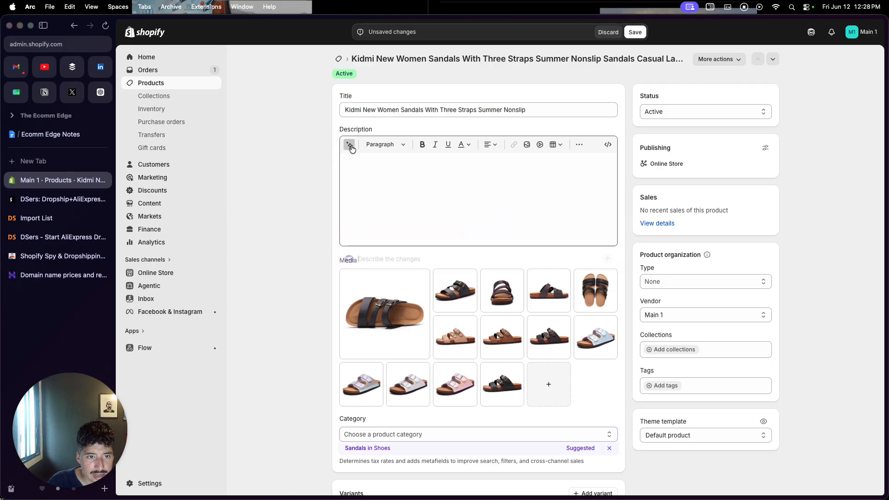
{"action": "key", "text": "super+v"}
{"action": "left_click", "coordinate": [607, 260]}
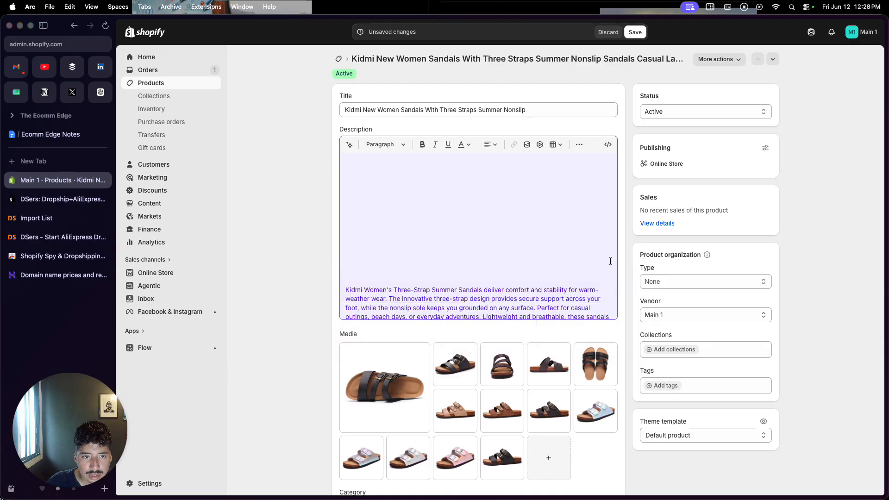
{"action": "left_click", "coordinate": [551, 272]}
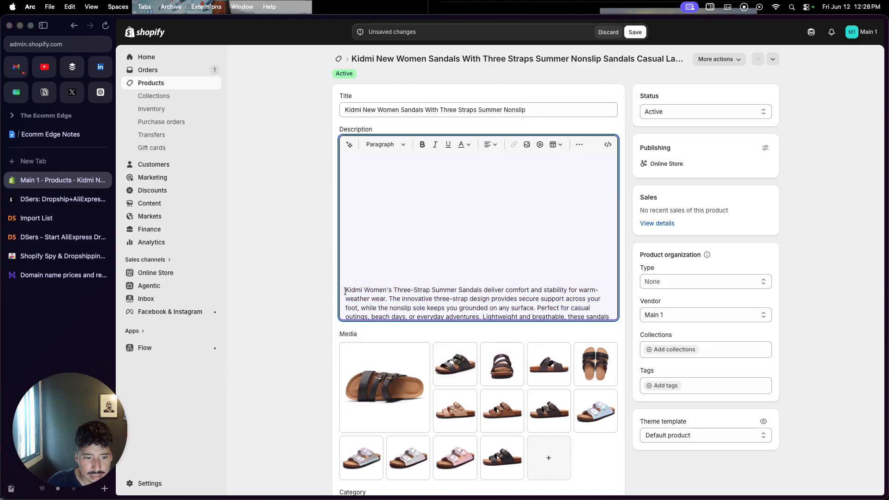
Remove the blank lines above the generated description paragraph
{"action": "key", "text": "BackSpace"}
{"action": "key", "text": "BackSpace"}
{"action": "key", "text": "BackSpace"}
{"action": "key", "text": "BackSpace"}
{"action": "key", "text": "BackSpace"}
{"action": "key", "text": "BackSpace"}
{"action": "key", "text": "BackSpace"}
{"action": "key", "text": "BackSpace"}
{"action": "key", "text": "BackSpace"}
{"action": "key", "text": "BackSpace"}
{"action": "key", "text": "BackSpace"}
{"action": "key", "text": "BackSpace"}
{"action": "key", "text": "BackSpace"}
{"action": "key", "text": "BackSpace"}
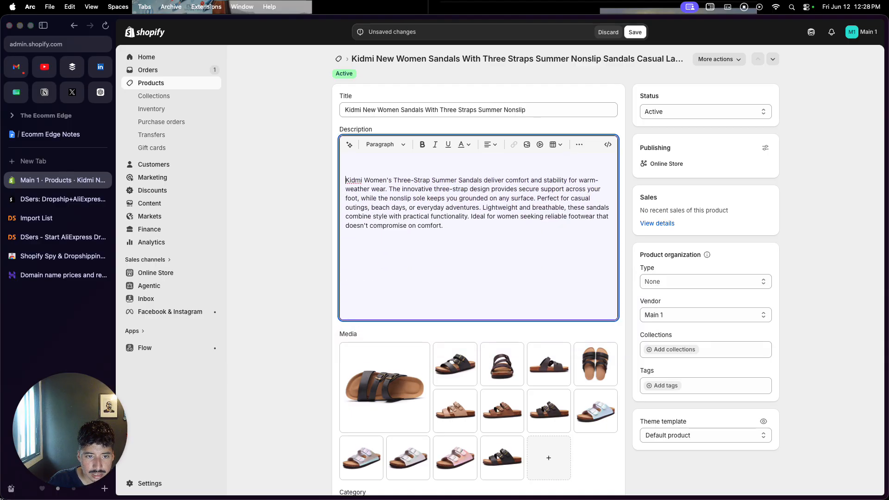
Check the product's sales channel publishing, and review its color, shoe size and shipping variants with their prices
{"action": "left_click", "coordinate": [765, 148]}
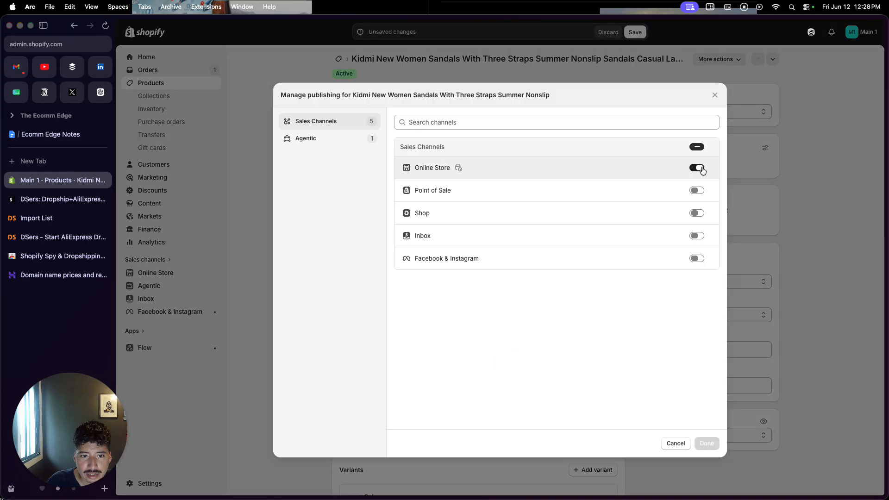
{"action": "left_click", "coordinate": [714, 93]}
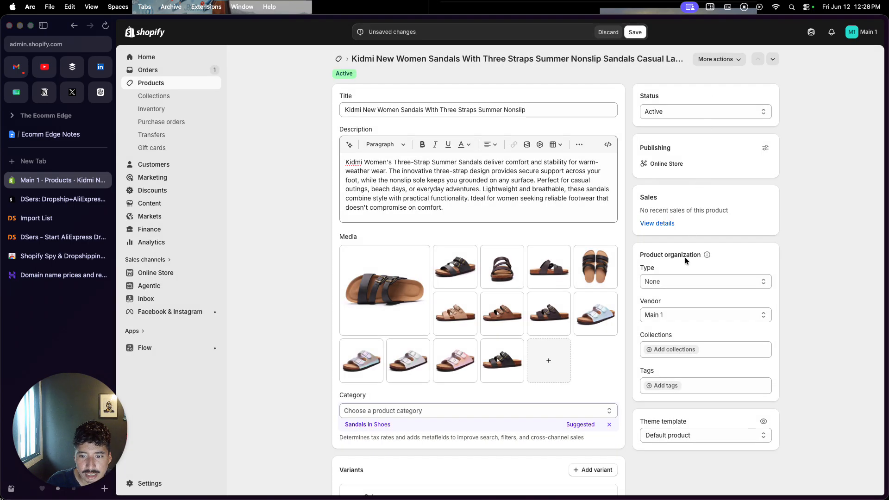
{"action": "scroll", "coordinate": [685, 259], "scroll_direction": "down", "scroll_amount": 2}
{"action": "scroll", "coordinate": [683, 280], "scroll_direction": "down", "scroll_amount": 7}
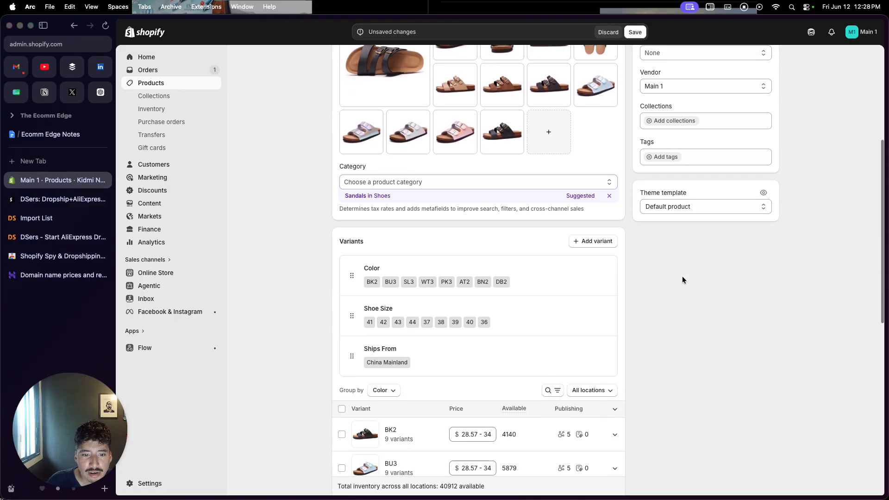
{"action": "scroll", "coordinate": [532, 272], "scroll_direction": "down", "scroll_amount": 2}
{"action": "scroll", "coordinate": [480, 286], "scroll_direction": "down", "scroll_amount": 4}
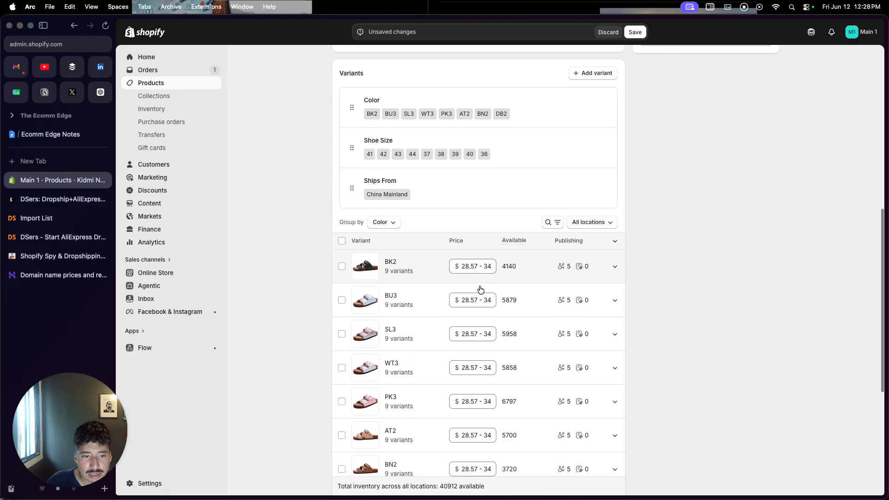
{"action": "scroll", "coordinate": [479, 286], "scroll_direction": "down", "scroll_amount": 4}
{"action": "scroll", "coordinate": [479, 287], "scroll_direction": "up", "scroll_amount": 9}
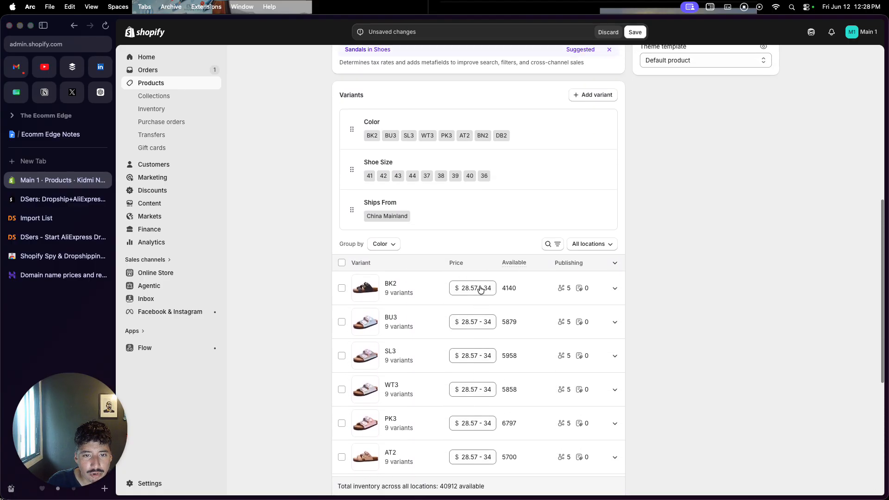
{"action": "scroll", "coordinate": [480, 285], "scroll_direction": "up", "scroll_amount": 3}
{"action": "scroll", "coordinate": [479, 287], "scroll_direction": "down", "scroll_amount": 4}
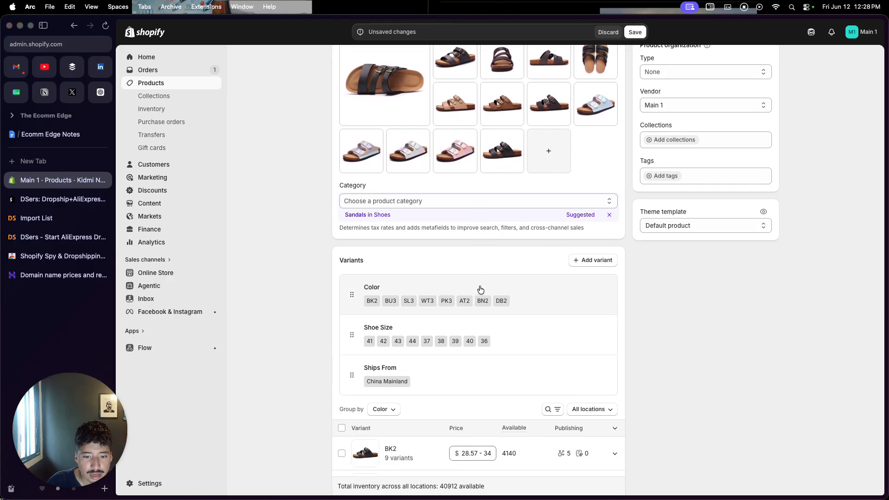
{"action": "scroll", "coordinate": [479, 290], "scroll_direction": "down", "scroll_amount": 4}
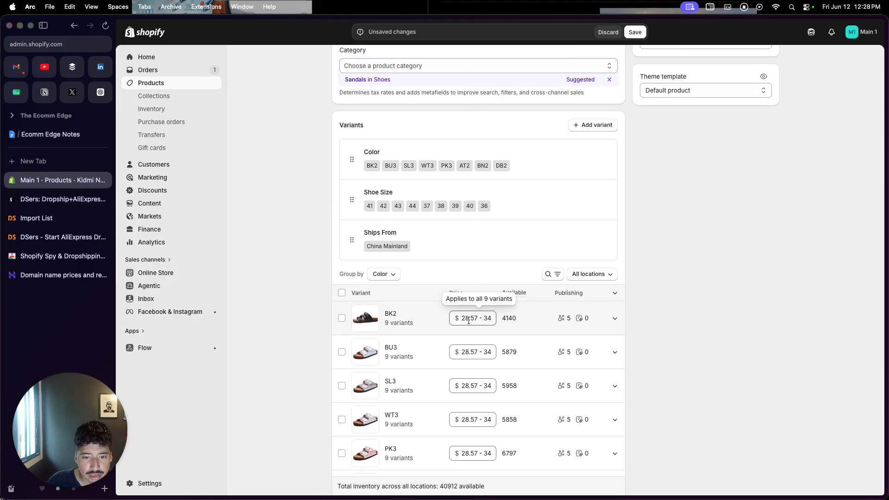
{"action": "scroll", "coordinate": [476, 359], "scroll_direction": "down", "scroll_amount": 1}
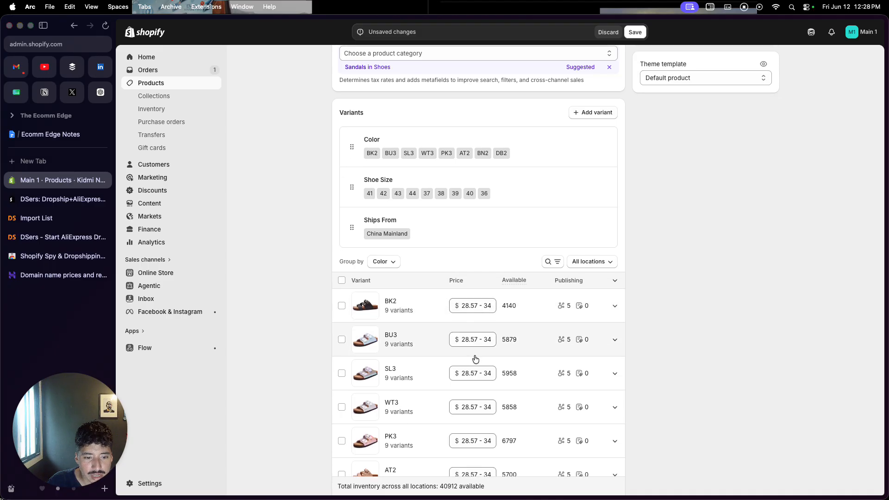
Save the edited sandals product and return to the products list
{"action": "scroll", "coordinate": [476, 360], "scroll_direction": "up", "scroll_amount": 10}
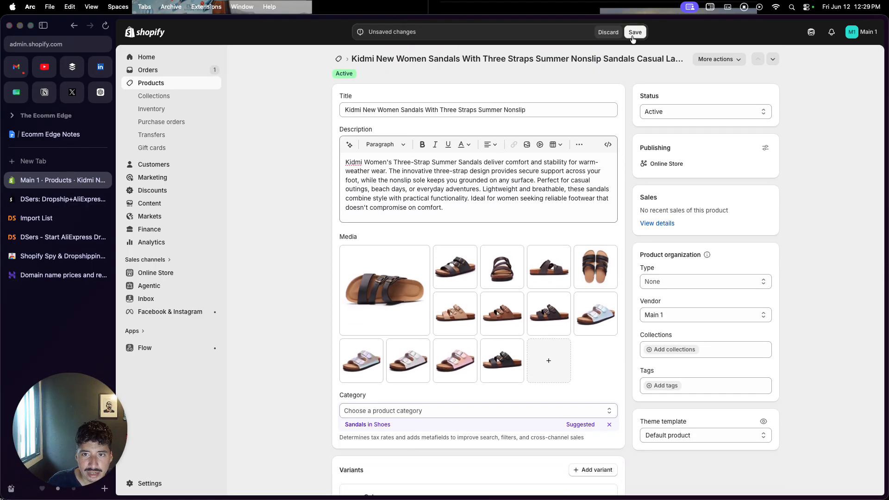
{"action": "left_click", "coordinate": [633, 37]}
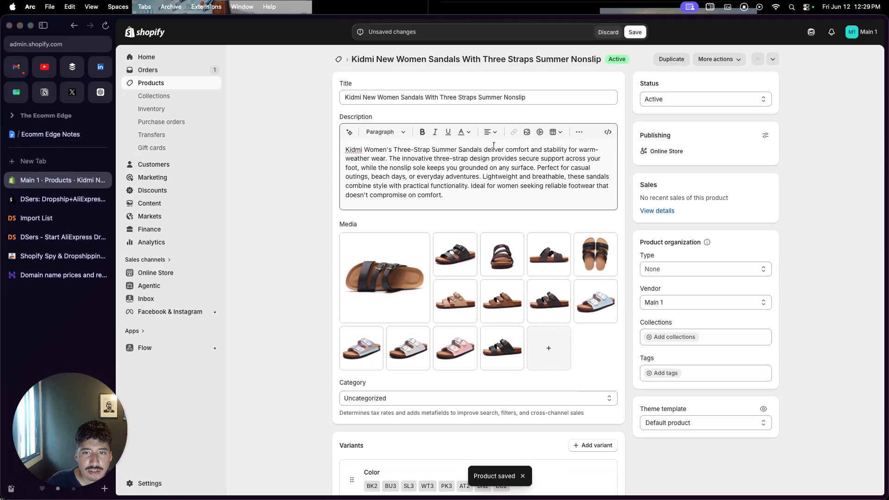
{"action": "left_click", "coordinate": [145, 83]}
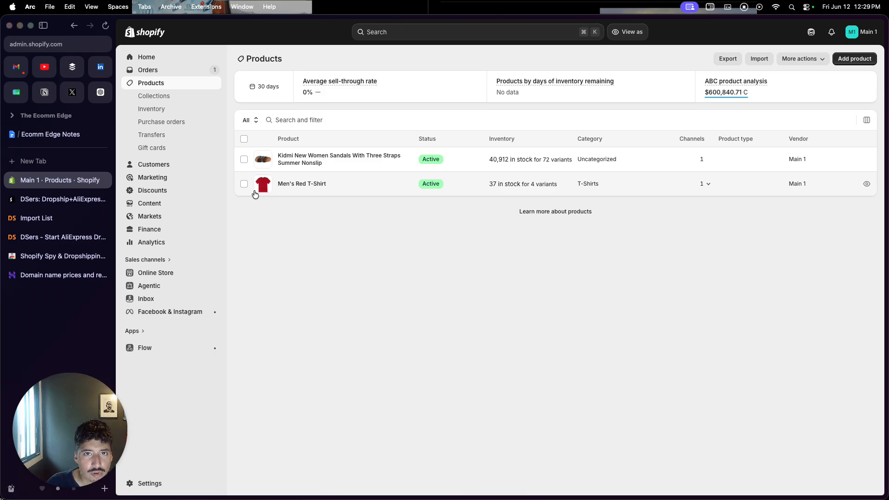
Open the Online Store page and examine the current theme, the AI-generated storefront designs and the free themes
{"action": "left_click", "coordinate": [179, 277]}
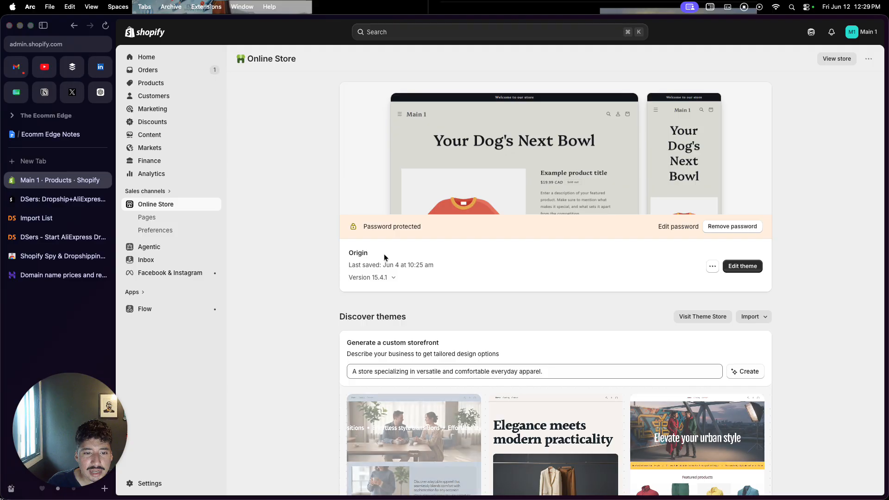
{"action": "left_click_drag", "start_coordinate": [355, 253], "coordinate": [356, 249]}
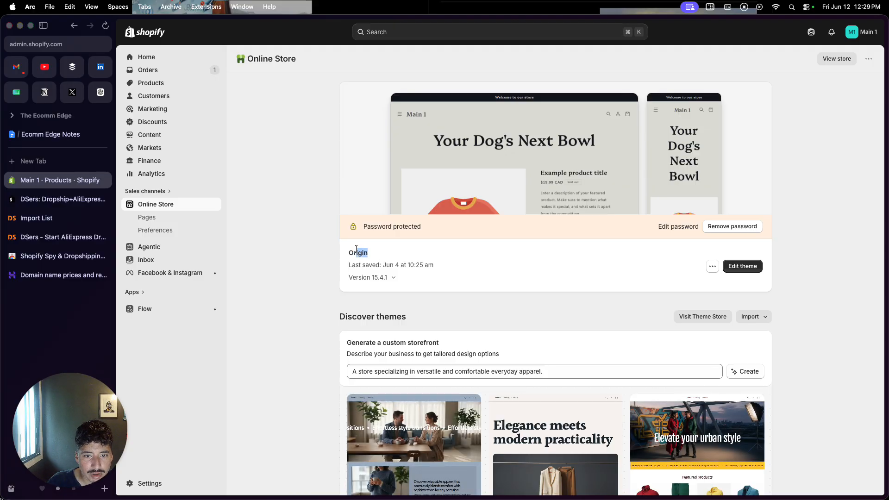
{"action": "double_click", "coordinate": [353, 251]}
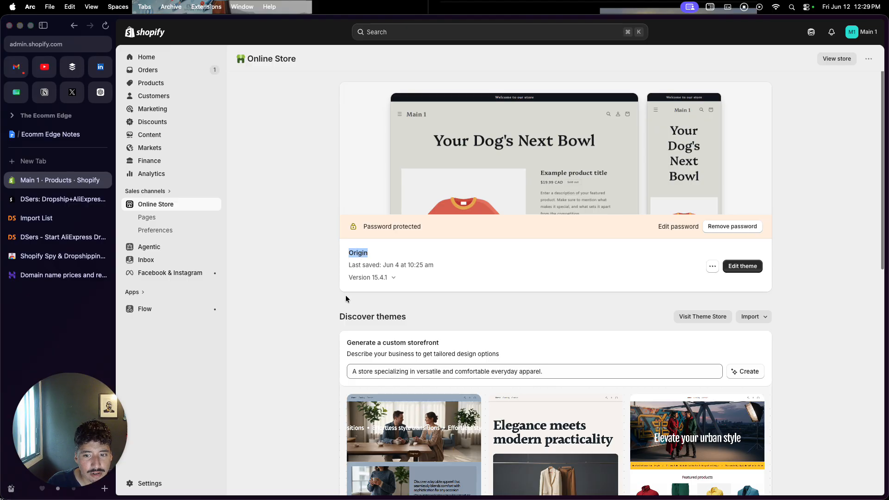
{"action": "scroll", "coordinate": [346, 299], "scroll_direction": "down", "scroll_amount": 5}
{"action": "scroll", "coordinate": [347, 298], "scroll_direction": "down", "scroll_amount": 2}
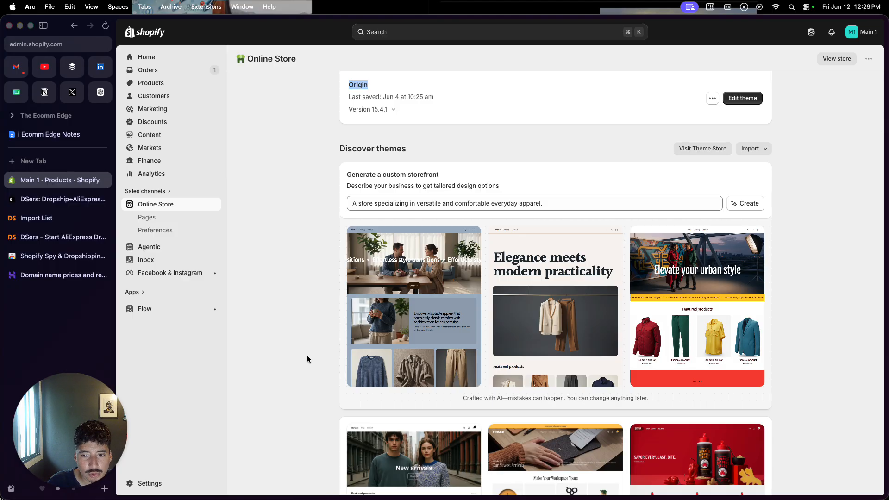
{"action": "scroll", "coordinate": [307, 356], "scroll_direction": "down", "scroll_amount": 2}
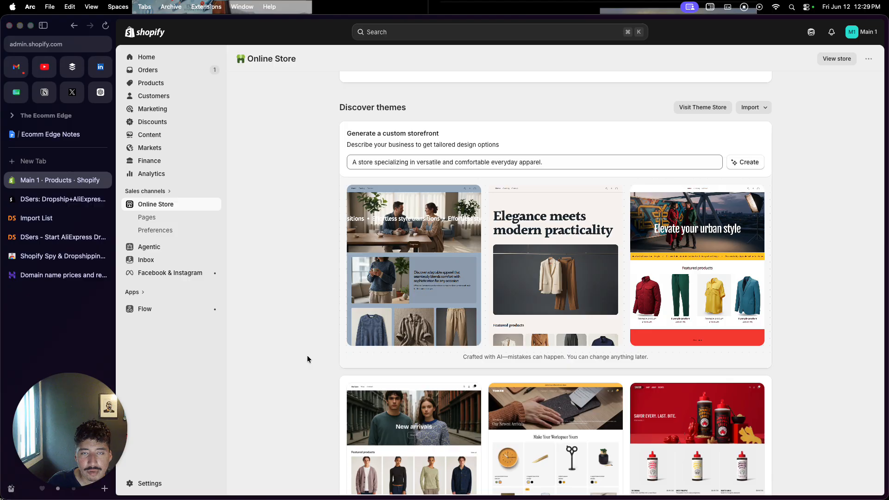
{"action": "mouse_move", "coordinate": [366, 341]}
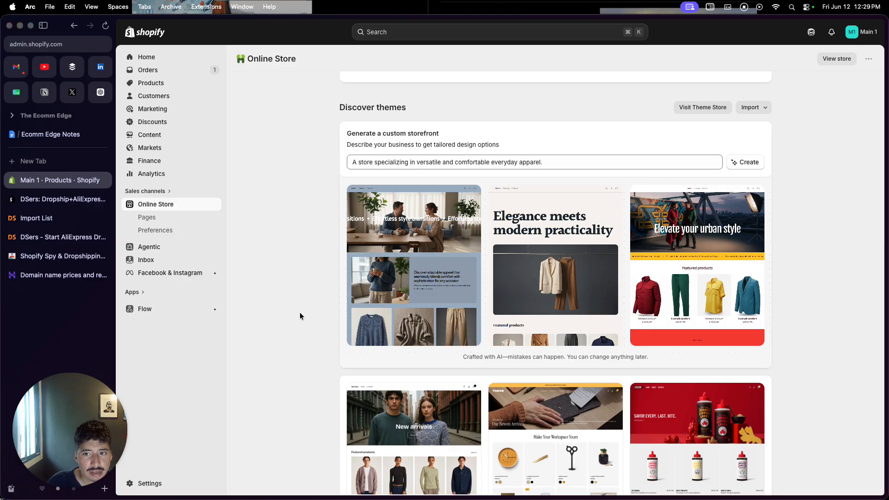
{"action": "mouse_move", "coordinate": [479, 240]}
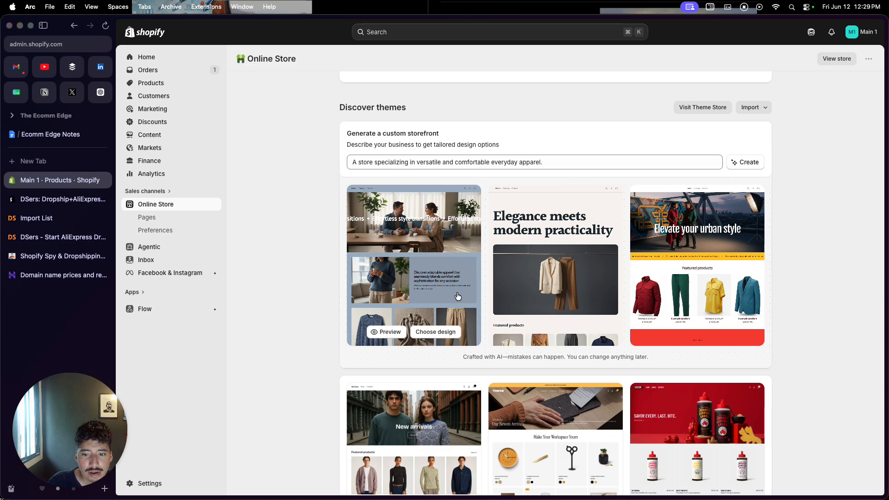
{"action": "scroll", "coordinate": [458, 297], "scroll_direction": "down", "scroll_amount": 5}
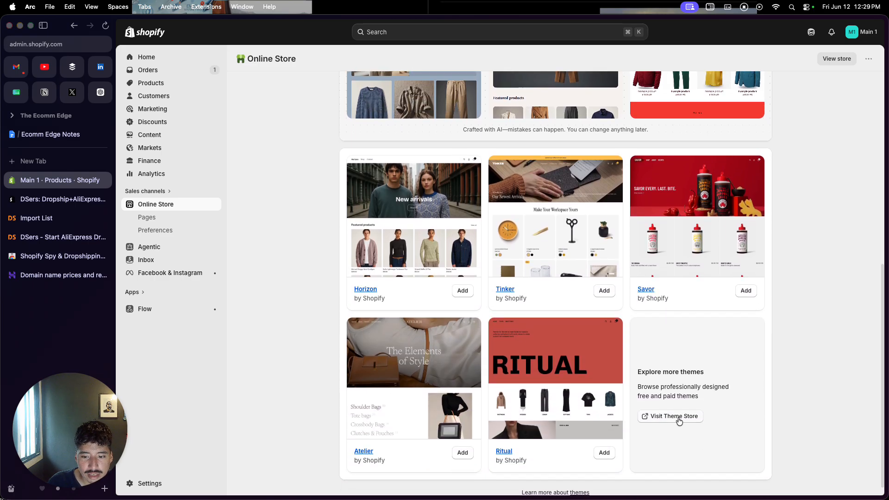
Open the Shopify Theme Store, filter the themes to Free and browse through the free designs
{"action": "left_click", "coordinate": [675, 417]}
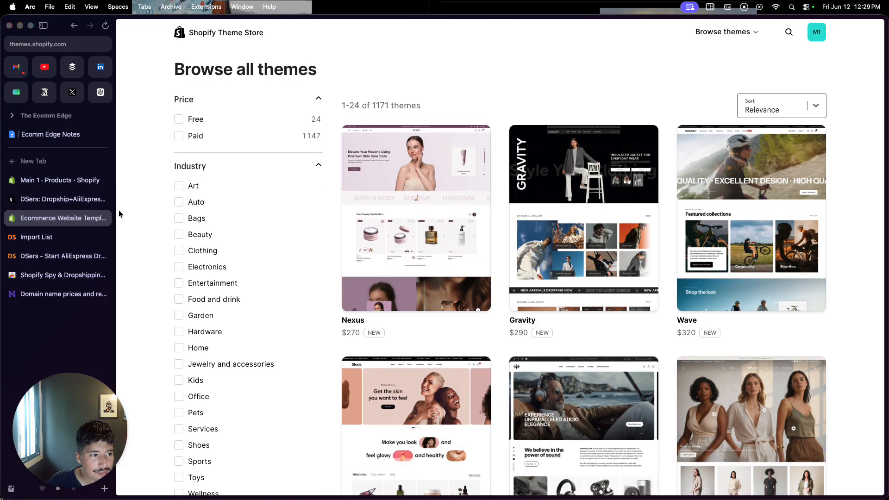
{"action": "left_click", "coordinate": [179, 120]}
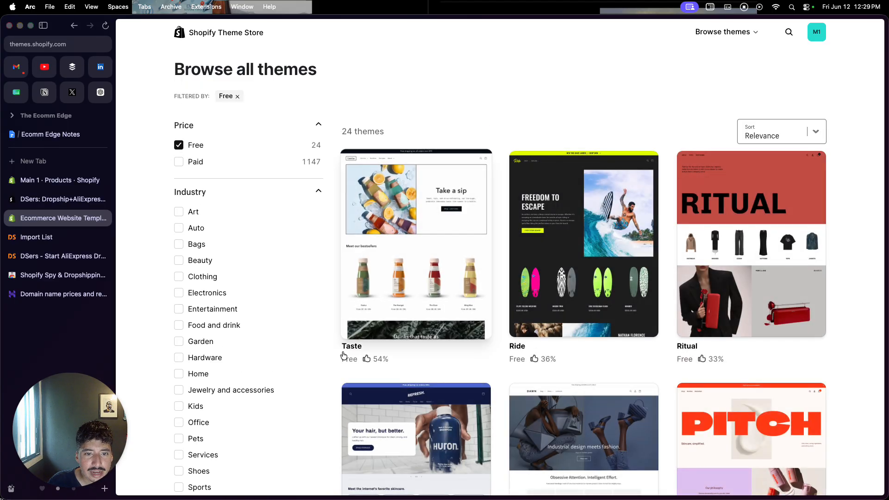
{"action": "scroll", "coordinate": [343, 355], "scroll_direction": "down", "scroll_amount": 1}
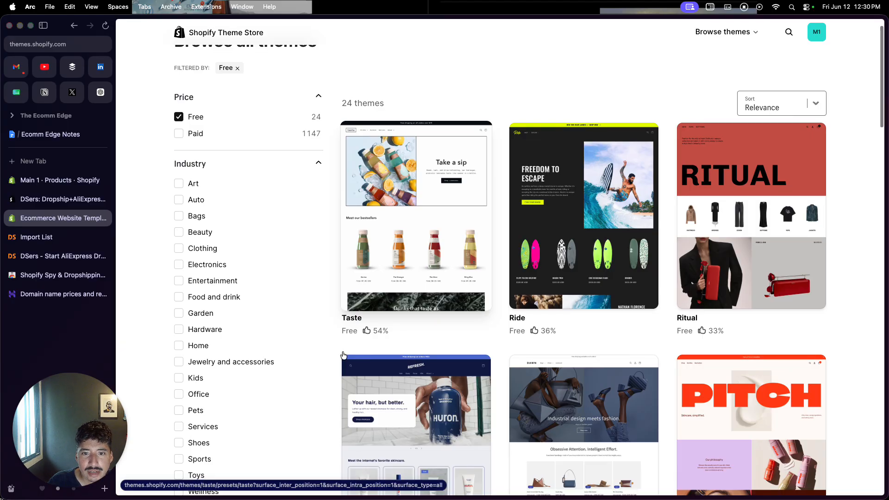
{"action": "scroll", "coordinate": [343, 355], "scroll_direction": "down", "scroll_amount": 5}
{"action": "scroll", "coordinate": [343, 356], "scroll_direction": "down", "scroll_amount": 3}
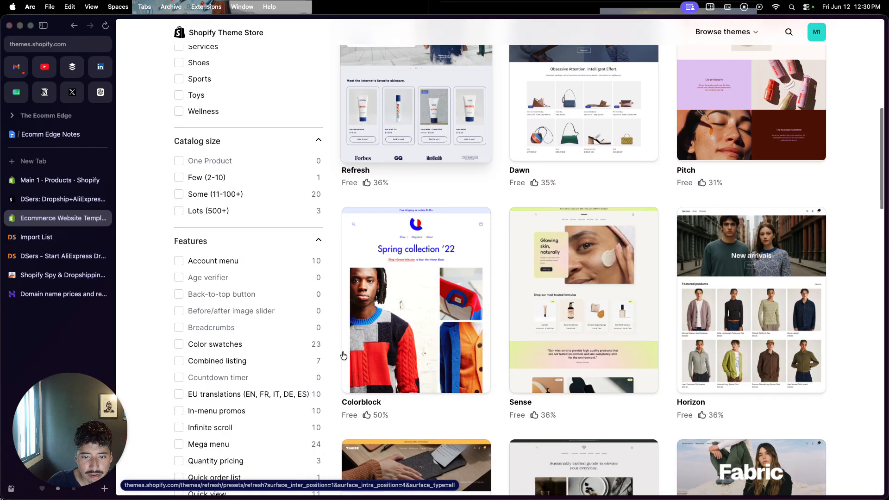
{"action": "scroll", "coordinate": [343, 356], "scroll_direction": "down", "scroll_amount": 4}
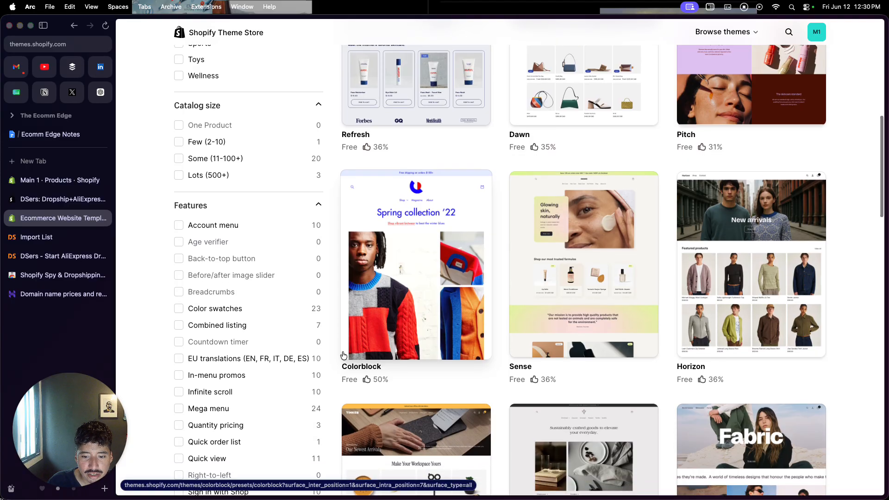
{"action": "scroll", "coordinate": [343, 355], "scroll_direction": "down", "scroll_amount": 5}
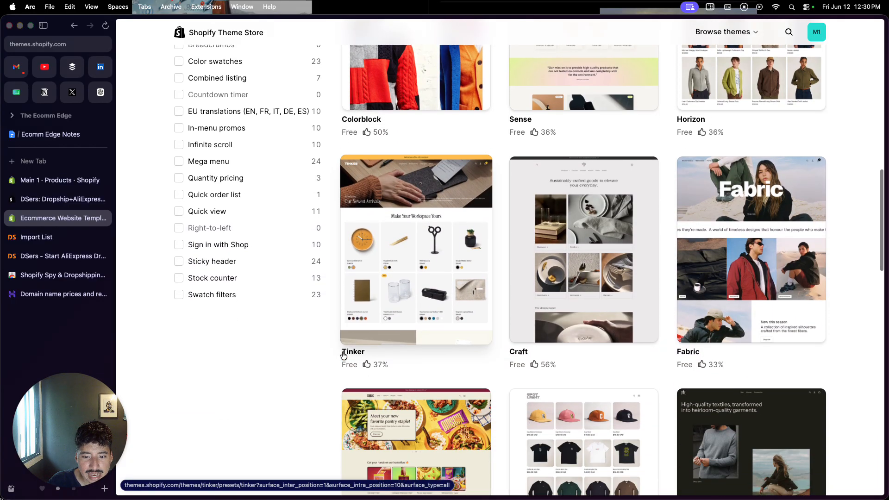
{"action": "scroll", "coordinate": [344, 355], "scroll_direction": "down", "scroll_amount": 2}
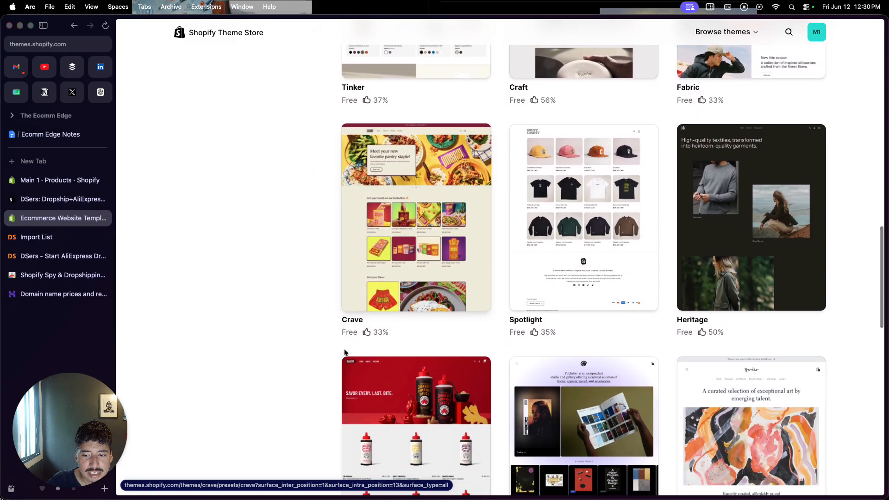
Open the free Spotlight theme's demo store and examine its home page from the product grid to the footer
{"action": "left_click", "coordinate": [604, 238]}
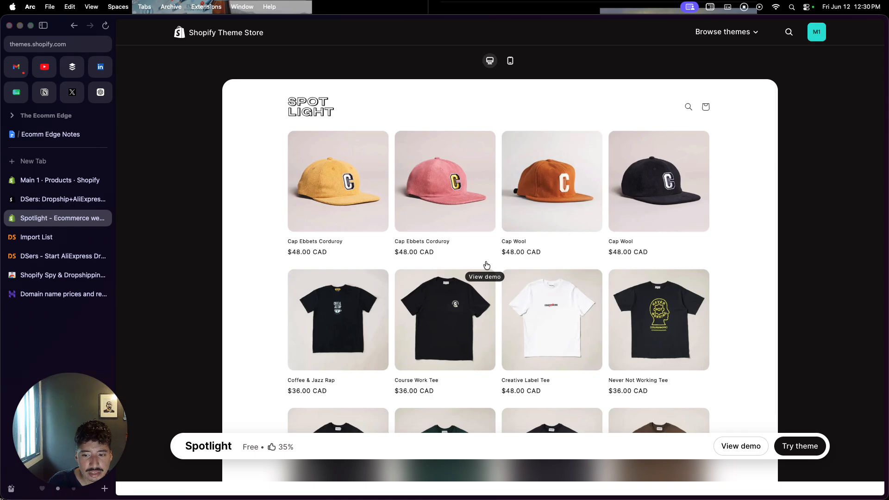
{"action": "left_click", "coordinate": [741, 446]}
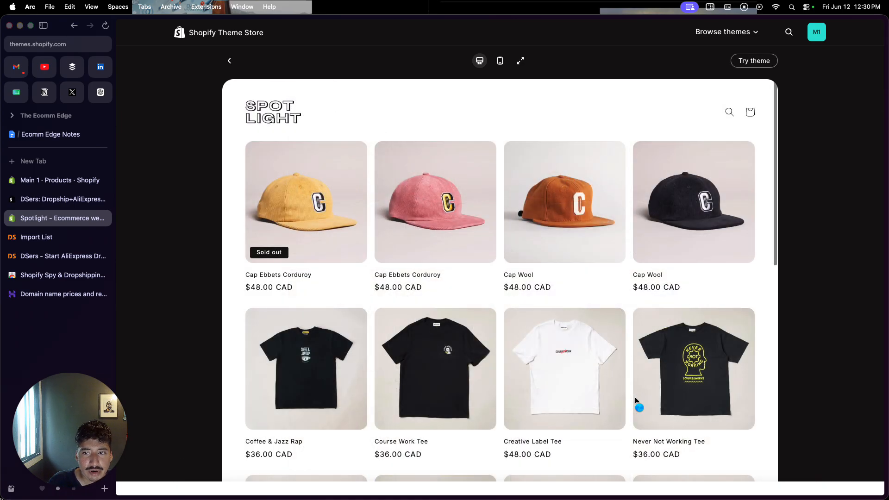
{"action": "scroll", "coordinate": [636, 400], "scroll_direction": "down", "scroll_amount": 5}
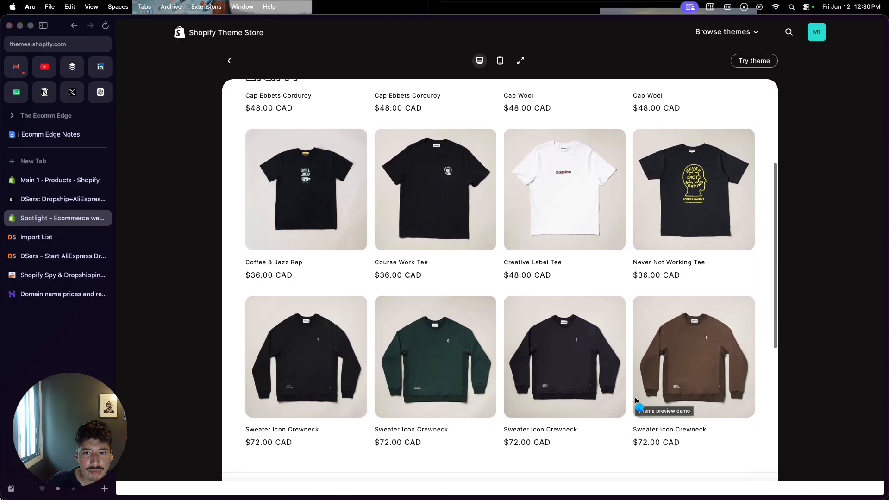
{"action": "scroll", "coordinate": [635, 399], "scroll_direction": "down", "scroll_amount": 8}
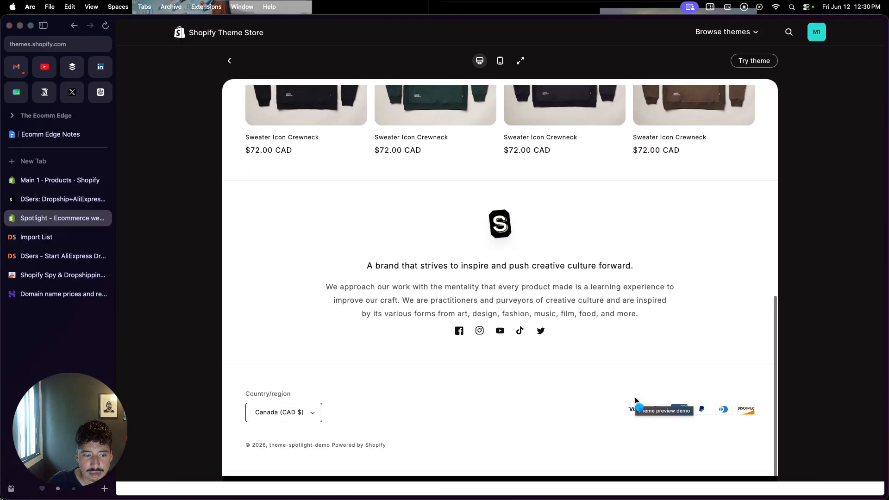
{"action": "scroll", "coordinate": [635, 400], "scroll_direction": "up", "scroll_amount": 15}
Open the orange Cap Wool product in the Spotlight demo and examine its product page layout
{"action": "left_click", "coordinate": [567, 223]}
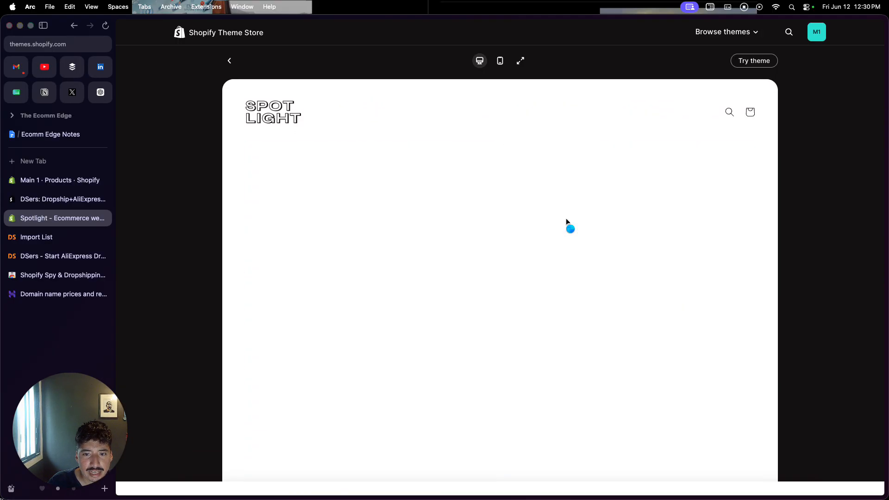
{"action": "scroll", "coordinate": [514, 313], "scroll_direction": "down", "scroll_amount": 5}
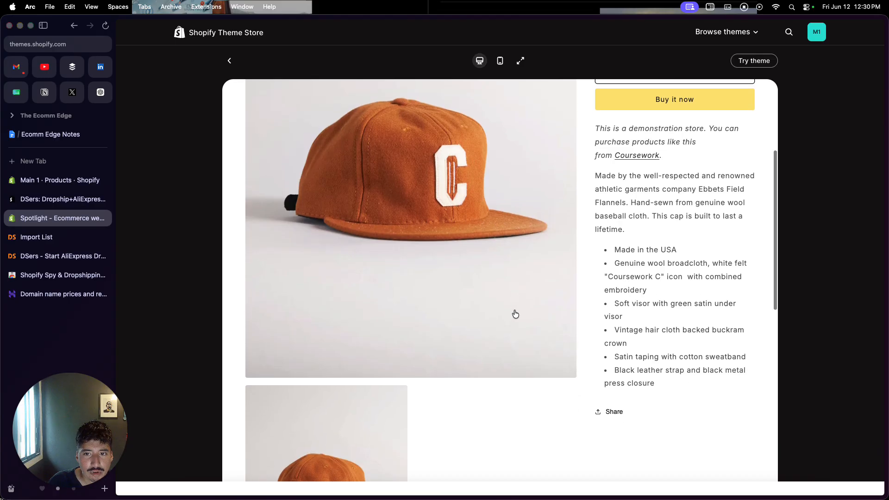
{"action": "scroll", "coordinate": [515, 313], "scroll_direction": "down", "scroll_amount": 10}
{"action": "scroll", "coordinate": [515, 312], "scroll_direction": "up", "scroll_amount": 7}
{"action": "scroll", "coordinate": [514, 314], "scroll_direction": "up", "scroll_amount": 8}
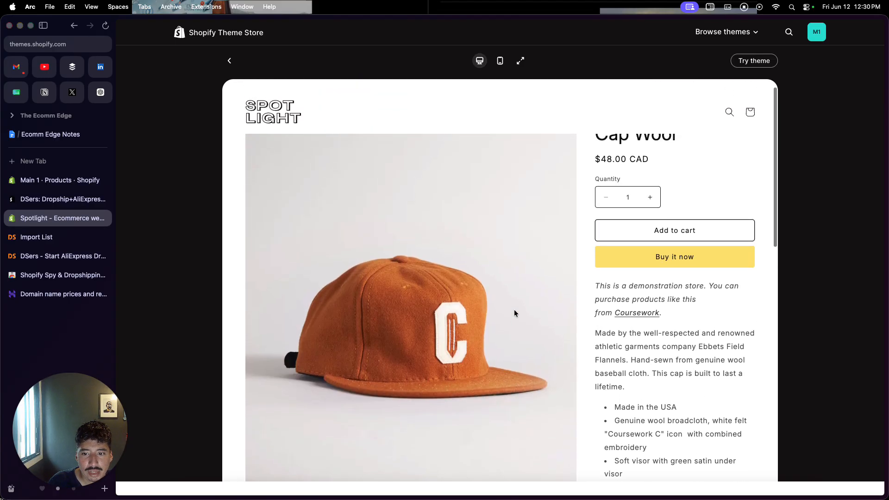
{"action": "scroll", "coordinate": [514, 314], "scroll_direction": "up", "scroll_amount": 1}
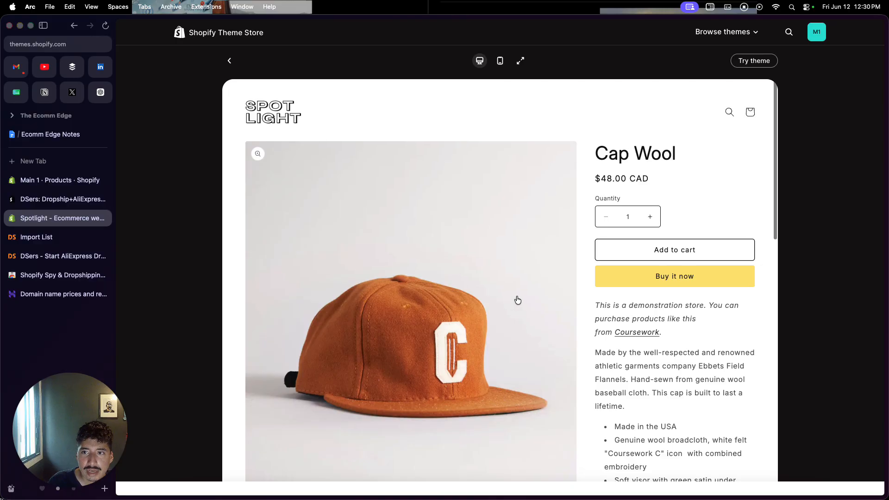
Add the Spotlight theme to the store's themes and close the DSers app listing and Import List pages
{"action": "left_click", "coordinate": [752, 61]}
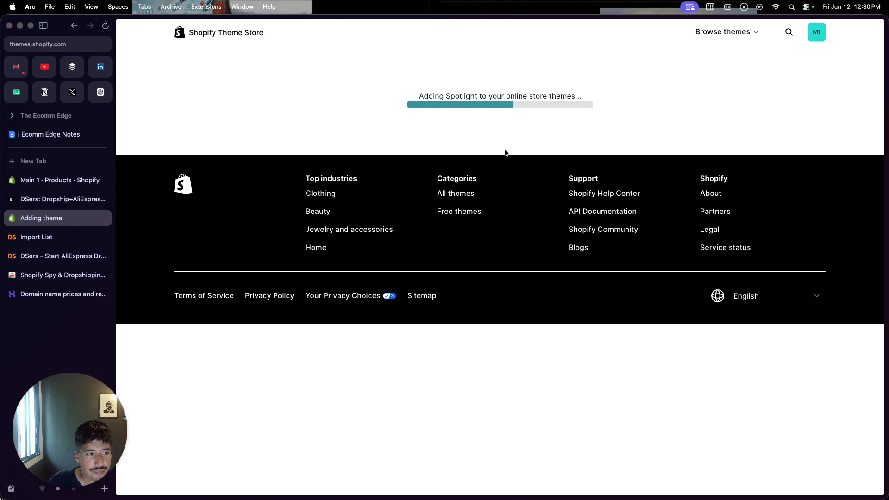
{"action": "left_click", "coordinate": [104, 199]}
{"action": "left_click", "coordinate": [104, 218]}
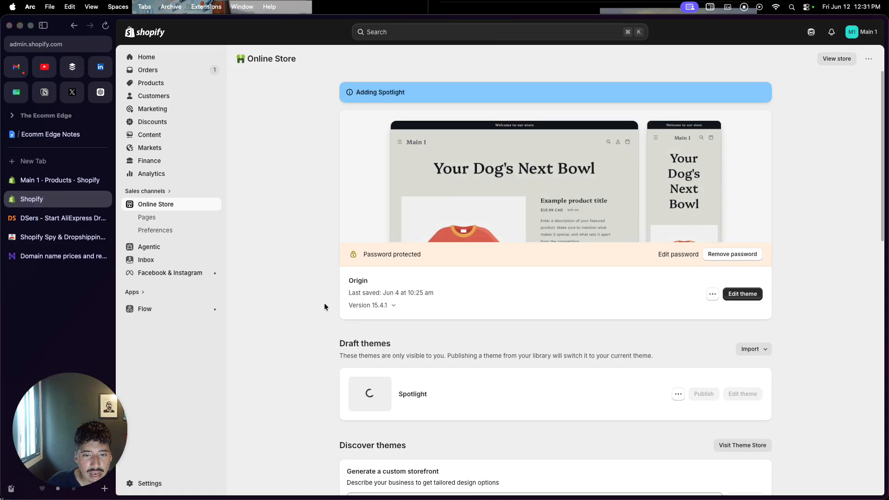
Publish the Spotlight draft theme as the store's current theme
{"action": "scroll", "coordinate": [324, 305], "scroll_direction": "down", "scroll_amount": 2}
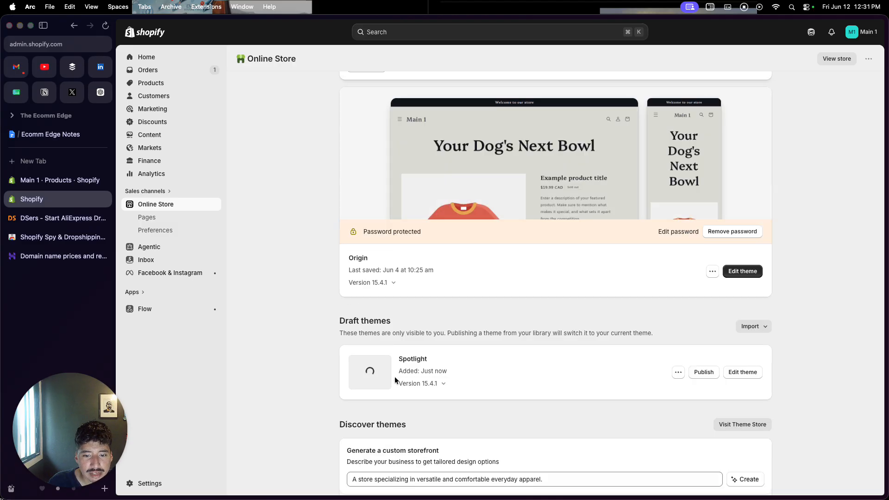
{"action": "scroll", "coordinate": [396, 382], "scroll_direction": "down", "scroll_amount": 2}
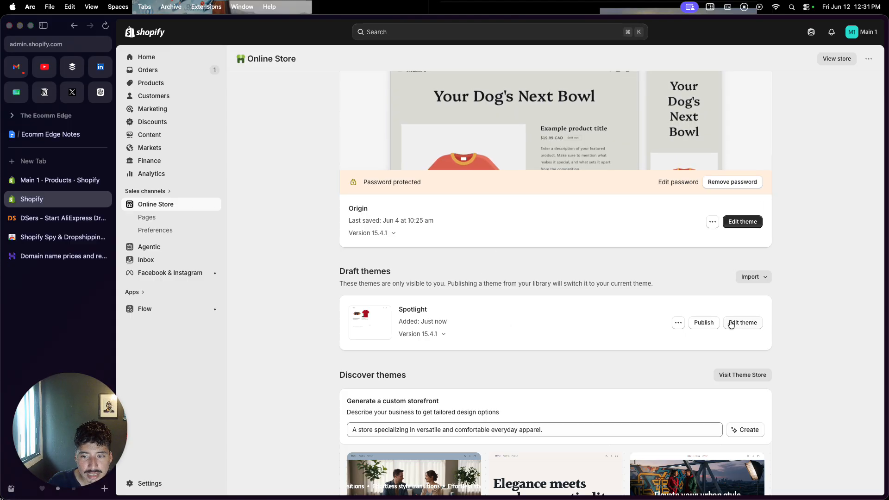
{"action": "left_click", "coordinate": [708, 324]}
{"action": "left_click", "coordinate": [613, 339]}
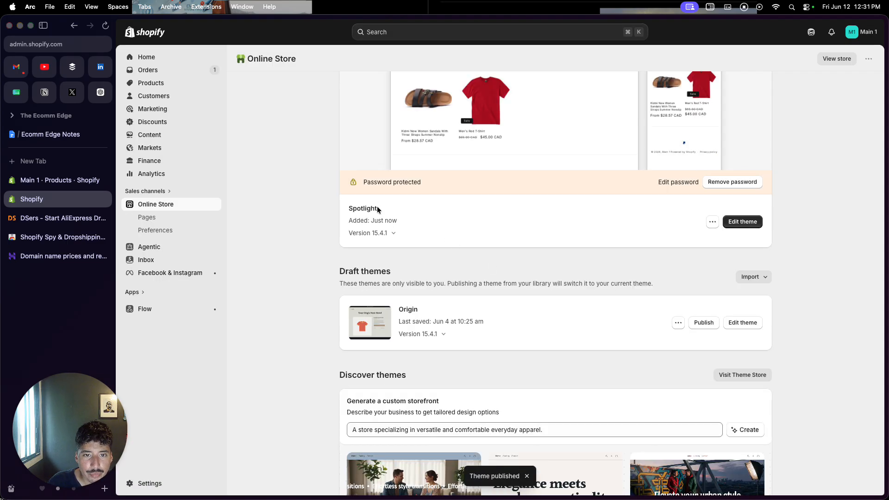
Open the Spotlight theme for editing and set the header's menu to Main menu with the Drawer menu type
{"action": "scroll", "coordinate": [375, 216], "scroll_direction": "up", "scroll_amount": 2}
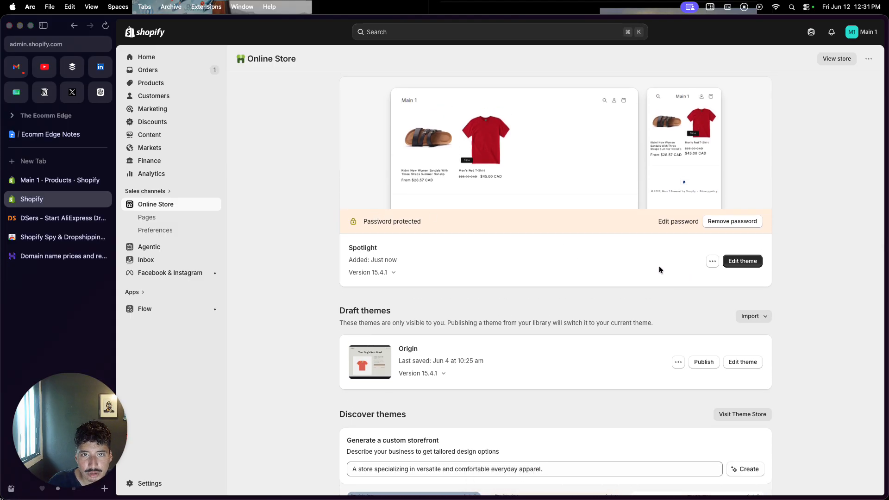
{"action": "left_click", "coordinate": [739, 262]}
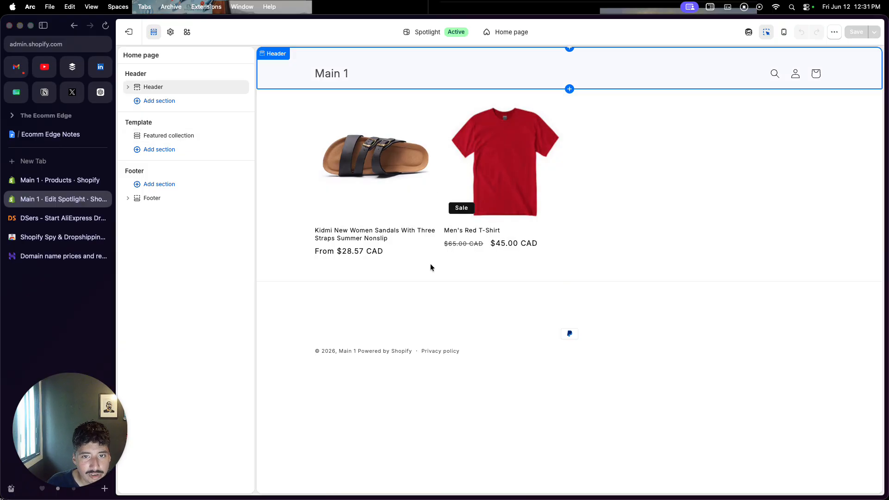
{"action": "left_click", "coordinate": [546, 70]}
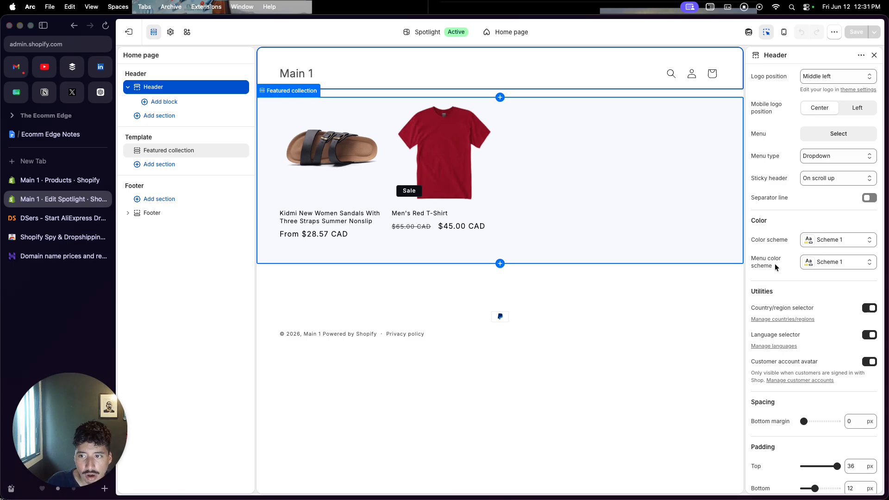
{"action": "left_click", "coordinate": [824, 141]}
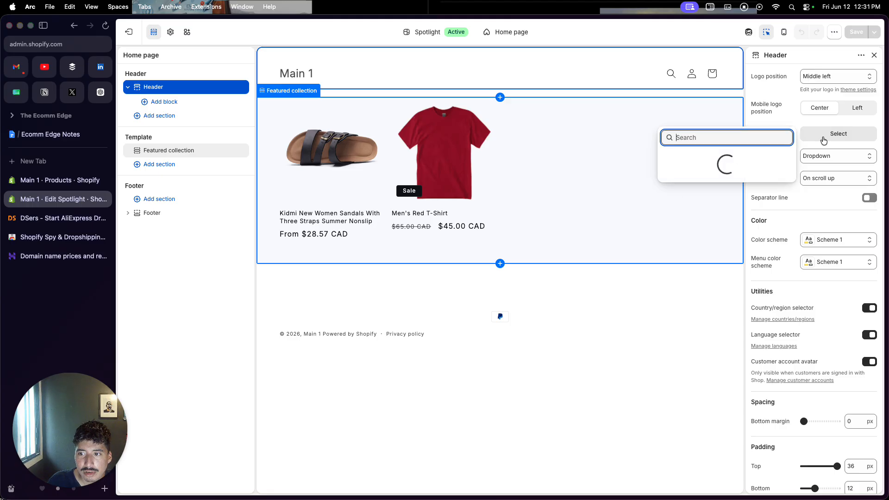
{"action": "left_click", "coordinate": [700, 209]}
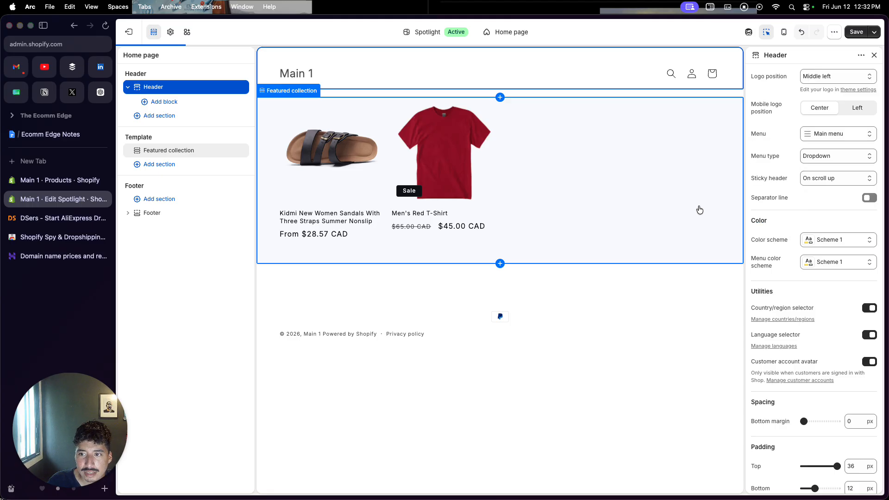
{"action": "left_click", "coordinate": [823, 157]}
{"action": "left_click", "coordinate": [822, 177]}
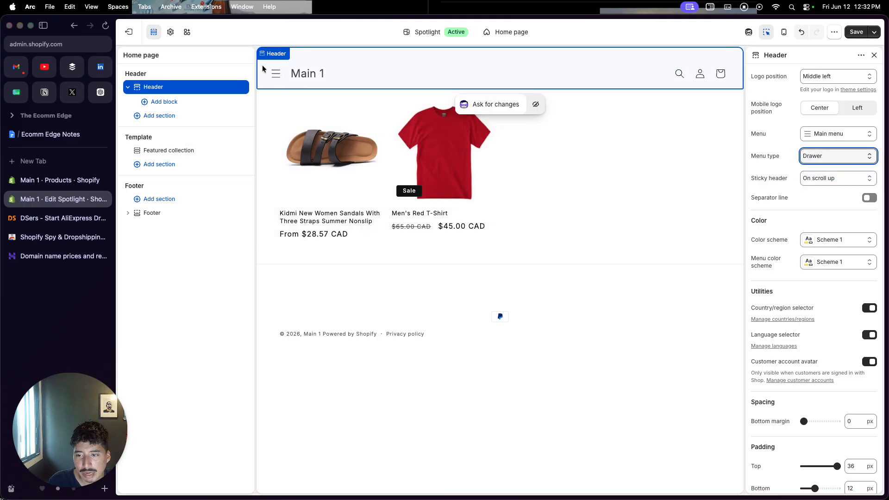
{"action": "scroll", "coordinate": [814, 230], "scroll_direction": "down", "scroll_amount": 1}
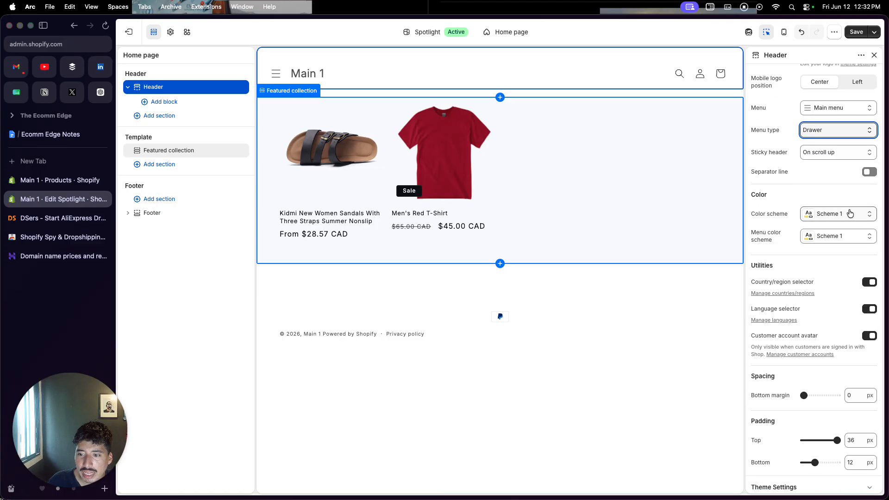
{"action": "scroll", "coordinate": [850, 214], "scroll_direction": "down", "scroll_amount": 1}
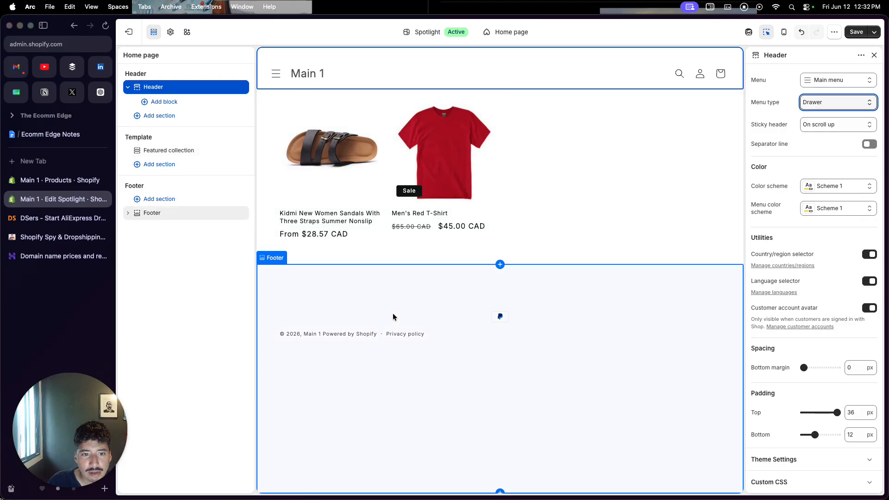
Open the Men's Red T-Shirt product page in the theme editor and review its layout down to the footer
{"action": "left_click", "coordinate": [438, 164]}
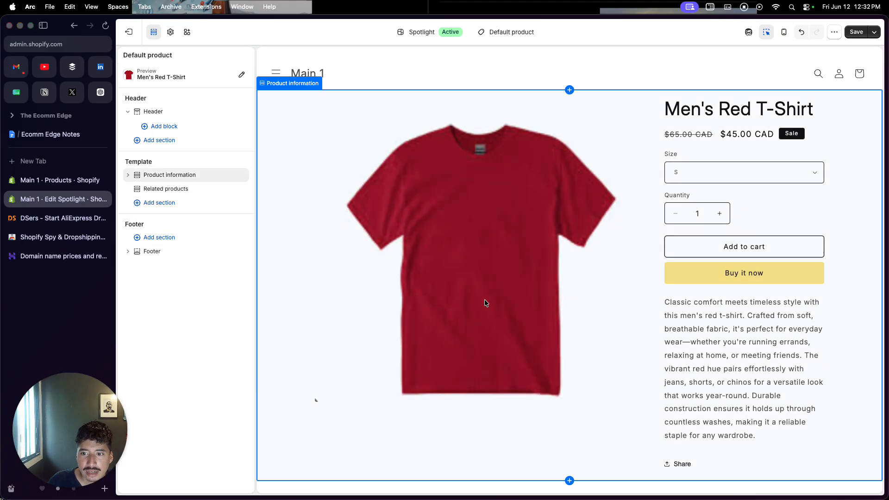
{"action": "scroll", "coordinate": [486, 302], "scroll_direction": "down", "scroll_amount": 3}
{"action": "scroll", "coordinate": [485, 300], "scroll_direction": "up", "scroll_amount": 3}
{"action": "scroll", "coordinate": [485, 300], "scroll_direction": "down", "scroll_amount": 2}
{"action": "scroll", "coordinate": [485, 300], "scroll_direction": "up", "scroll_amount": 1}
{"action": "scroll", "coordinate": [485, 300], "scroll_direction": "down", "scroll_amount": 4}
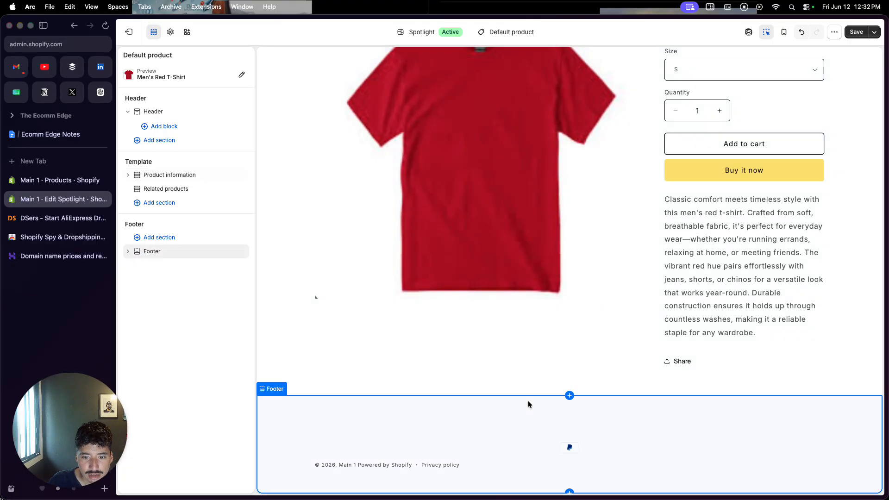
Add an Email signup section directly below the product information on the default product template
{"action": "left_click", "coordinate": [569, 377]}
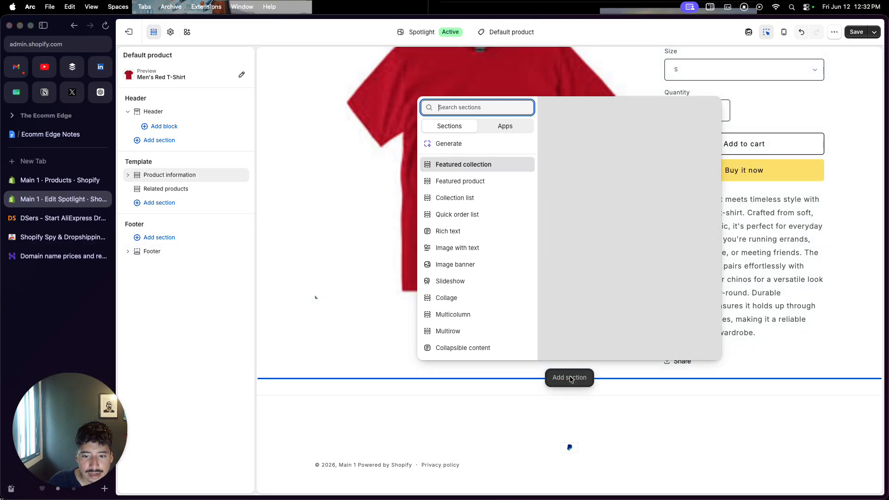
{"action": "scroll", "coordinate": [456, 313], "scroll_direction": "down", "scroll_amount": 1}
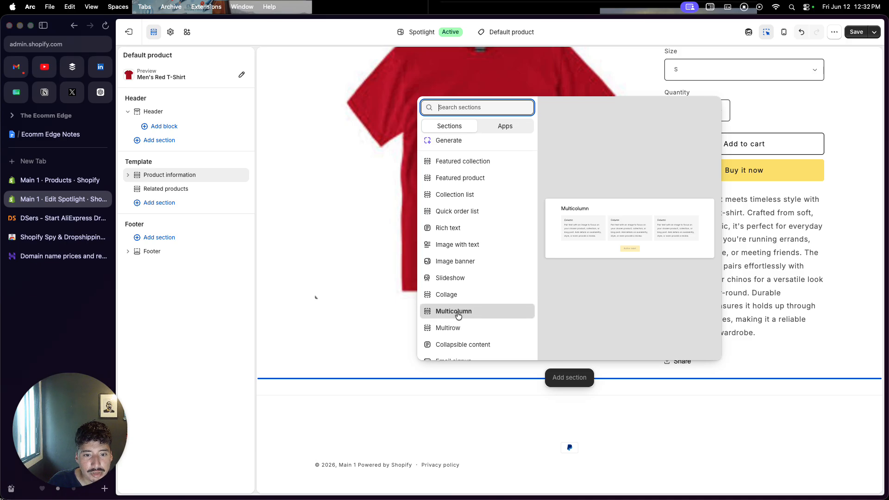
{"action": "scroll", "coordinate": [458, 315], "scroll_direction": "down", "scroll_amount": 5}
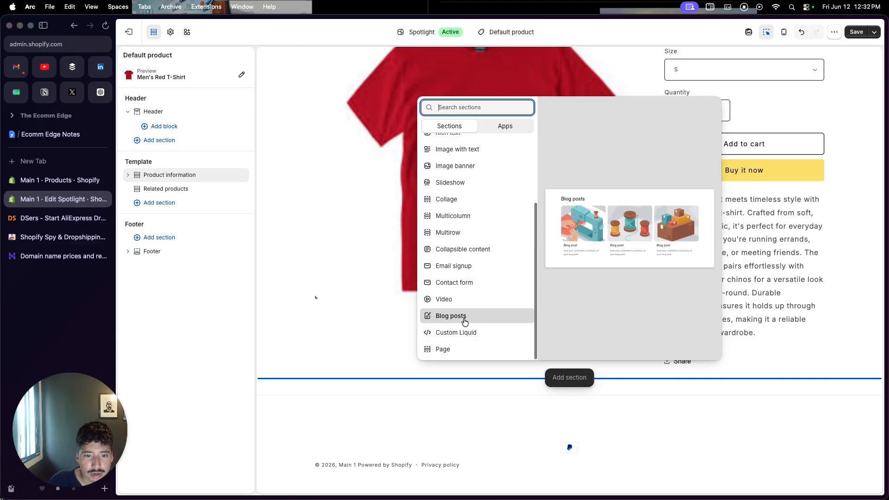
{"action": "left_click", "coordinate": [469, 272]}
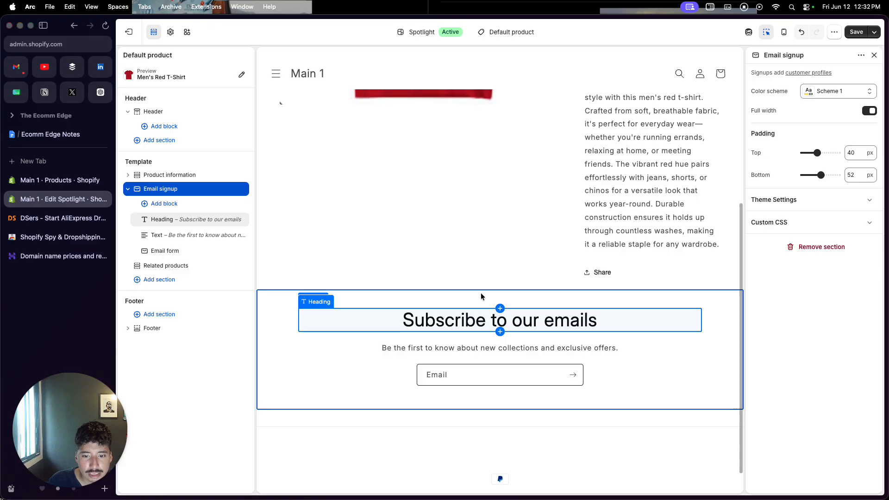
{"action": "scroll", "coordinate": [481, 293], "scroll_direction": "up", "scroll_amount": 3}
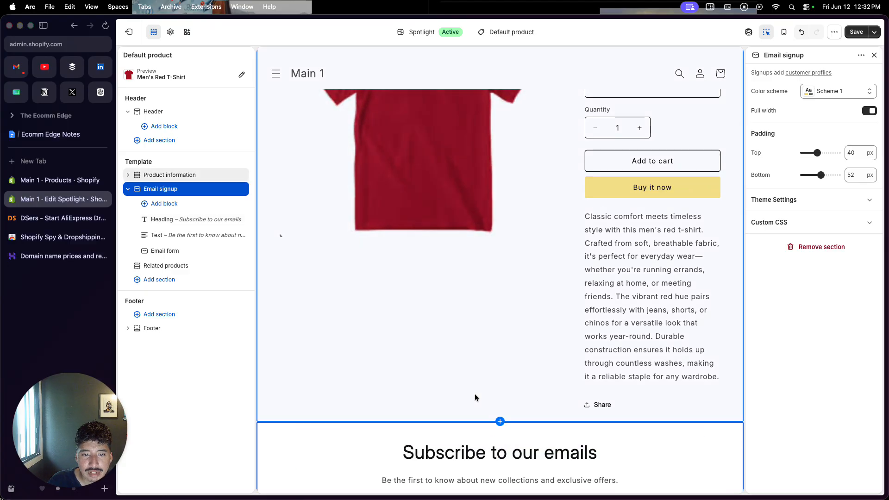
Go to the Home page through the store preview's drawer menu and open the Kidmi women's sandals product page
{"action": "scroll", "coordinate": [475, 397], "scroll_direction": "up", "scroll_amount": 3}
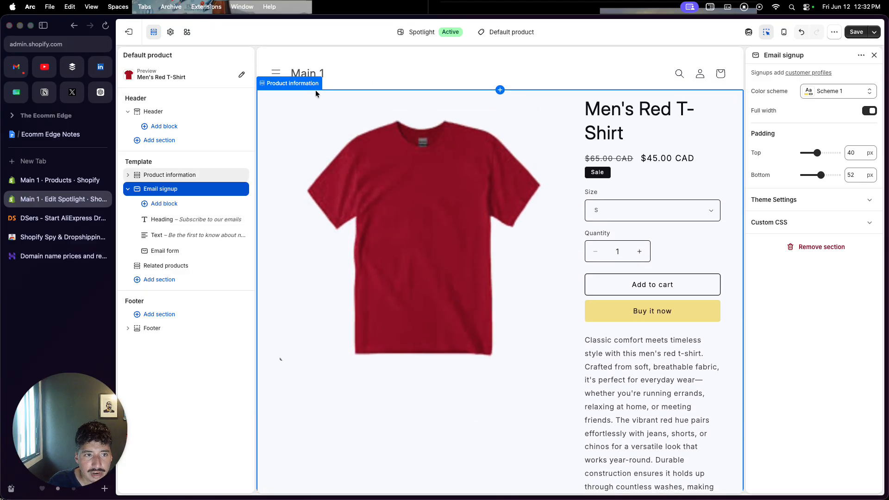
{"action": "left_click", "coordinate": [275, 74]}
{"action": "left_click", "coordinate": [275, 74]}
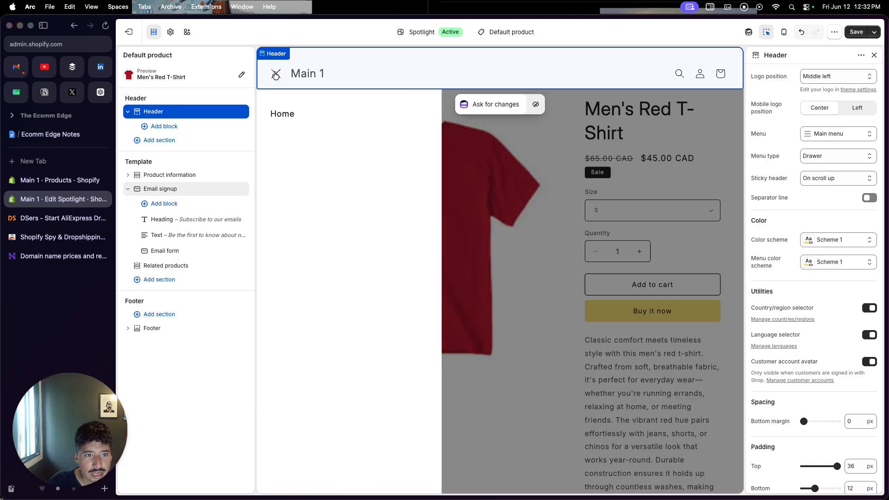
{"action": "left_click", "coordinate": [281, 114]}
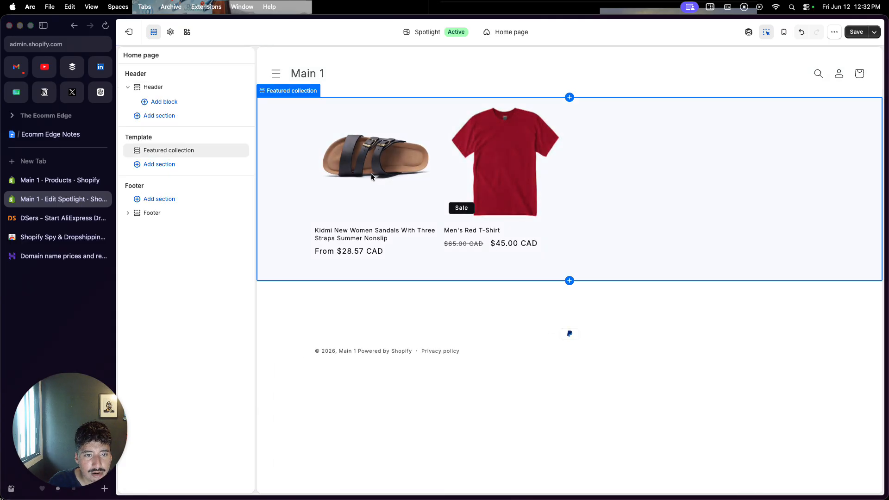
{"action": "left_click", "coordinate": [370, 171]}
{"action": "left_click", "coordinate": [369, 165]}
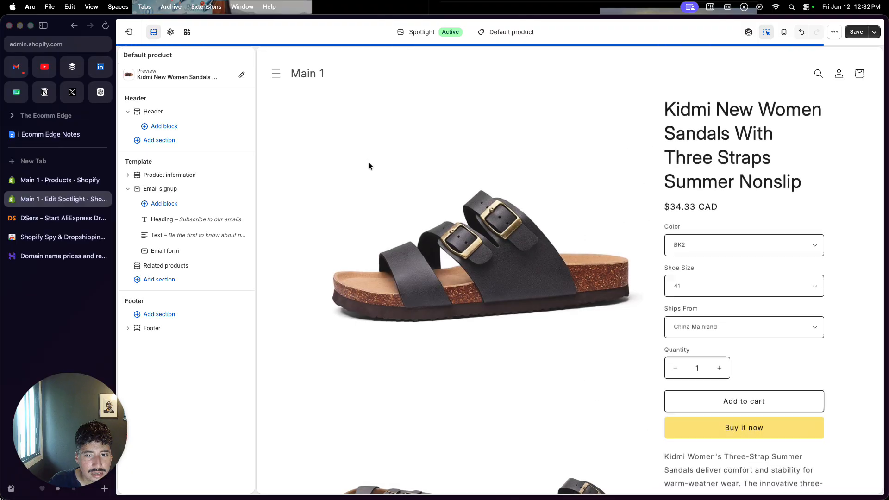
Review the sandals product page's images, variant picker, description and Email signup section down to the footer
{"action": "scroll", "coordinate": [419, 285], "scroll_direction": "down", "scroll_amount": 10}
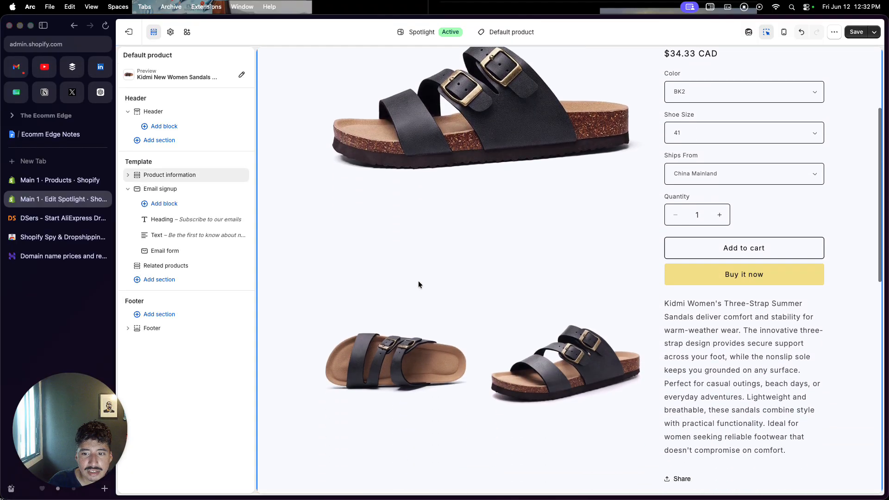
{"action": "scroll", "coordinate": [418, 285], "scroll_direction": "down", "scroll_amount": 3}
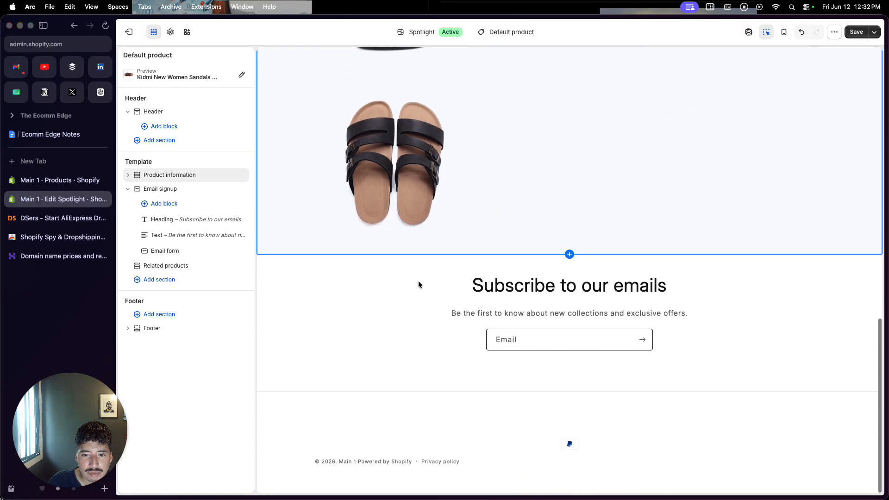
{"action": "scroll", "coordinate": [418, 285], "scroll_direction": "up", "scroll_amount": 15}
{"action": "scroll", "coordinate": [418, 284], "scroll_direction": "down", "scroll_amount": 3}
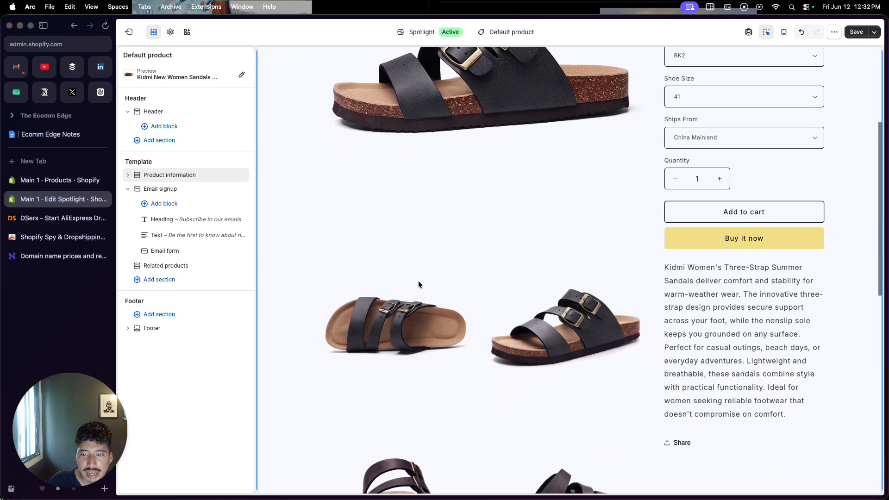
{"action": "scroll", "coordinate": [418, 285], "scroll_direction": "up", "scroll_amount": 2}
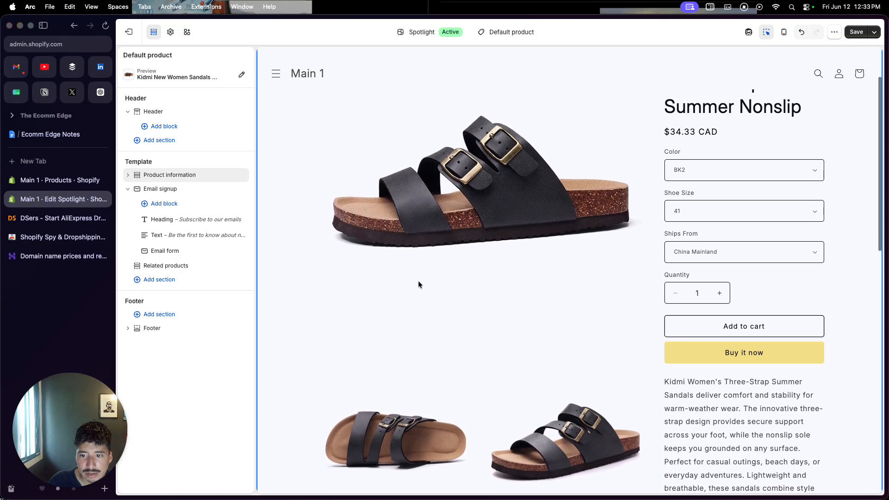
{"action": "left_click", "coordinate": [714, 245]}
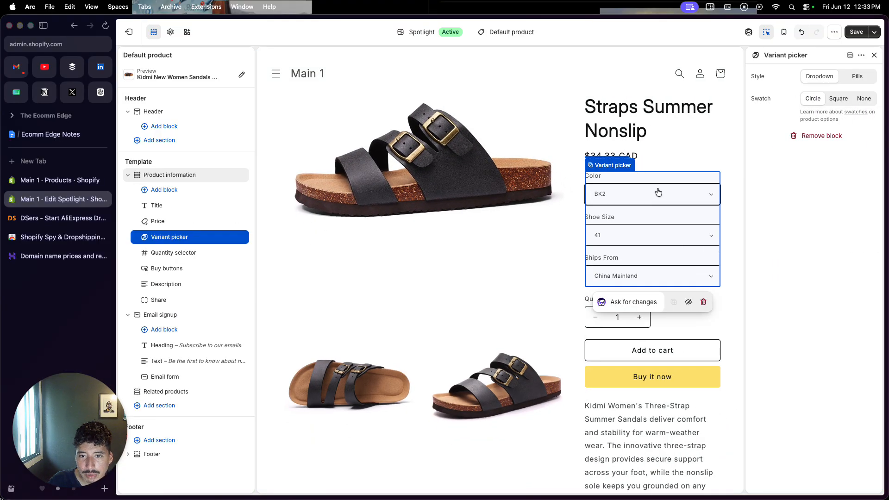
{"action": "scroll", "coordinate": [558, 338], "scroll_direction": "down", "scroll_amount": 6}
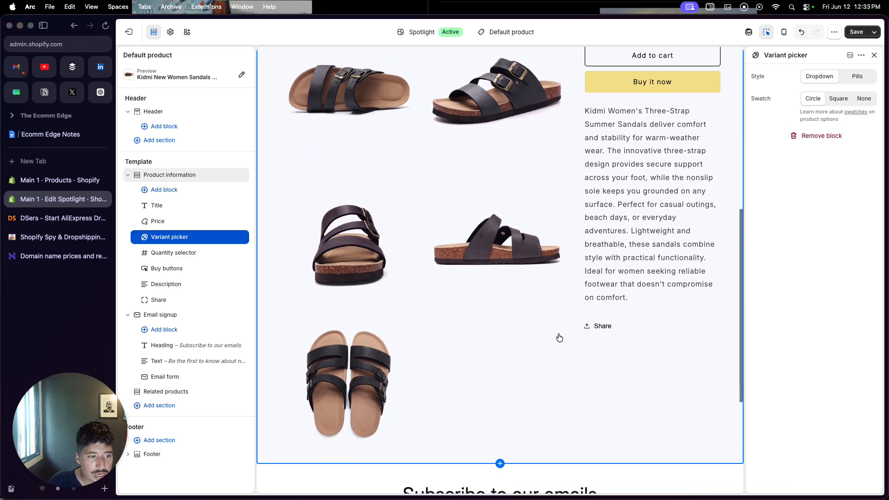
{"action": "scroll", "coordinate": [559, 337], "scroll_direction": "up", "scroll_amount": 1}
{"action": "scroll", "coordinate": [559, 337], "scroll_direction": "up", "scroll_amount": 4}
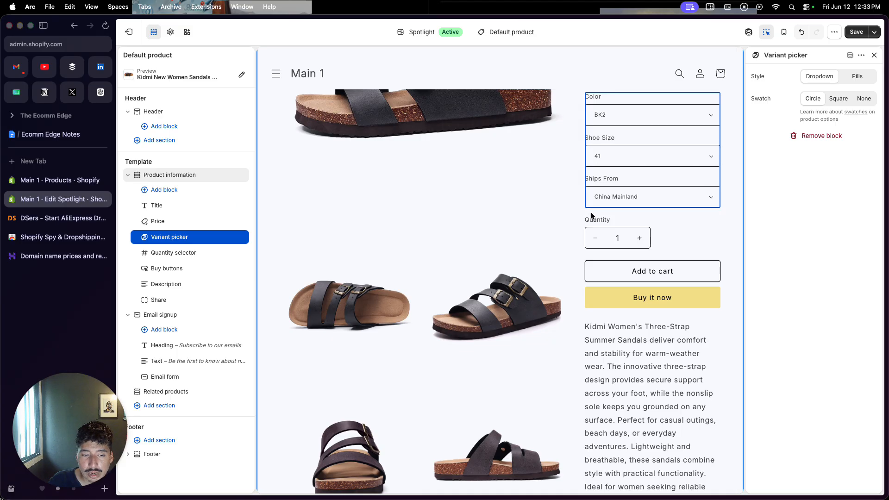
{"action": "scroll", "coordinate": [510, 360], "scroll_direction": "up", "scroll_amount": 3}
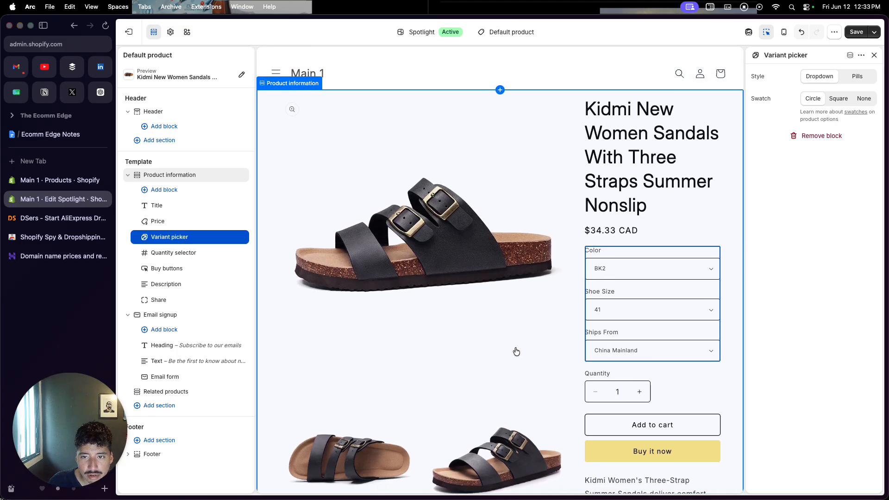
Save the Spotlight theme edits, then leave the theme editor for the online store's Pages list
{"action": "left_click", "coordinate": [857, 32]}
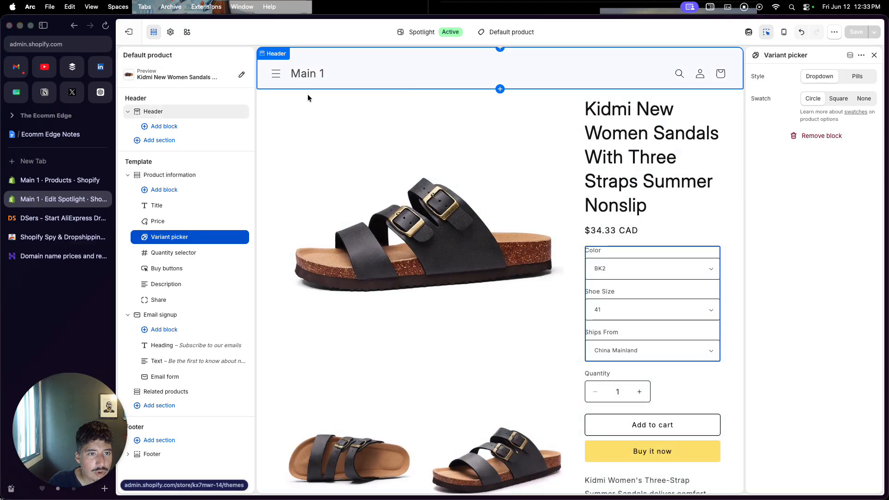
{"action": "left_click", "coordinate": [129, 31]}
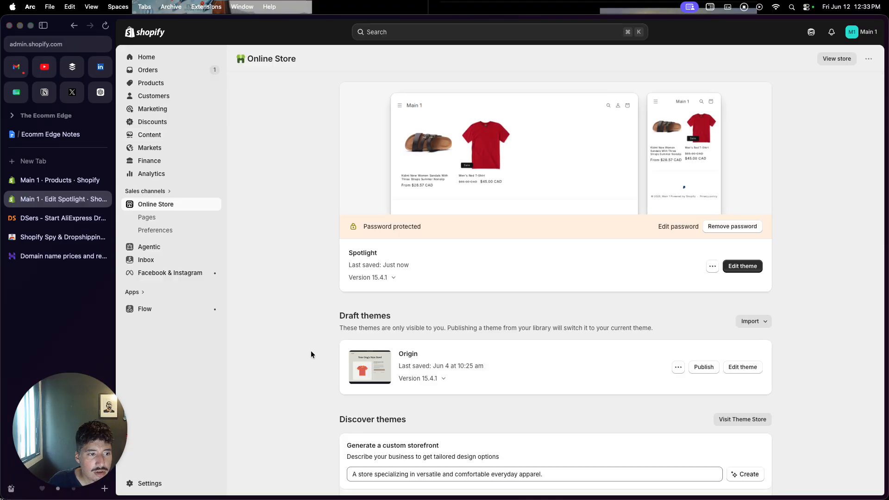
{"action": "left_click", "coordinate": [195, 218]}
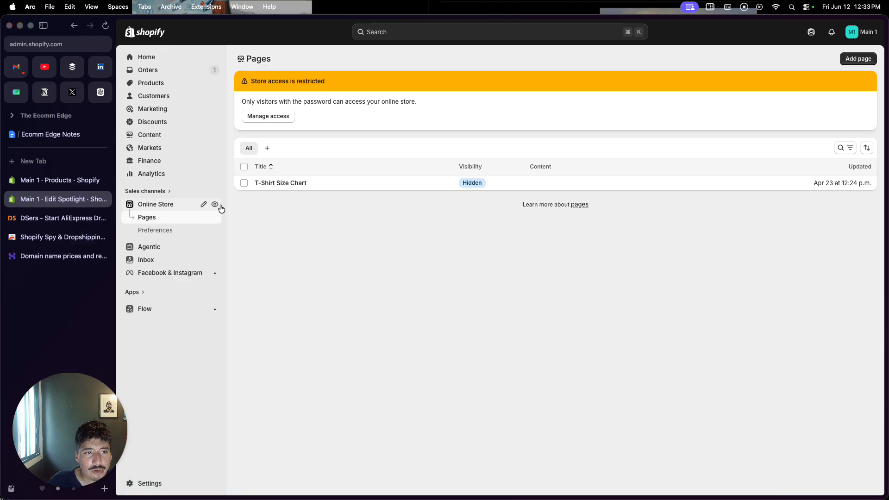
Add a new page titled About Us and generate its content with the AI writing assistant using the prompt "About Us"
{"action": "left_click", "coordinate": [850, 60]}
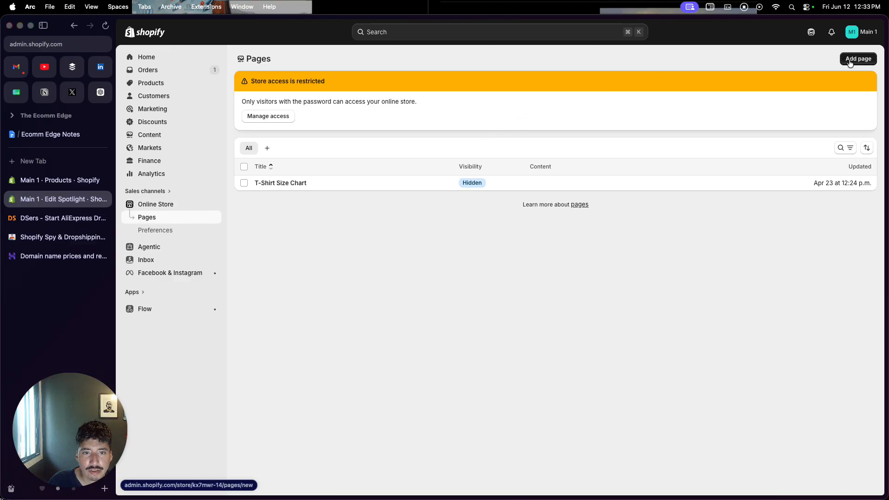
{"action": "left_click", "coordinate": [452, 98]}
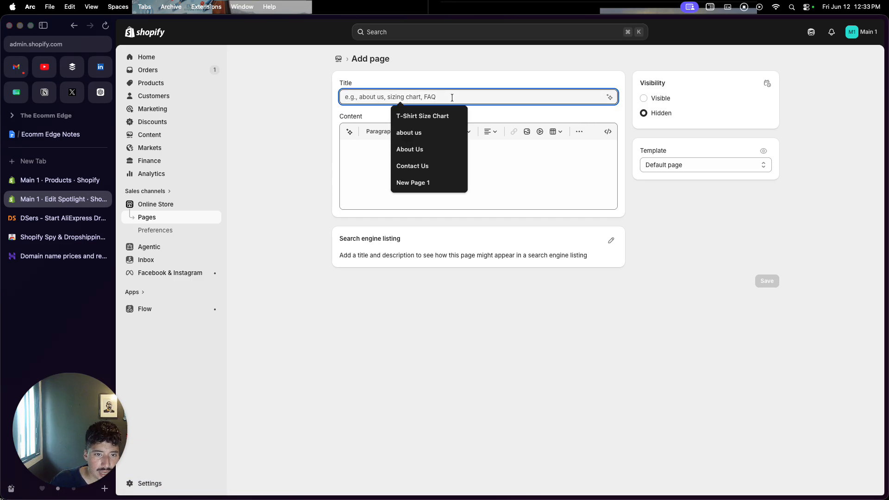
{"action": "left_click", "coordinate": [410, 149]}
{"action": "double_click", "coordinate": [377, 97]}
{"action": "triple_click", "coordinate": [377, 99]}
{"action": "key", "text": "super+c"}
{"action": "left_click", "coordinate": [349, 131]}
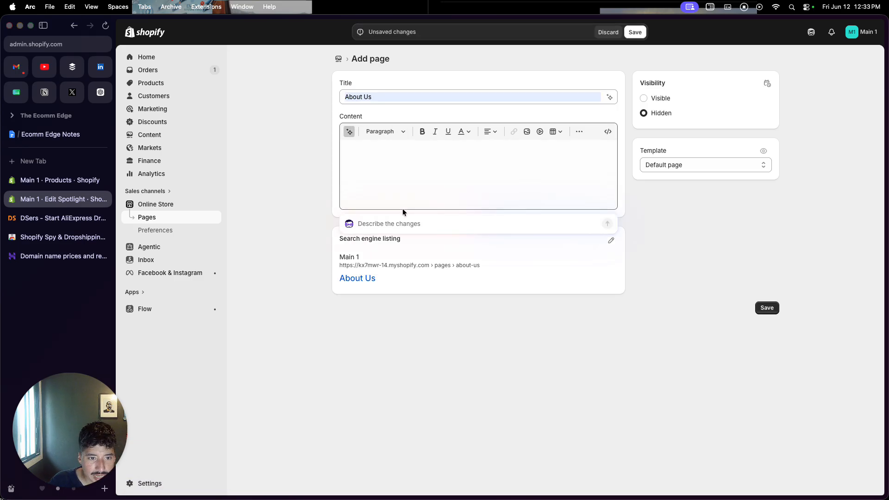
{"action": "key", "text": "super+v"}
{"action": "left_click", "coordinate": [608, 224]}
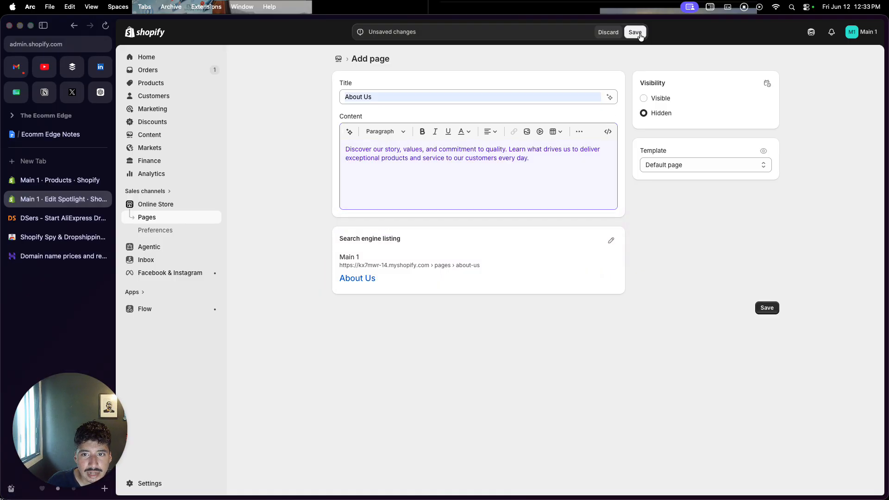
Set the About Us page's visibility to Visible, save the page and return to the Pages list
{"action": "left_click", "coordinate": [644, 99]}
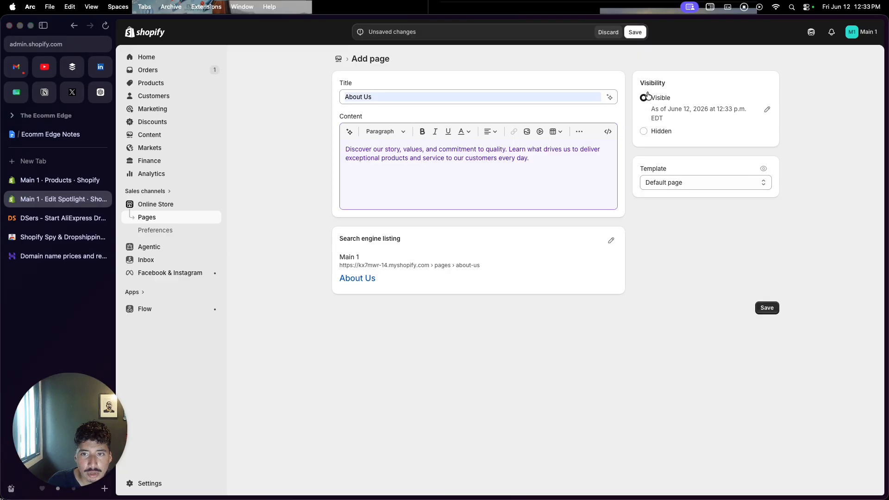
{"action": "left_click", "coordinate": [636, 33]}
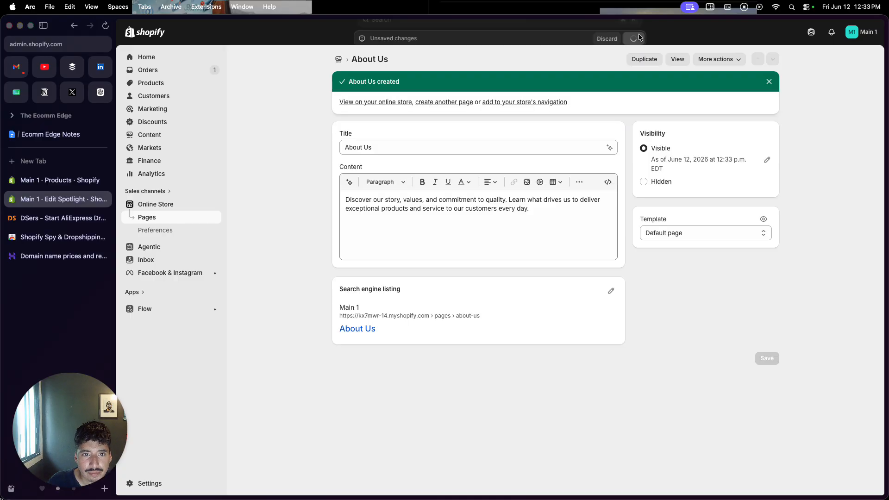
{"action": "left_click", "coordinate": [338, 59]}
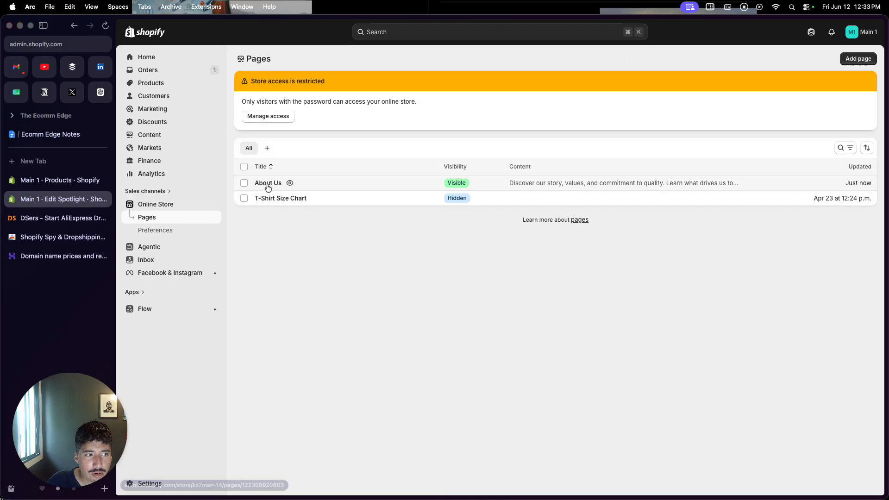
Add a menu item labelled About Us, linked to the About Us page, to the Main menu and save the menu
{"action": "left_click", "coordinate": [168, 140]}
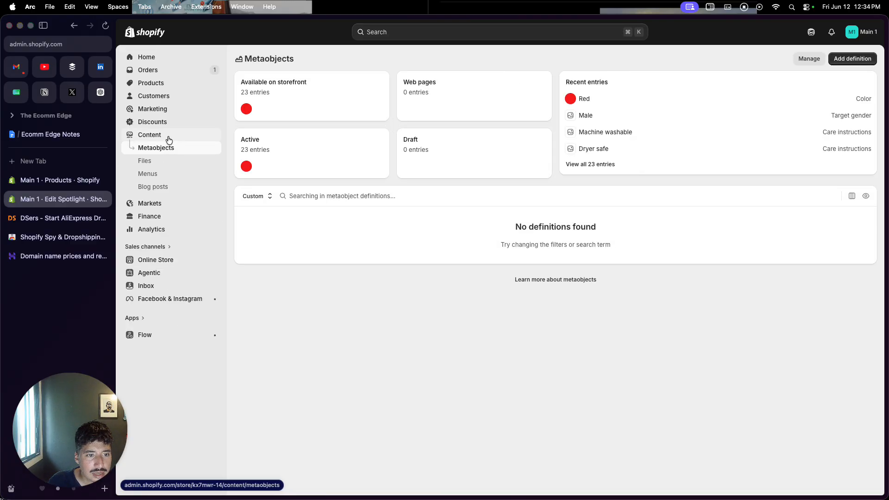
{"action": "left_click", "coordinate": [169, 175]}
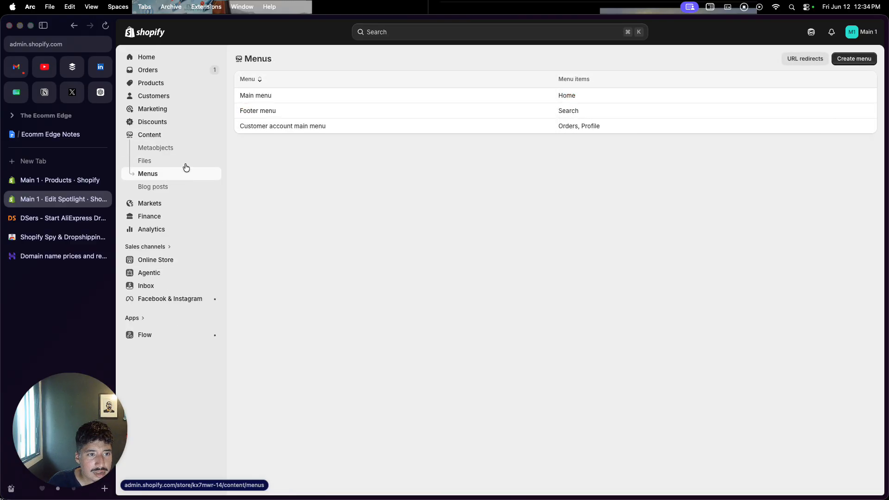
{"action": "left_click", "coordinate": [277, 96]}
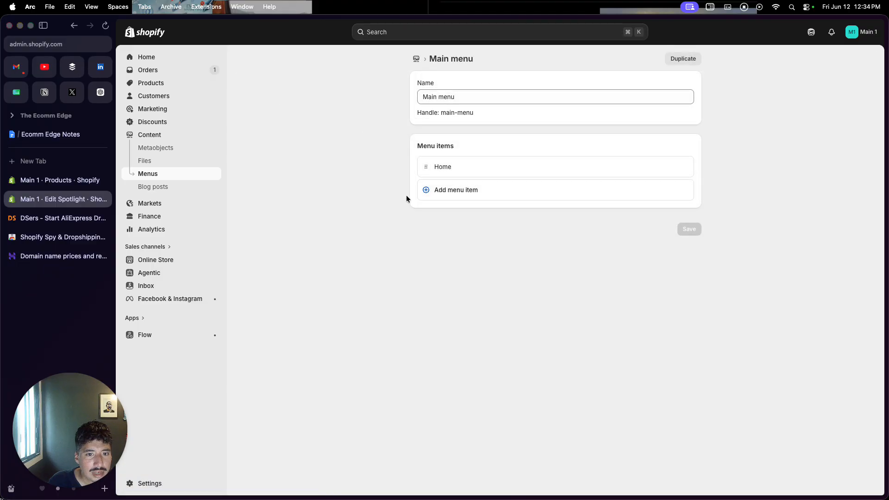
{"action": "left_click", "coordinate": [453, 189]}
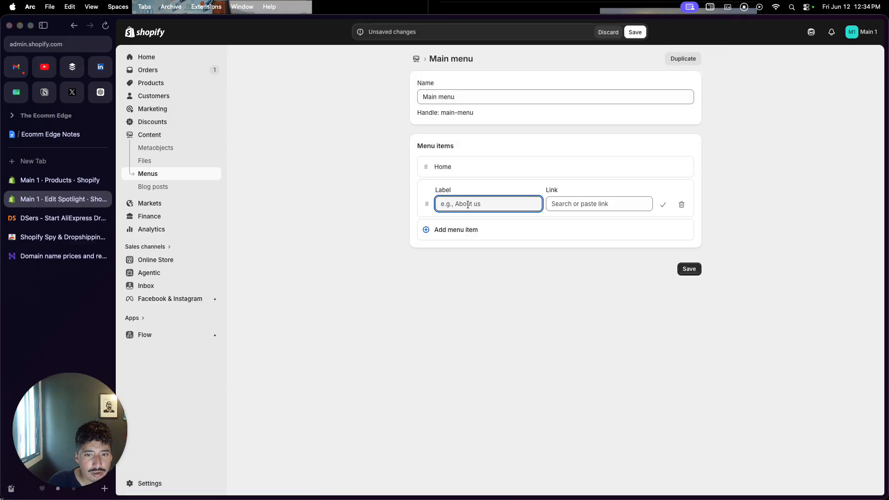
{"action": "type", "text": "About Us"}
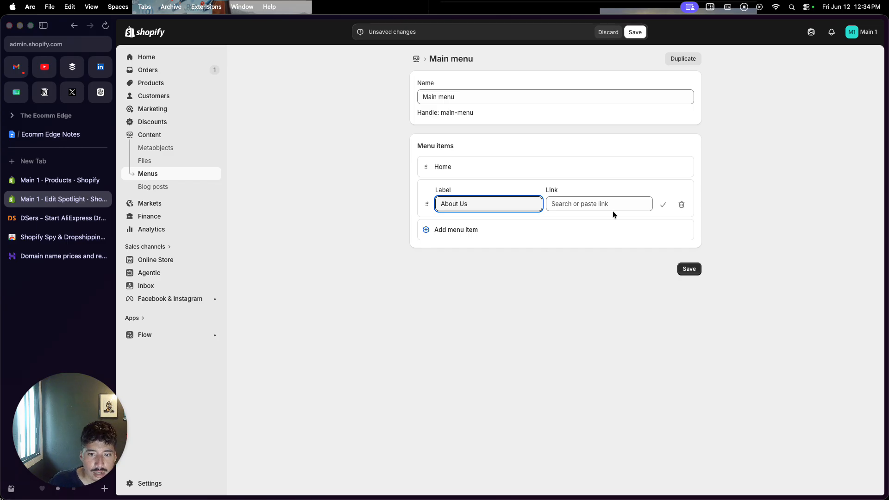
{"action": "left_click", "coordinate": [613, 208]}
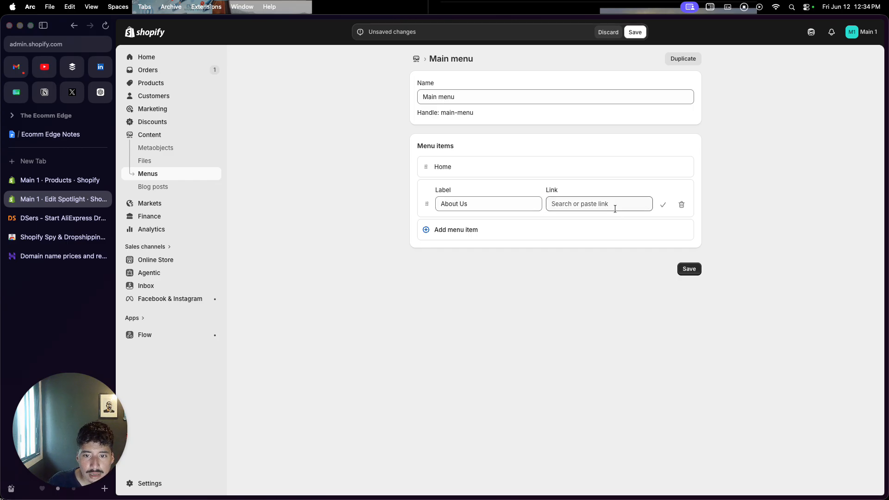
{"action": "left_click", "coordinate": [607, 296]}
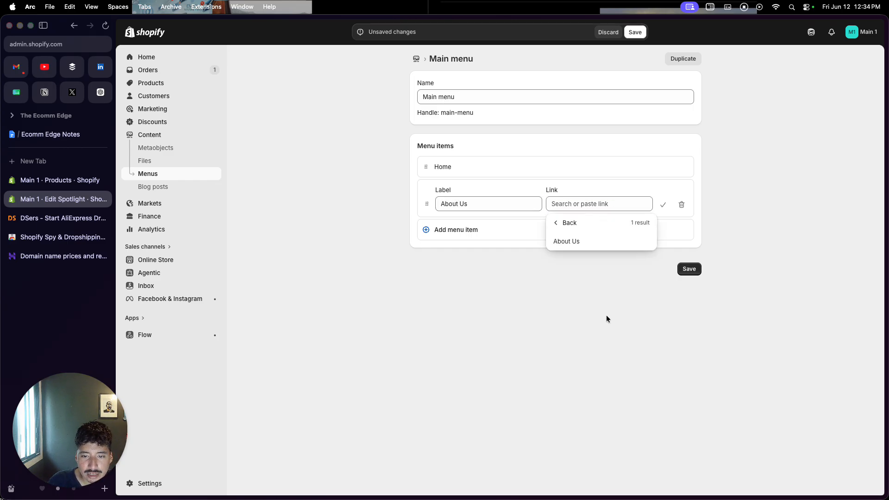
{"action": "left_click", "coordinate": [570, 242]}
{"action": "left_click", "coordinate": [685, 272]}
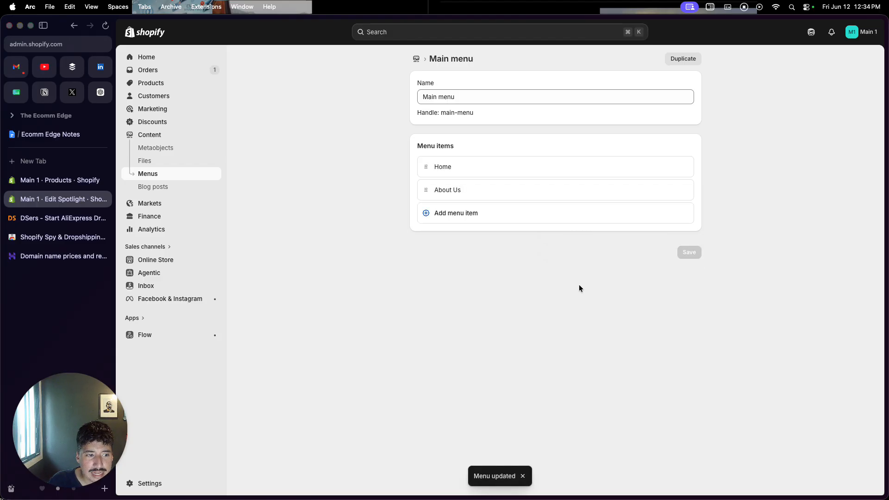
View the online store, check the About Us page through its drawer menu, then close the storefront
{"action": "left_click", "coordinate": [216, 261]}
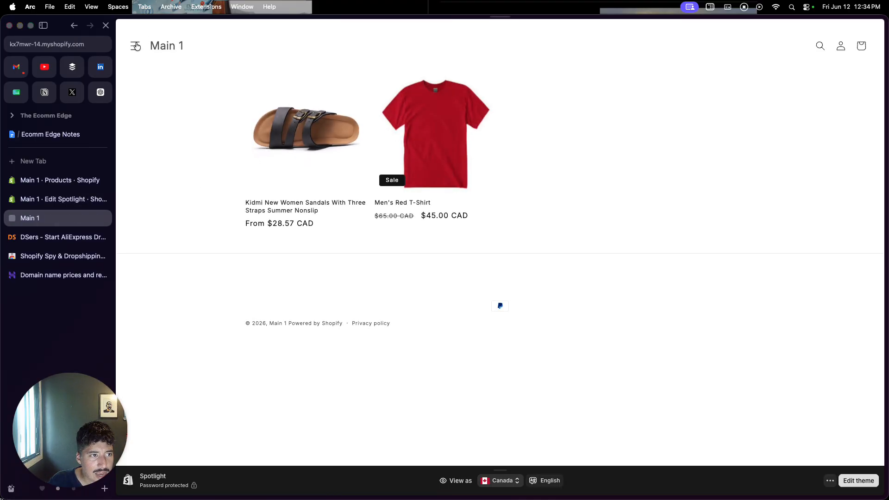
{"action": "left_click", "coordinate": [135, 46]}
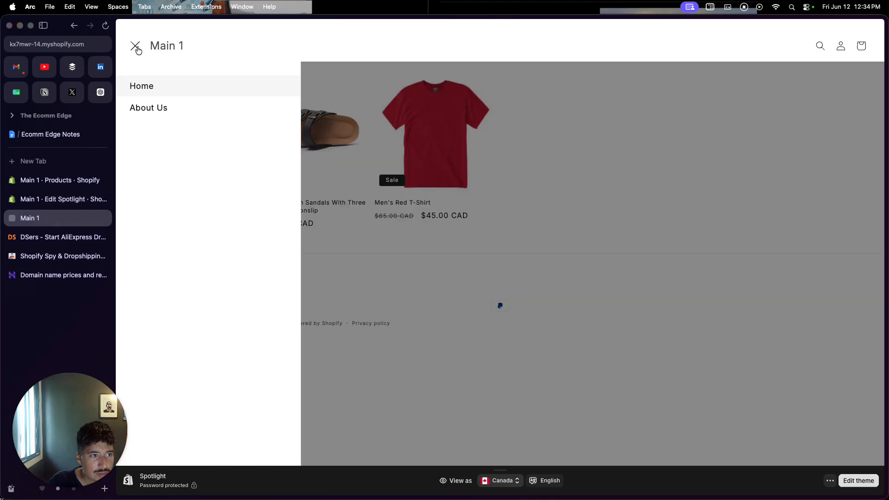
{"action": "left_click", "coordinate": [147, 110]}
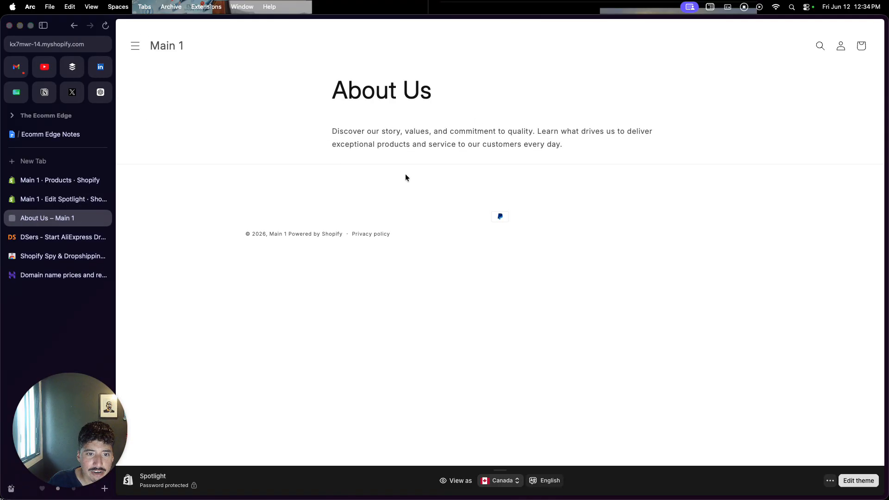
{"action": "left_click", "coordinate": [103, 218]}
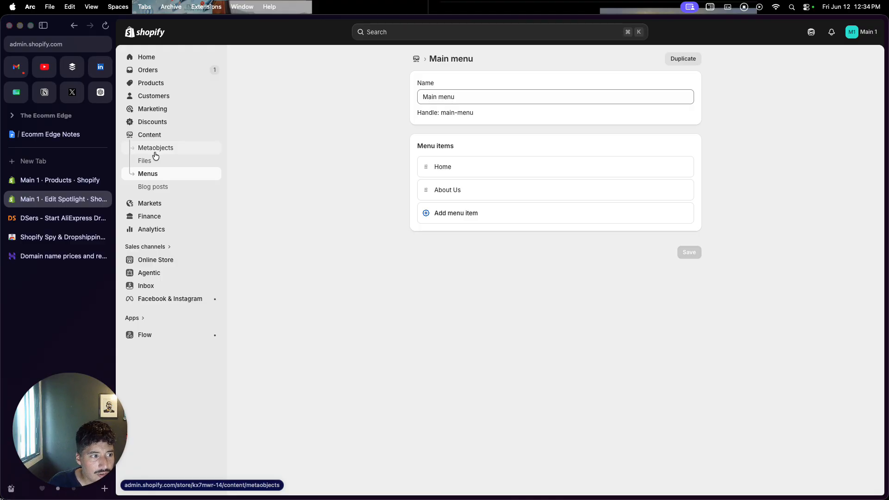
Examine the preview images on the Koala Inspector extension page in the Chrome Web Store
{"action": "left_click", "coordinate": [70, 237]}
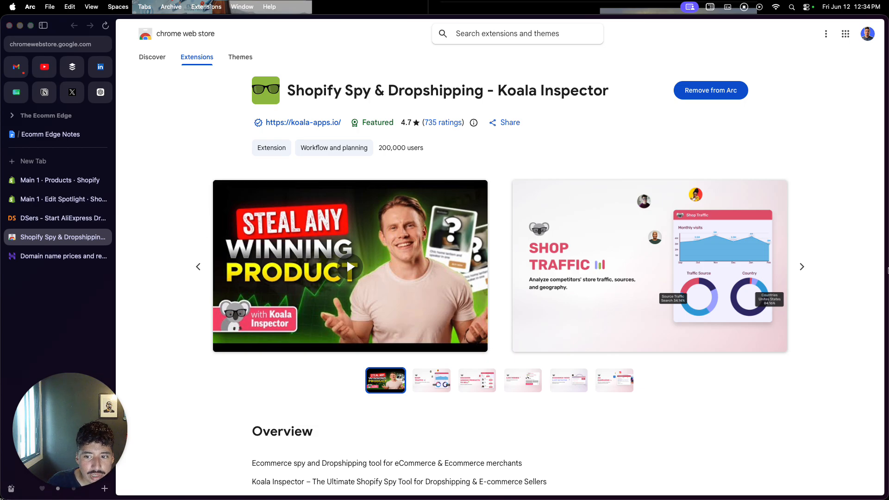
{"action": "left_click", "coordinate": [801, 273]}
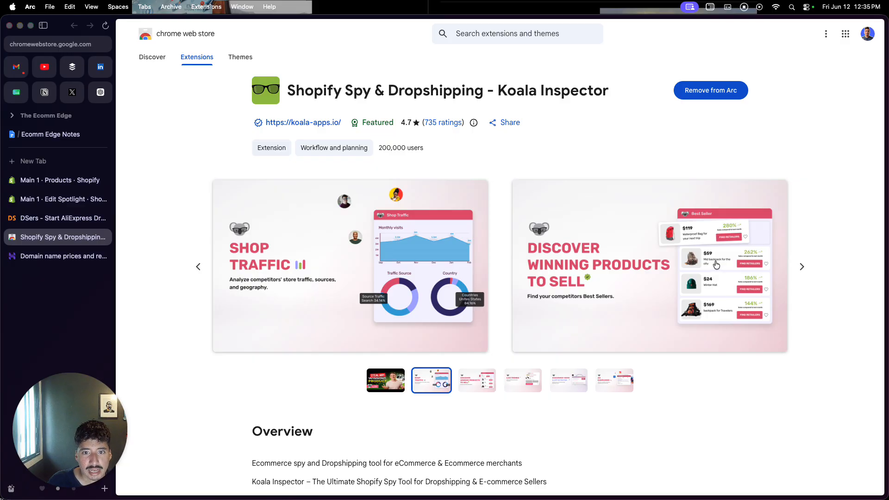
{"action": "left_click", "coordinate": [60, 218]}
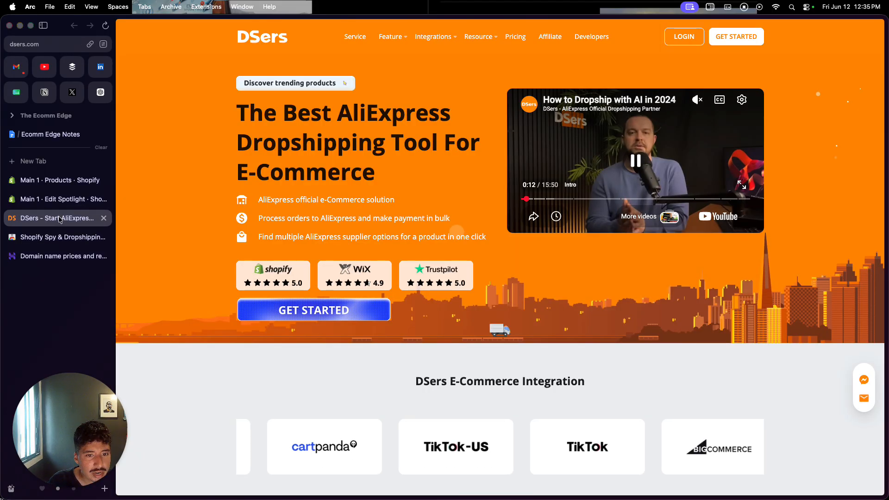
{"action": "left_click", "coordinate": [73, 241]}
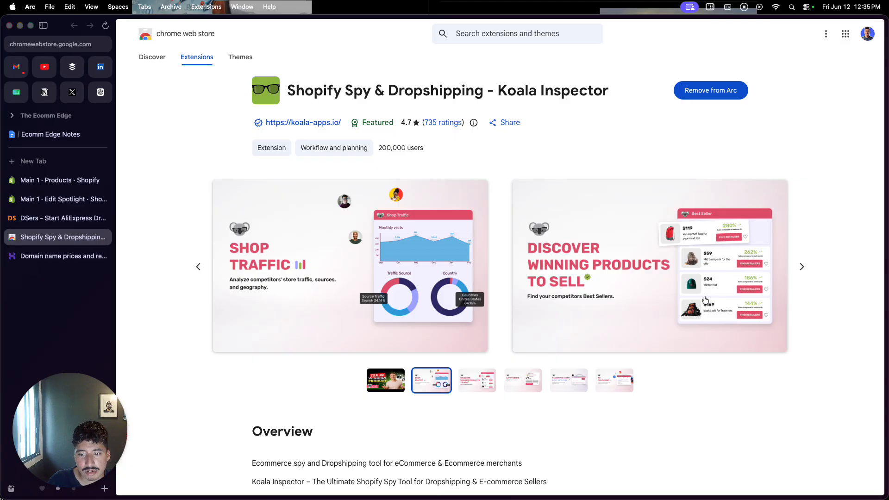
{"action": "left_click", "coordinate": [802, 267]}
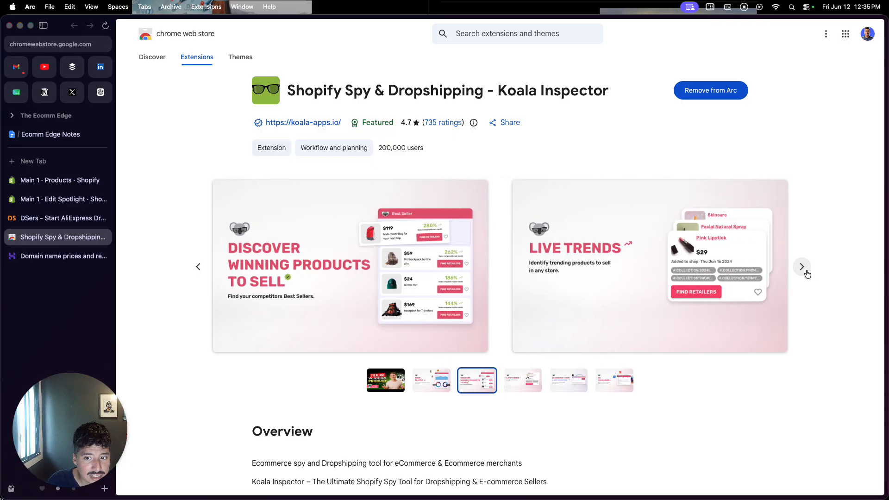
{"action": "left_click", "coordinate": [806, 272]}
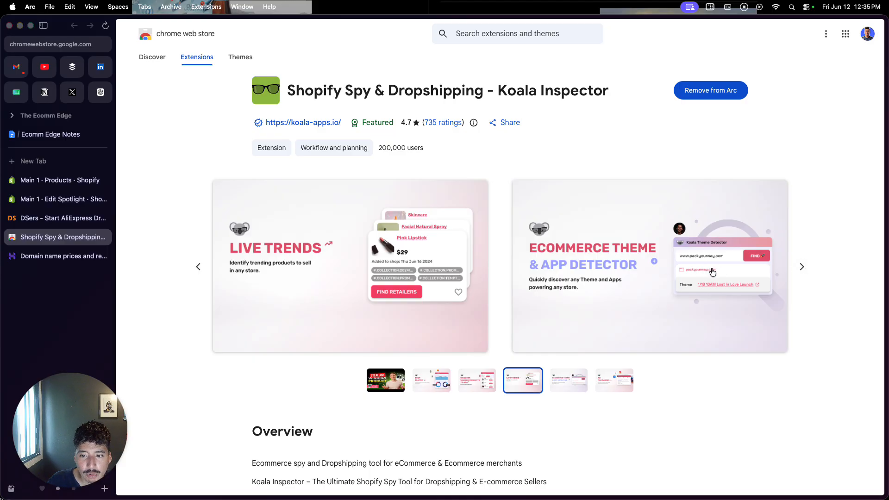
{"action": "left_click", "coordinate": [801, 271]}
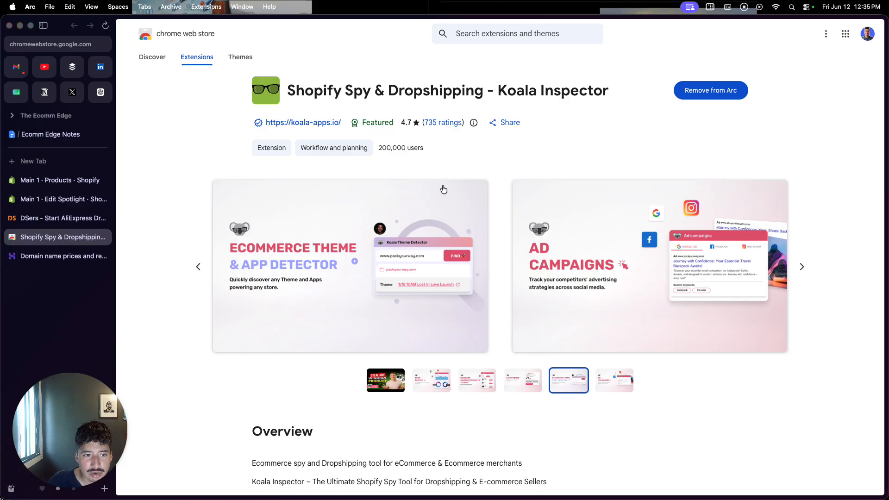
{"action": "scroll", "coordinate": [443, 189], "scroll_direction": "down", "scroll_amount": 1}
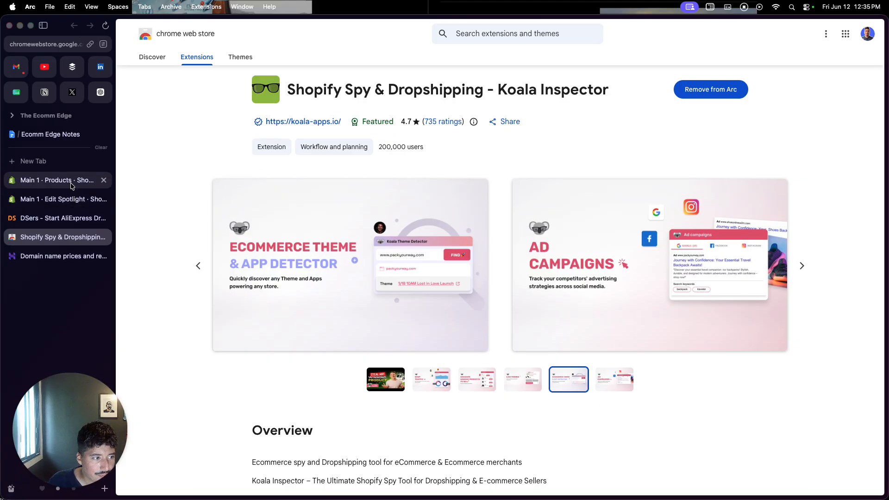
Return to the Shopify admin's Online Store themes page, refresh it, and close the Edit Spotlight browser tab
{"action": "left_click", "coordinate": [72, 185]}
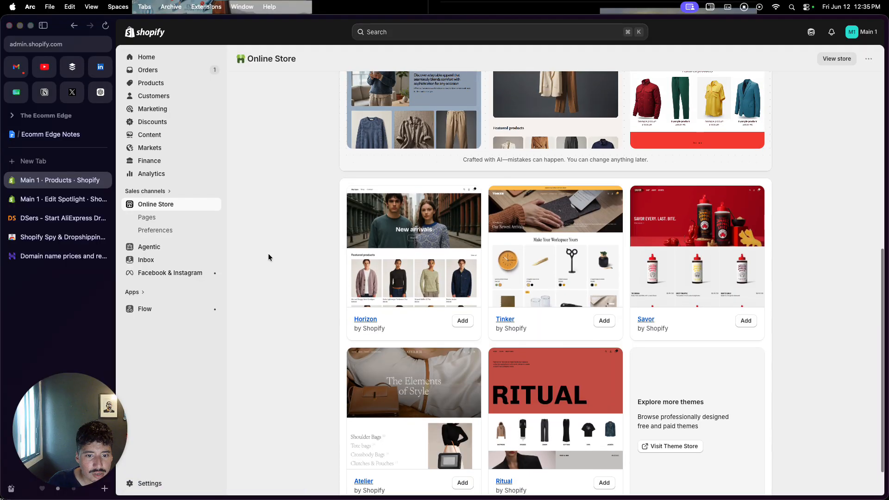
{"action": "scroll", "coordinate": [268, 254], "scroll_direction": "up", "scroll_amount": 1}
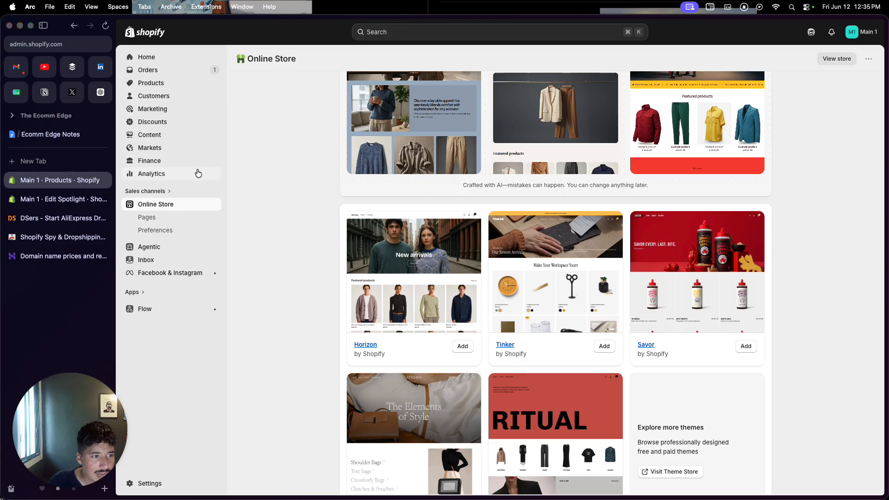
{"action": "left_click", "coordinate": [195, 206]}
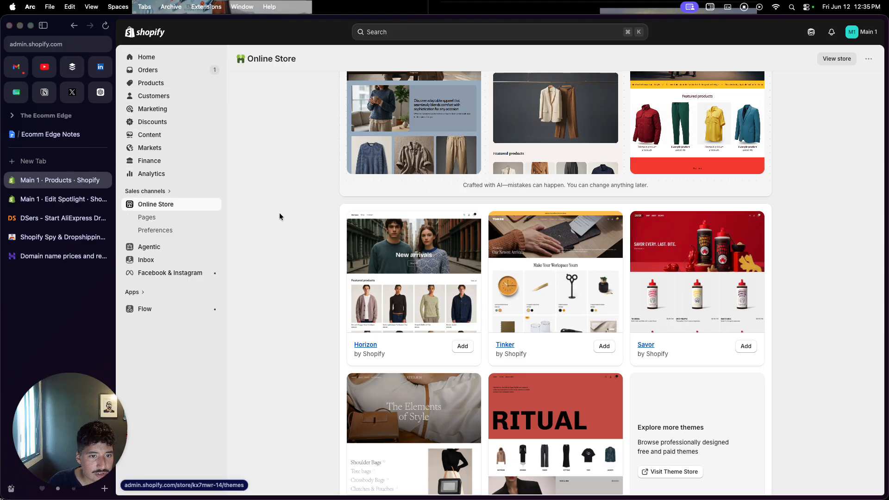
{"action": "scroll", "coordinate": [279, 216], "scroll_direction": "down", "scroll_amount": 1}
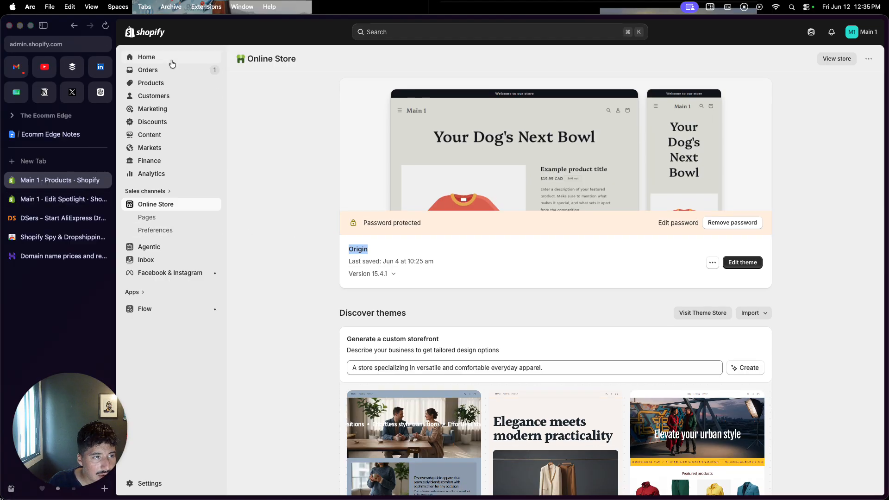
{"action": "left_click", "coordinate": [105, 25]}
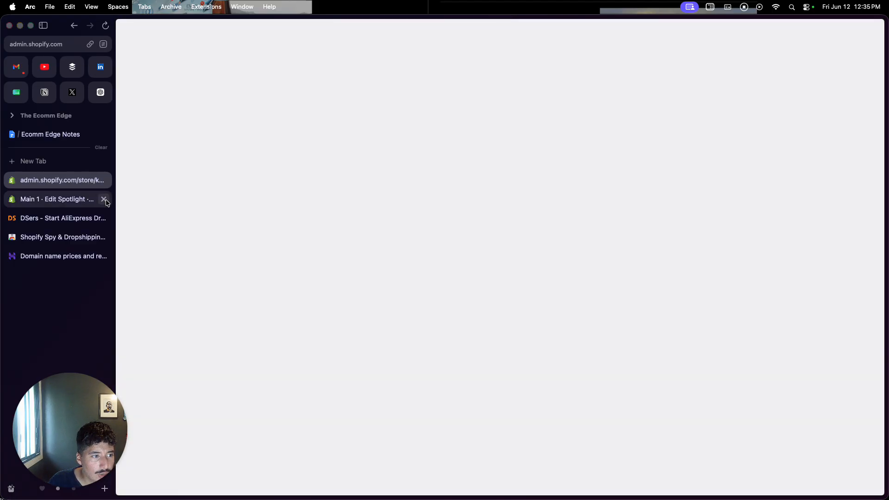
{"action": "left_click", "coordinate": [104, 200]}
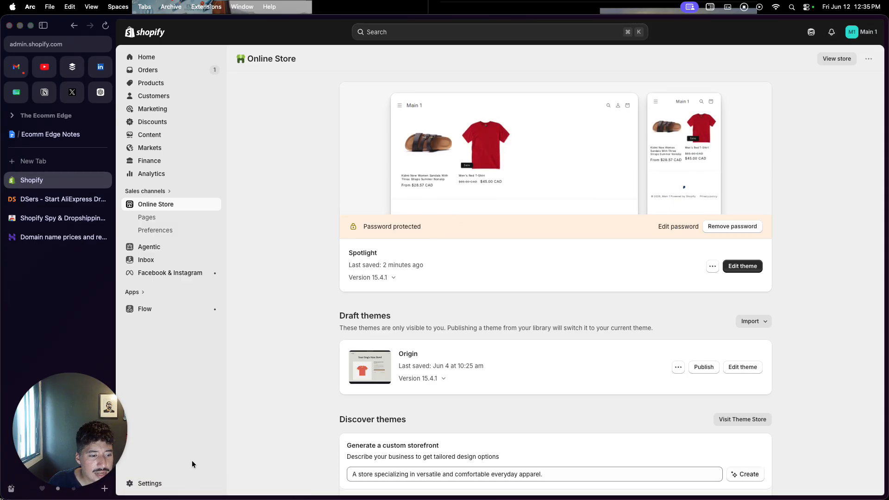
Review the store's Payments settings and open the General profile under Shipping and delivery
{"action": "left_click", "coordinate": [178, 485]}
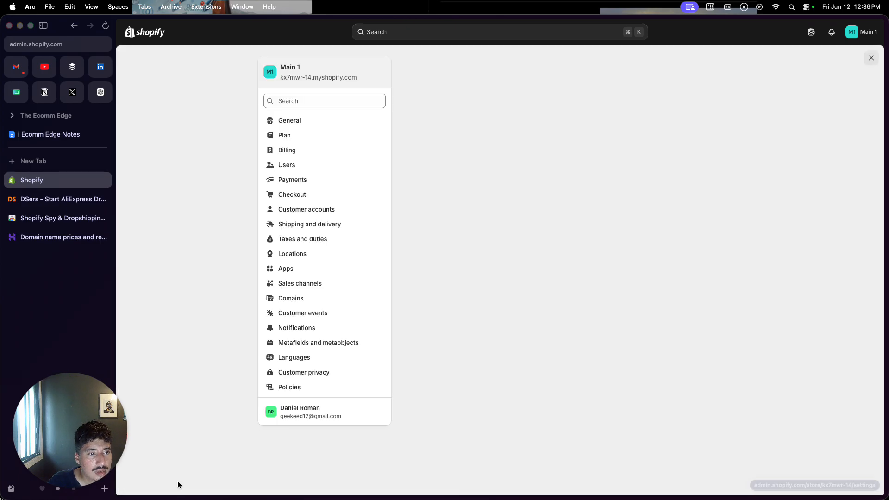
{"action": "left_click", "coordinate": [321, 180]}
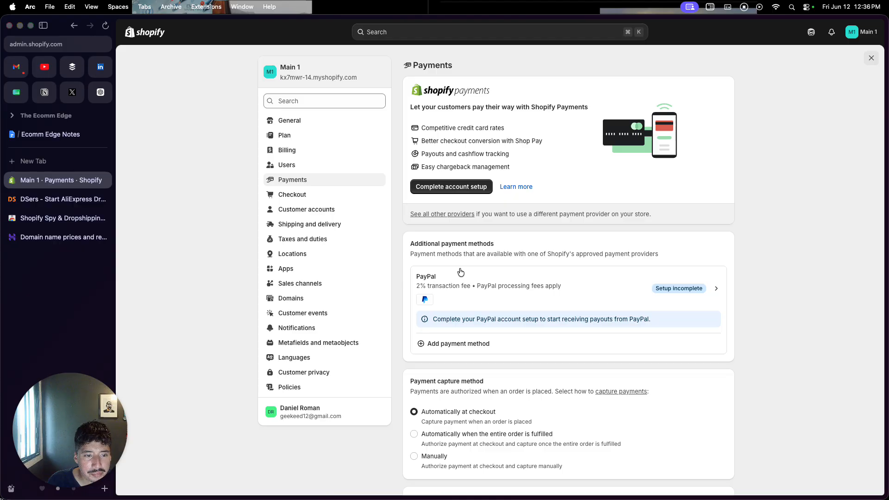
{"action": "left_click", "coordinate": [341, 229]}
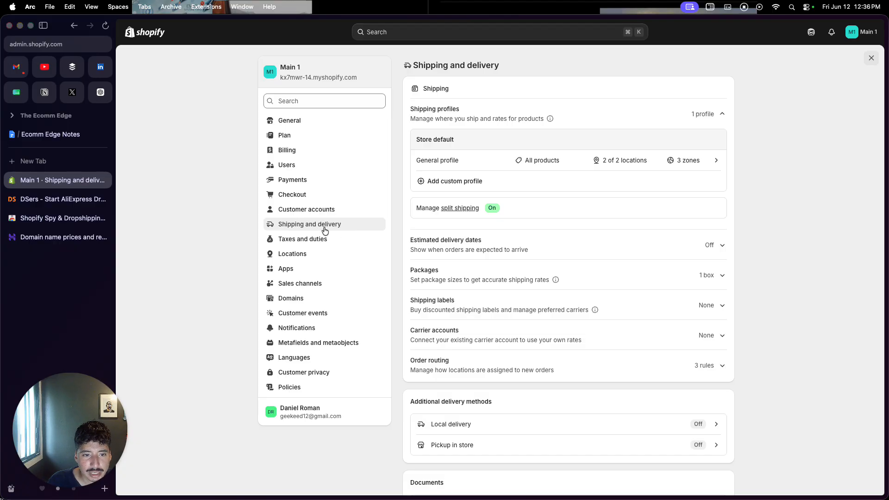
{"action": "left_click", "coordinate": [431, 162]}
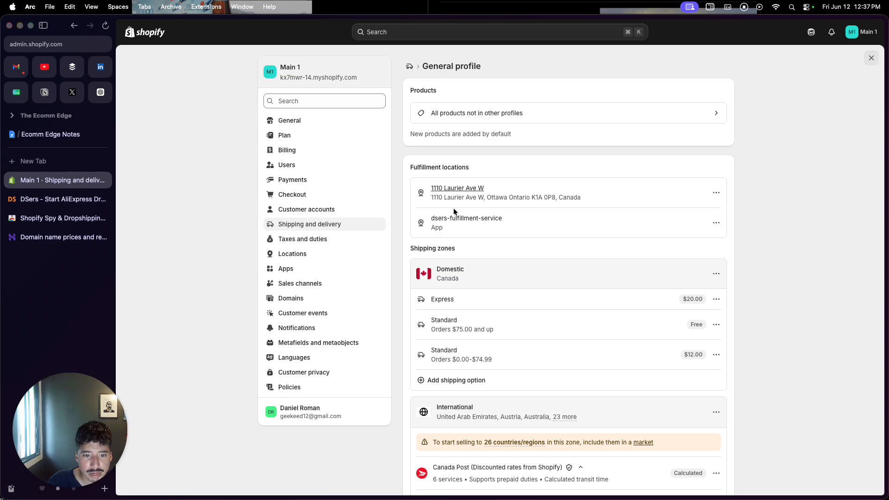
Examine the shipping zones and rates in the General profile, and close the store settings
{"action": "scroll", "coordinate": [449, 225], "scroll_direction": "down", "scroll_amount": 2}
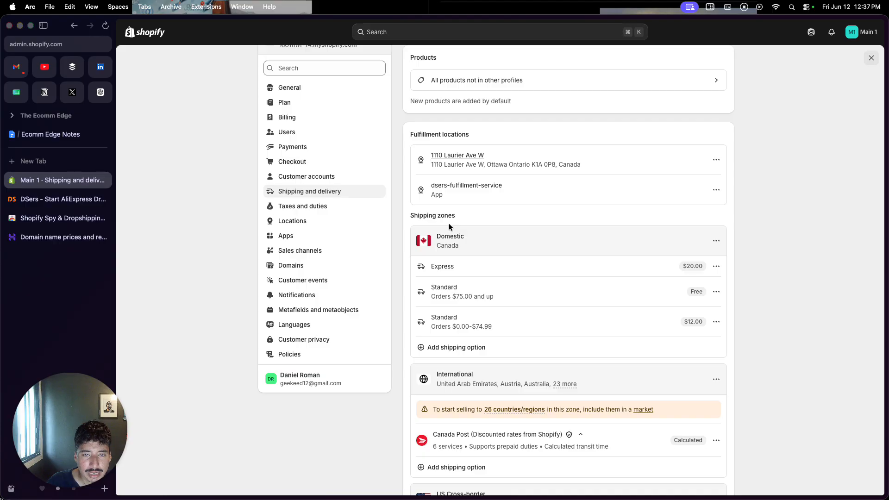
{"action": "scroll", "coordinate": [450, 259], "scroll_direction": "down", "scroll_amount": 1}
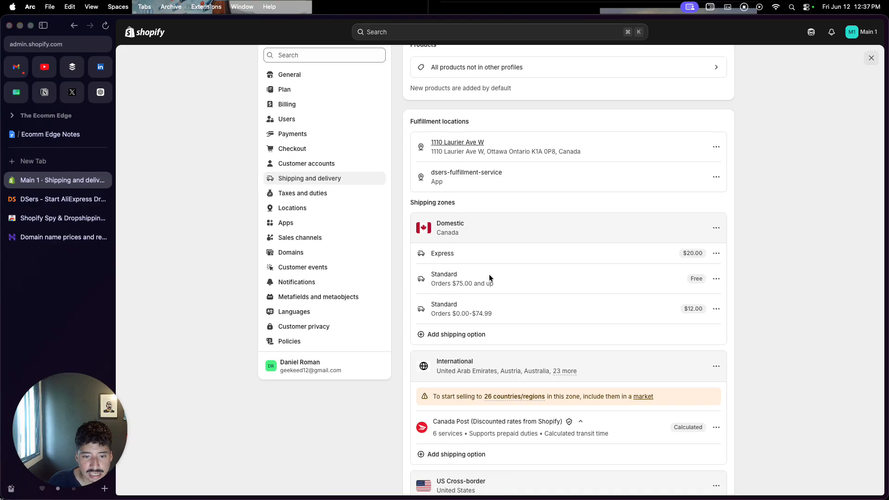
{"action": "scroll", "coordinate": [487, 274], "scroll_direction": "down", "scroll_amount": 5}
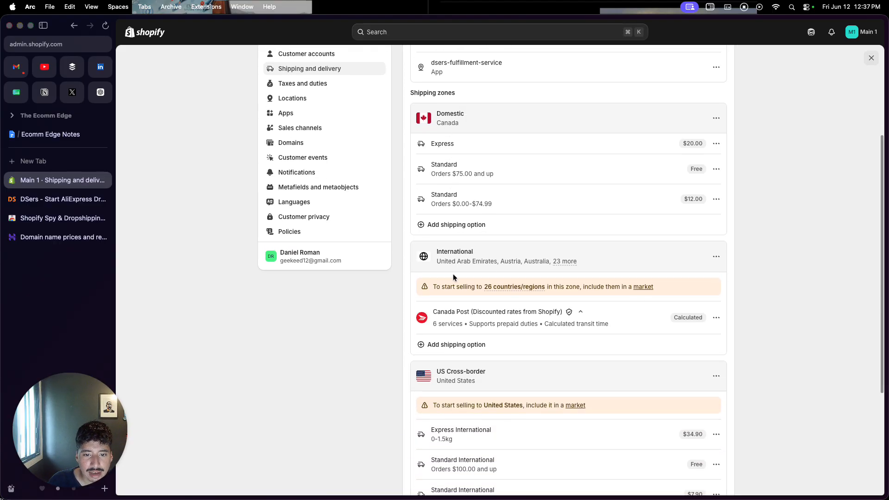
{"action": "scroll", "coordinate": [453, 277], "scroll_direction": "down", "scroll_amount": 2}
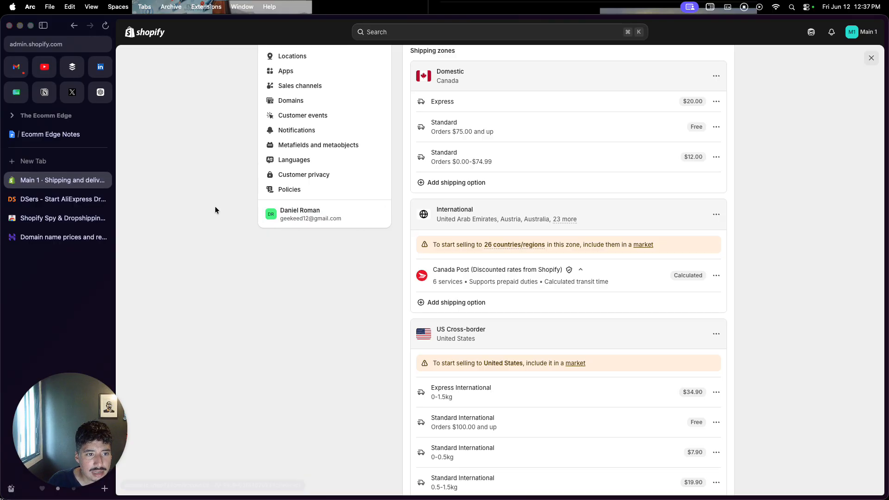
{"action": "scroll", "coordinate": [215, 208], "scroll_direction": "up", "scroll_amount": 5}
{"action": "left_click", "coordinate": [871, 57]}
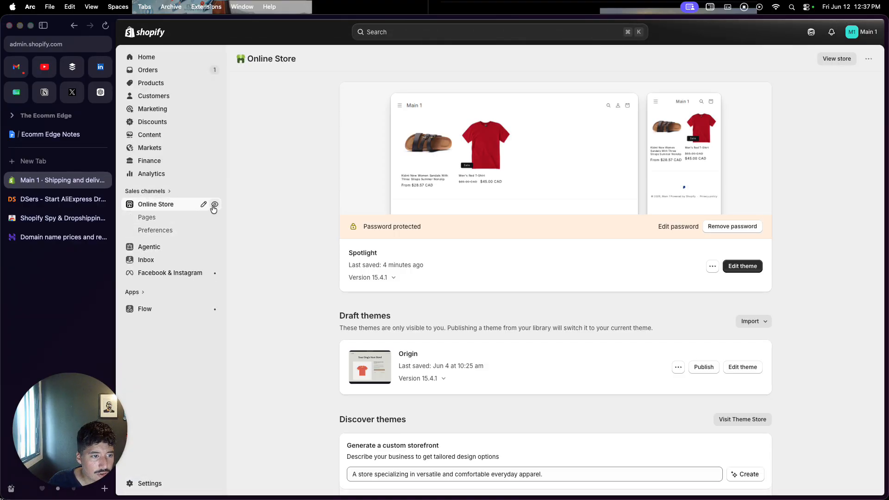
View the online store and set the storefront preview to show it as a customer in Australia
{"action": "left_click", "coordinate": [213, 205]}
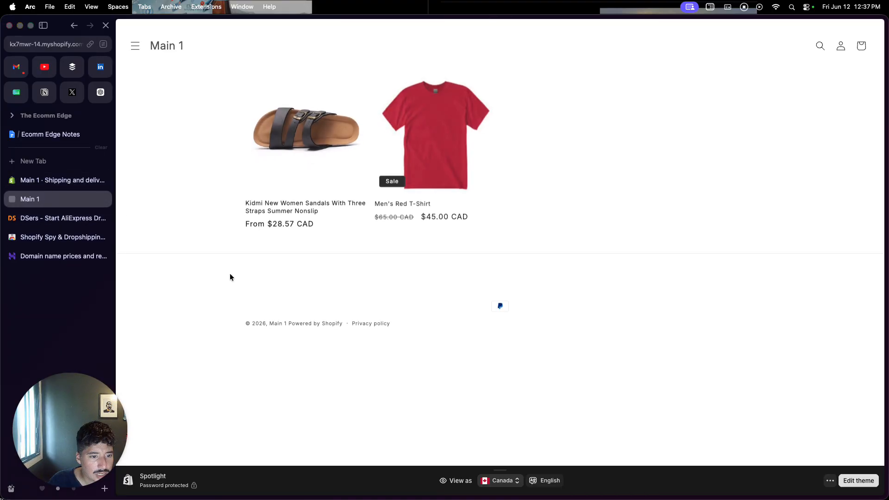
{"action": "left_click", "coordinate": [502, 480]}
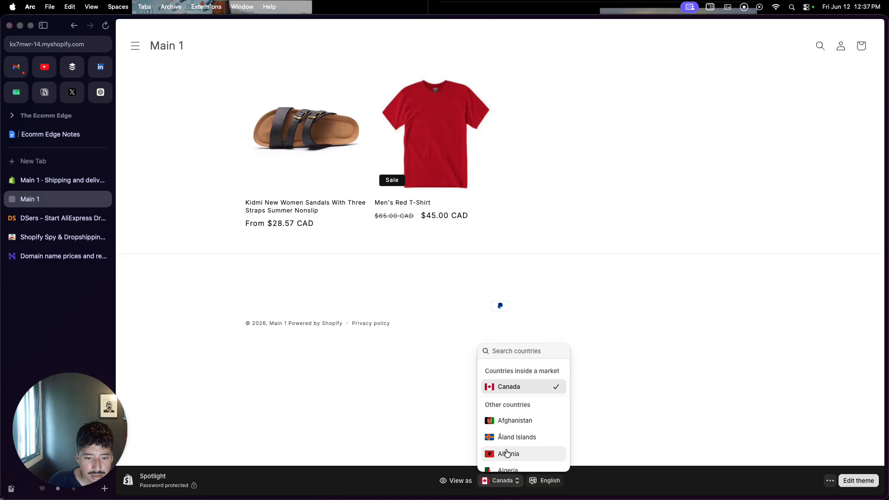
{"action": "scroll", "coordinate": [510, 444], "scroll_direction": "down", "scroll_amount": 1}
{"action": "scroll", "coordinate": [512, 440], "scroll_direction": "down", "scroll_amount": 5}
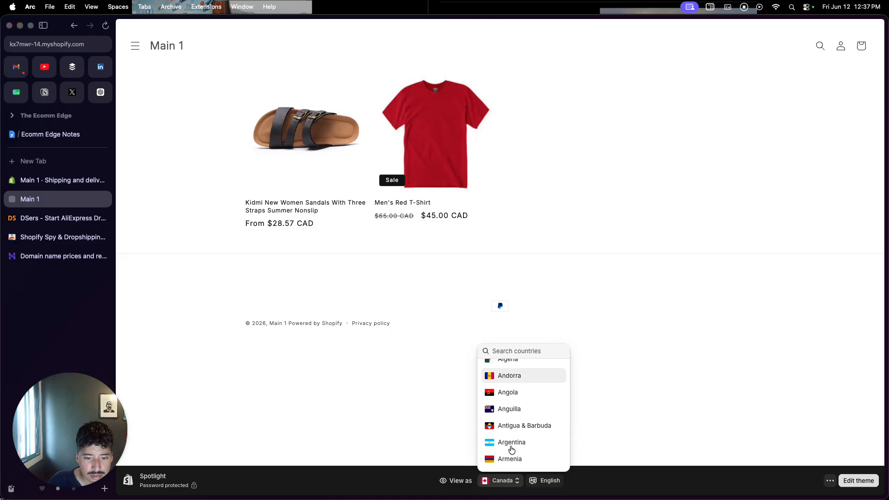
{"action": "scroll", "coordinate": [514, 445], "scroll_direction": "down", "scroll_amount": 3}
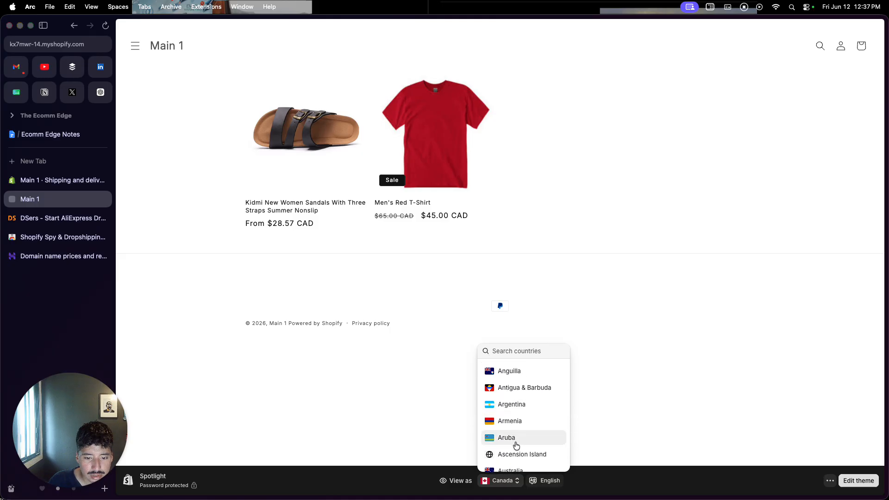
{"action": "left_click", "coordinate": [517, 453]}
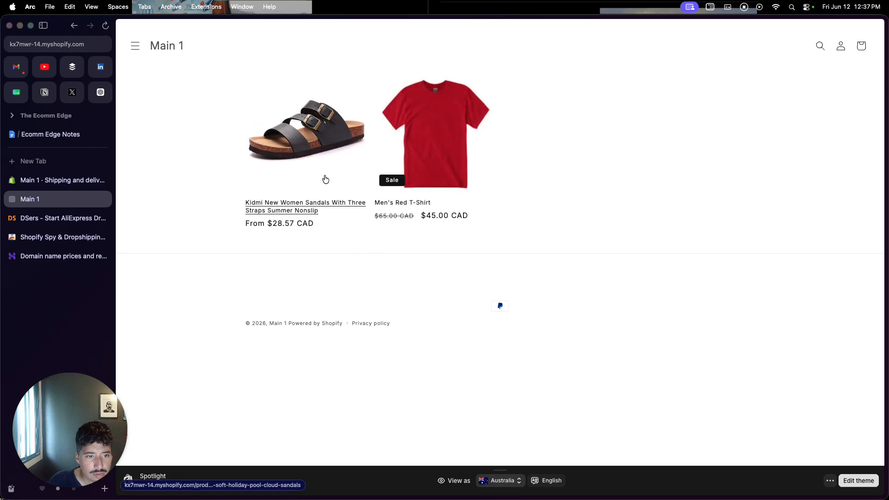
Open the Kidmi women's sandals product page, review its options and description, and reload the page
{"action": "left_click", "coordinate": [320, 158]}
{"action": "scroll", "coordinate": [321, 225], "scroll_direction": "down", "scroll_amount": 1}
{"action": "scroll", "coordinate": [321, 225], "scroll_direction": "down", "scroll_amount": 5}
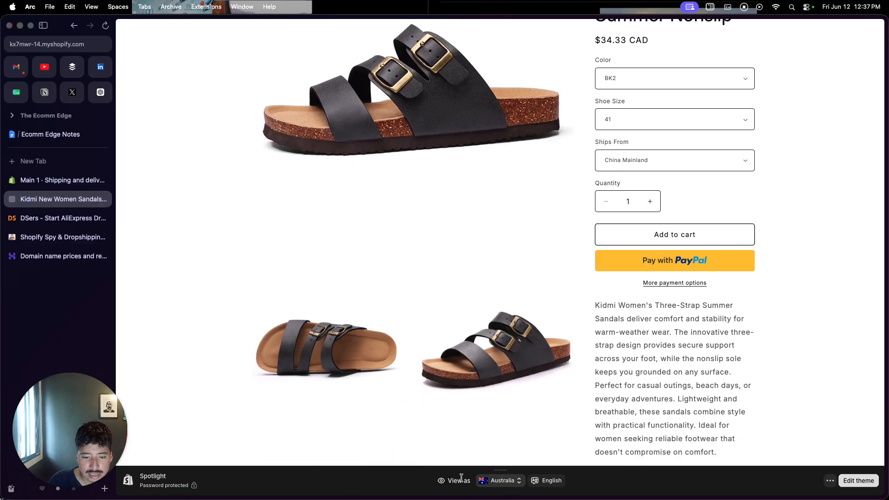
{"action": "scroll", "coordinate": [593, 335], "scroll_direction": "up", "scroll_amount": 1}
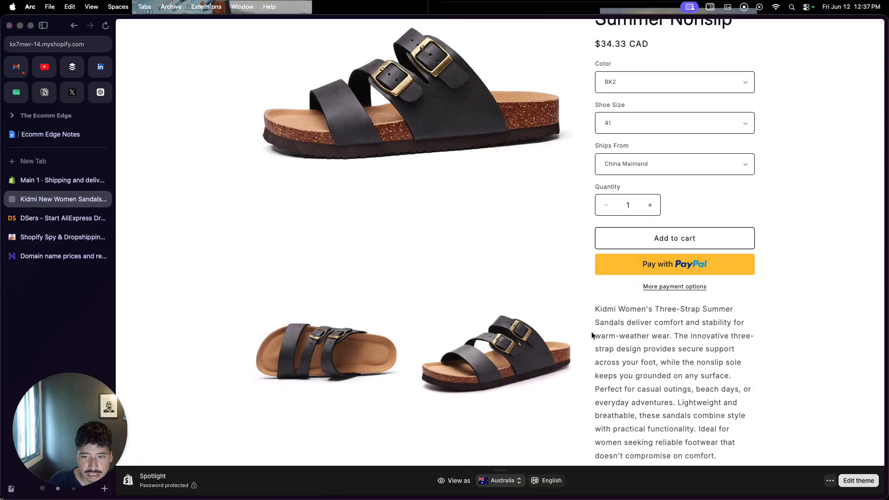
{"action": "scroll", "coordinate": [593, 335], "scroll_direction": "up", "scroll_amount": 5}
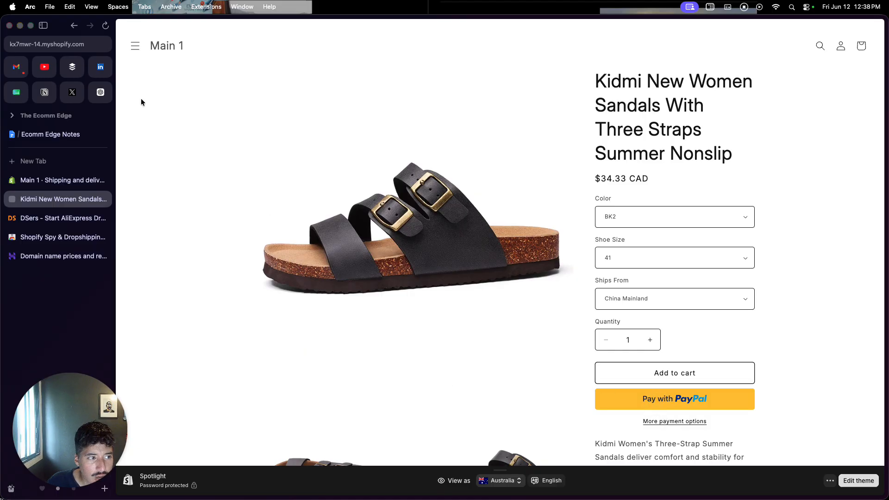
{"action": "left_click", "coordinate": [106, 25]}
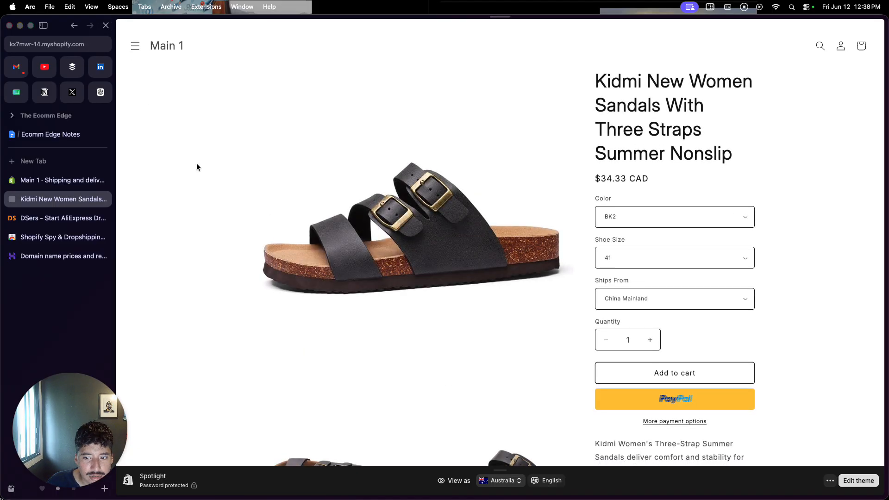
Return to the Shopify admin and reopen the General profile in the Shipping and delivery settings
{"action": "left_click", "coordinate": [62, 180]}
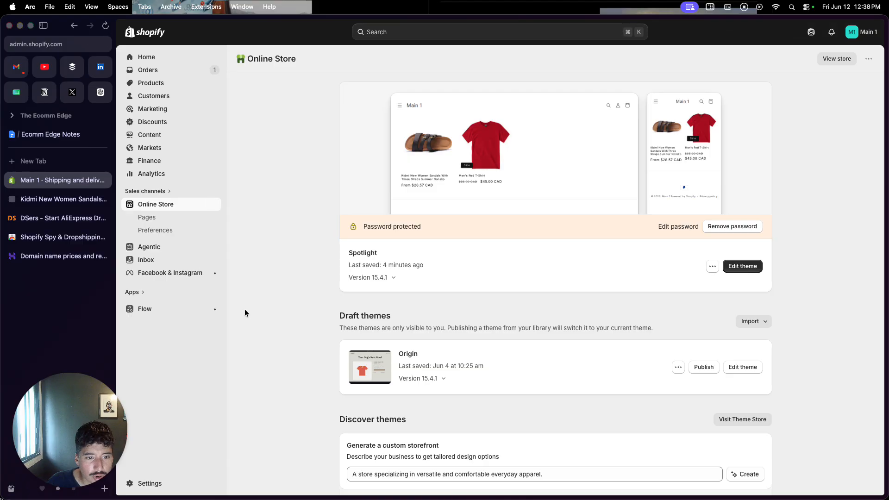
{"action": "left_click", "coordinate": [177, 485]}
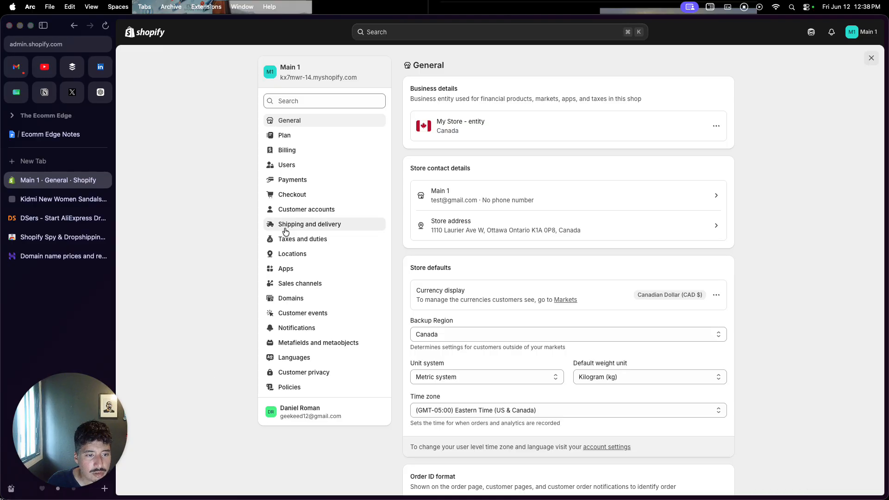
{"action": "left_click", "coordinate": [285, 230]}
{"action": "left_click", "coordinate": [494, 171]}
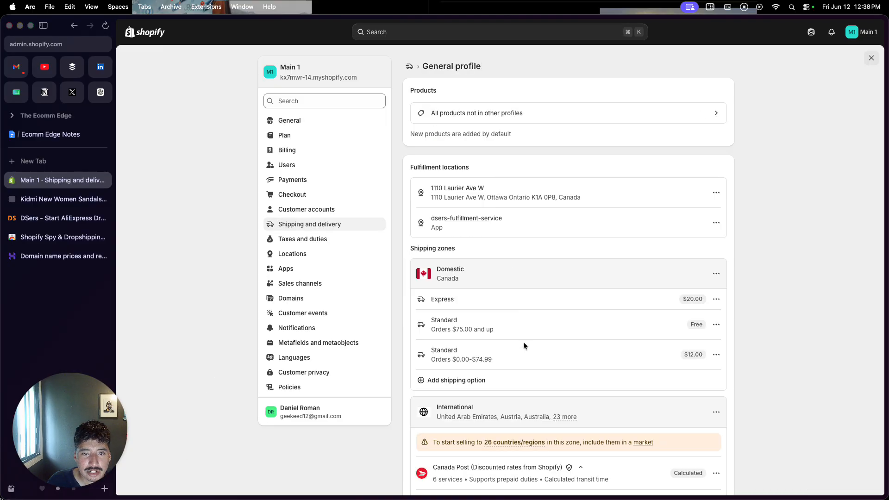
Review the Domestic, International and US Cross-border shipping zones and their rates in the General profile
{"action": "scroll", "coordinate": [523, 345], "scroll_direction": "down", "scroll_amount": 7}
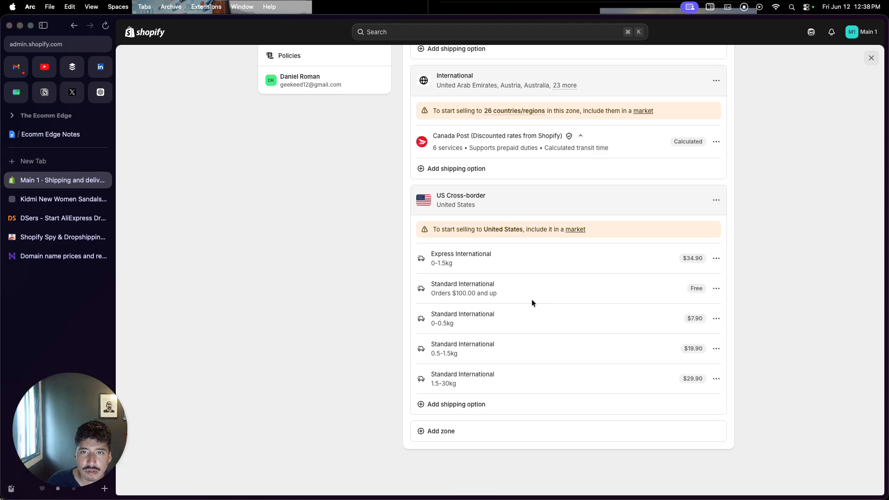
{"action": "scroll", "coordinate": [532, 301], "scroll_direction": "up", "scroll_amount": 6}
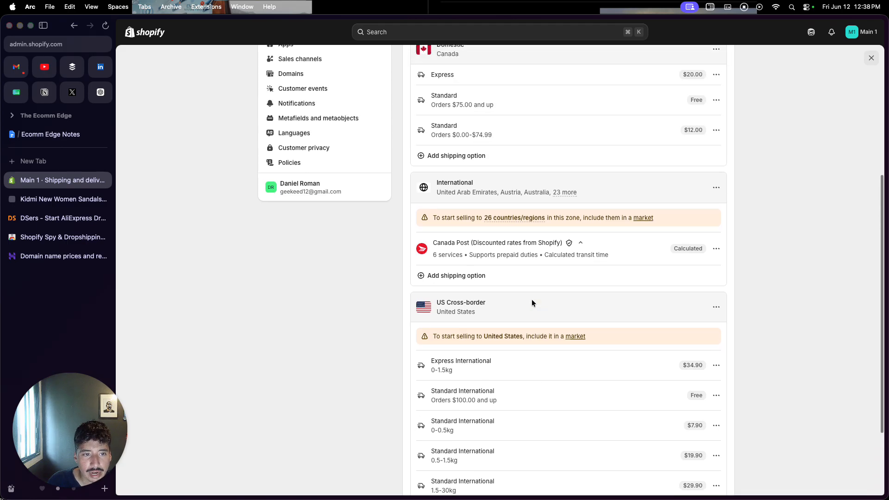
{"action": "scroll", "coordinate": [532, 300], "scroll_direction": "up", "scroll_amount": 1}
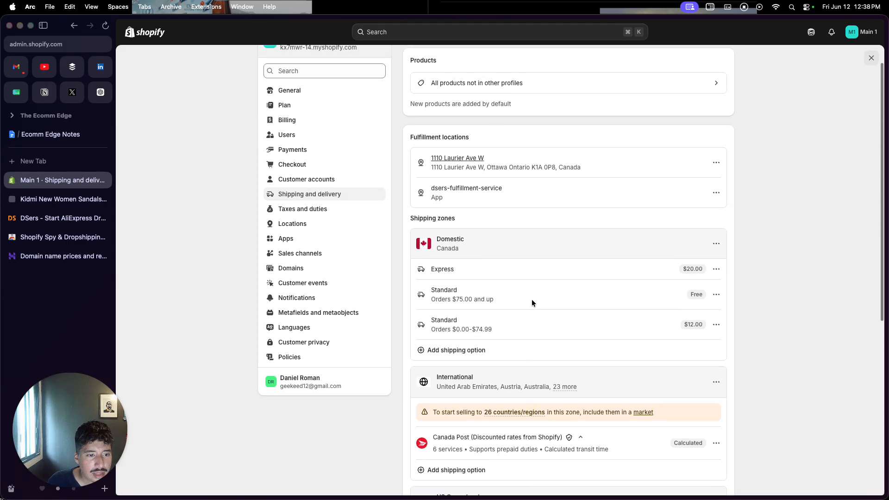
View the store's Domains settings, and switch to the Hostinger site to look over its domain name search page
{"action": "left_click", "coordinate": [326, 271]}
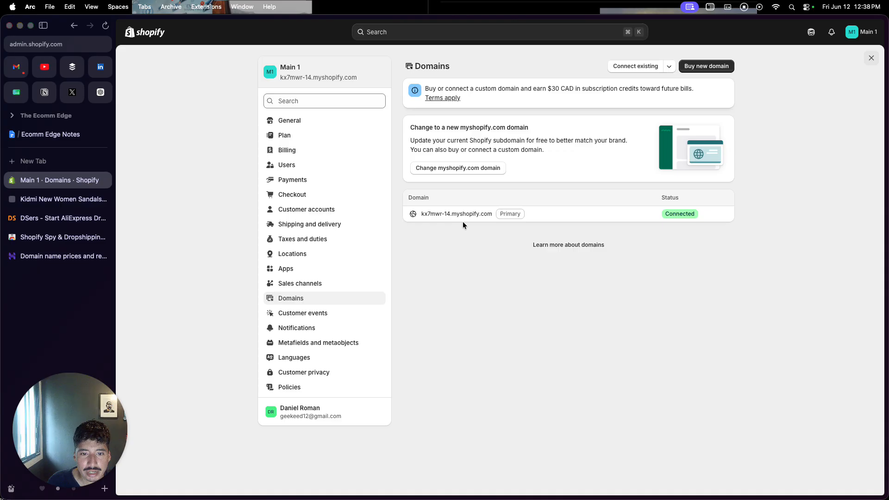
{"action": "left_click", "coordinate": [64, 256]}
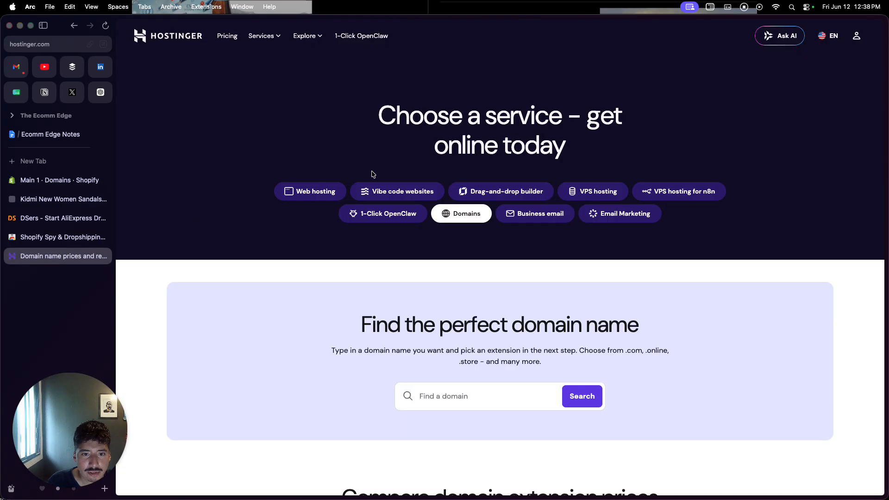
{"action": "scroll", "coordinate": [299, 251], "scroll_direction": "down", "scroll_amount": 1}
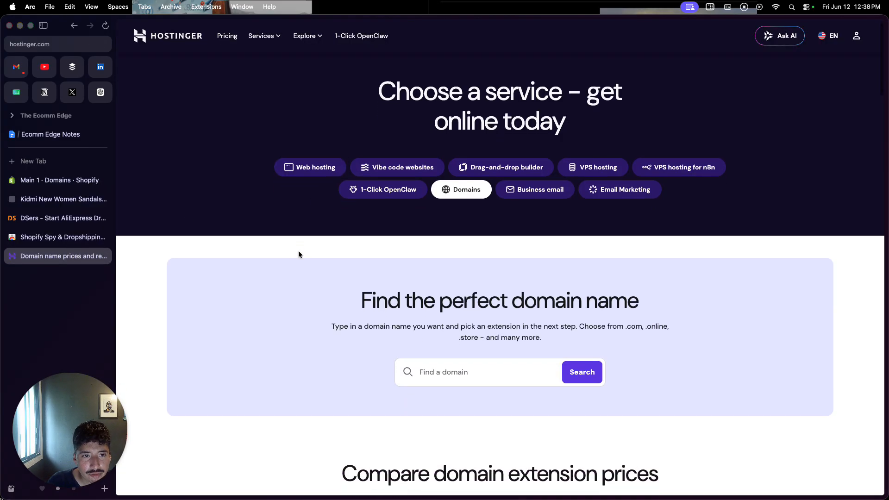
{"action": "scroll", "coordinate": [299, 253], "scroll_direction": "down", "scroll_amount": 2}
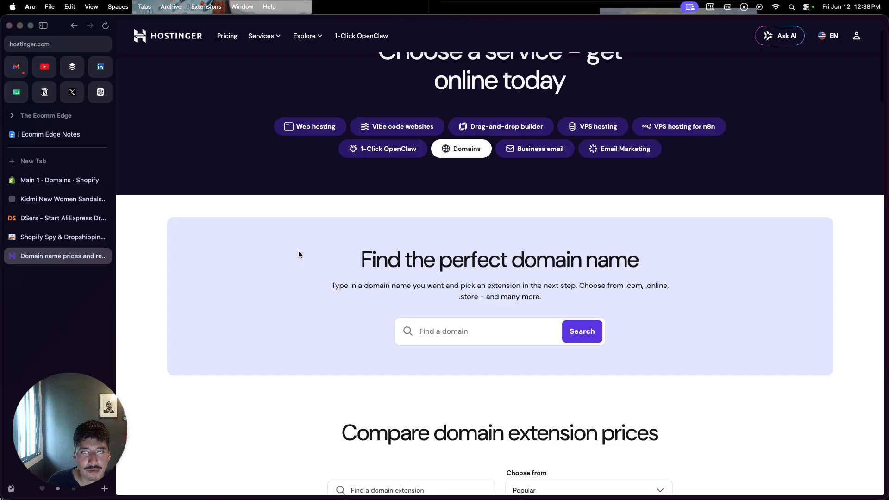
{"action": "scroll", "coordinate": [299, 251], "scroll_direction": "up", "scroll_amount": 2}
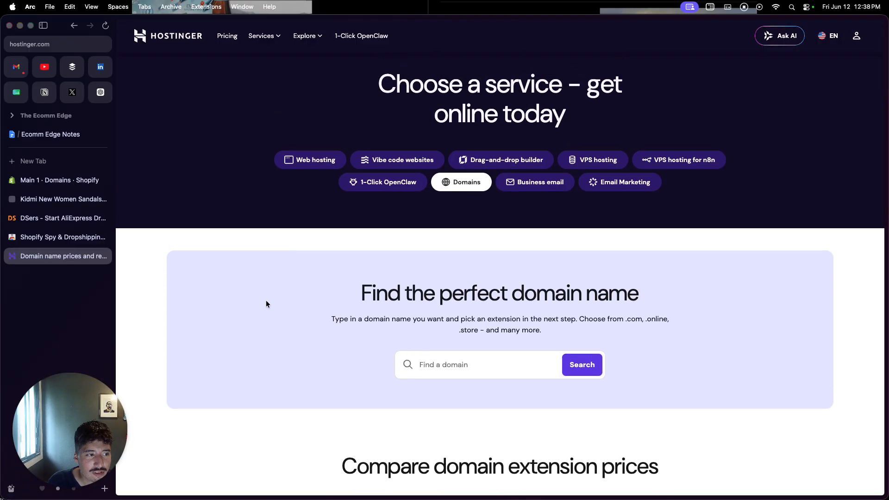
Return to the Shopify admin, close the store settings and open the Home page
{"action": "left_click", "coordinate": [54, 182]}
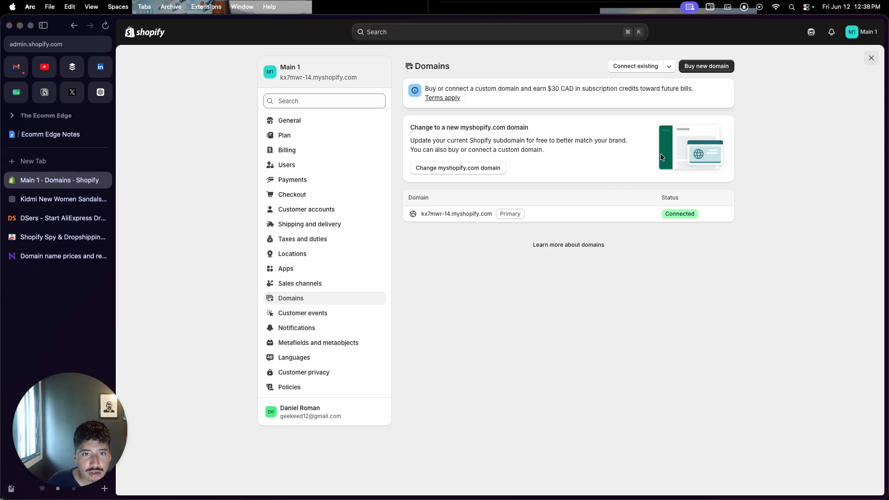
{"action": "left_click", "coordinate": [871, 57]}
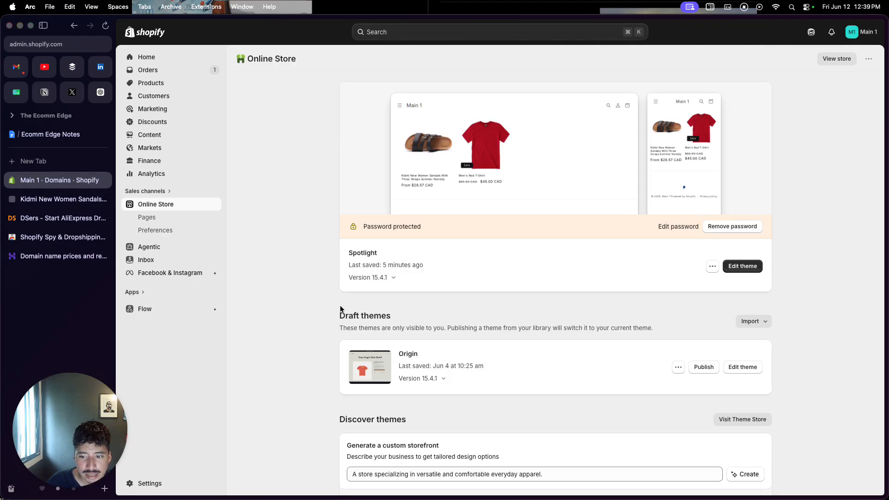
{"action": "left_click", "coordinate": [169, 58]}
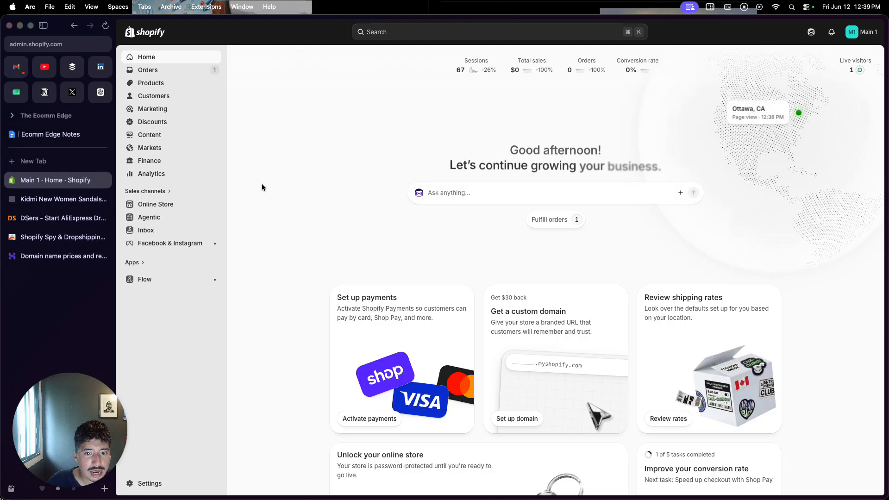